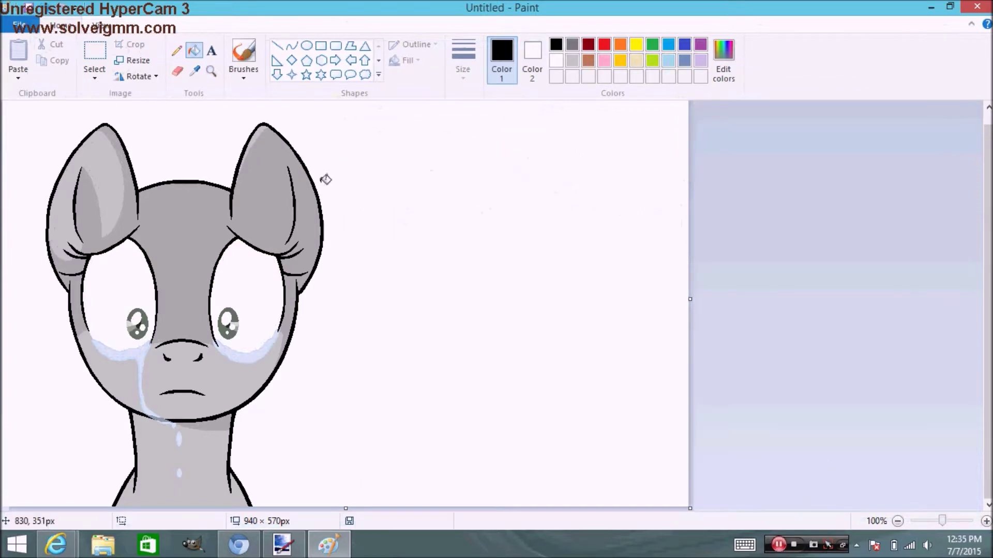
Paste the rarity_crying_vector_by_hombre0-d49h0p3 image from file and move it beside the grey pony base.
click(31, 107)
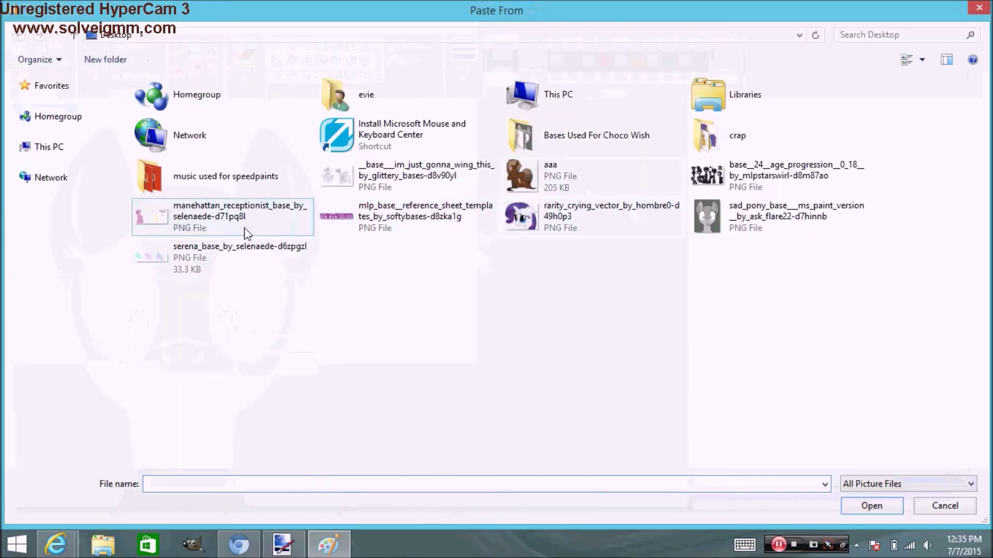
click(523, 216)
click(891, 508)
mouse_move(250, 321)
mouse_down()
mouse_move(640, 129)
mouse_move(625, 107)
mouse_up()
mouse_move(602, 234)
mouse_down()
mouse_move(492, 106)
mouse_move(552, 155)
mouse_up()
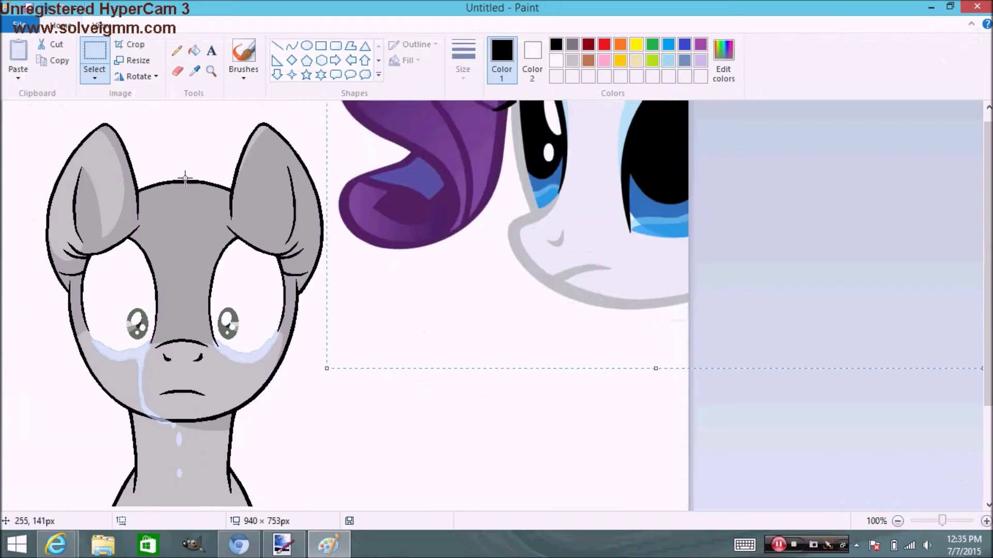
Cut the blue lower part of the eye out of the pasted image and place it alone in the blank area beside the base.
drag(445, 212, 576, 266)
click(51, 45)
click(52, 8)
click(49, 7)
click(26, 54)
drag(93, 143, 539, 291)
Sample the light blue from the eye fragment and fill the tear and its outline under the left eye.
click(194, 72)
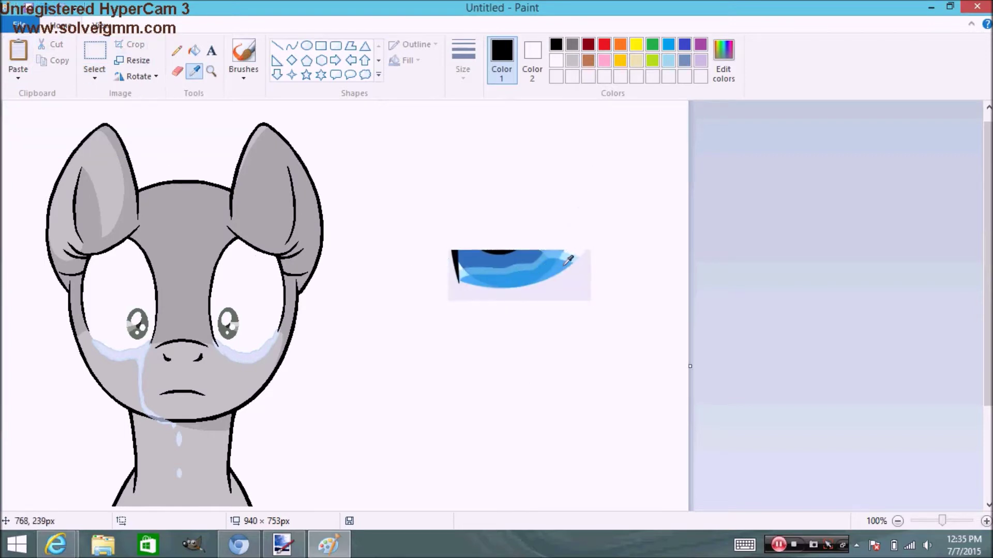
click(567, 262)
key(ctrl+Page_Up)
scroll(243, 336, down, 5)
click(243, 361)
click(233, 348)
click(298, 348)
key(ctrl+z)
click(300, 339)
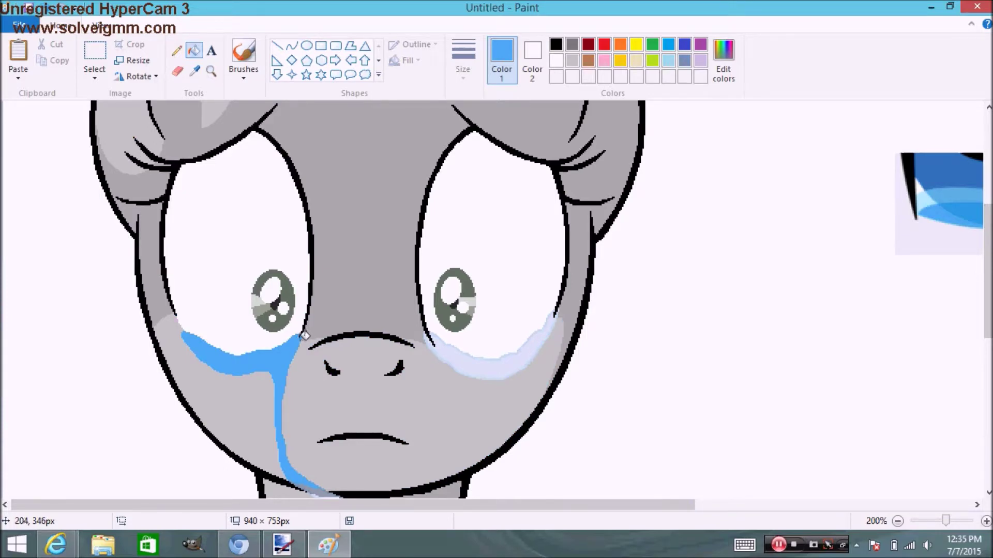
Fill the end of the tear stream and the two falling drops on the neck, including their pale borders, with the same blue.
scroll(317, 431, down, 5)
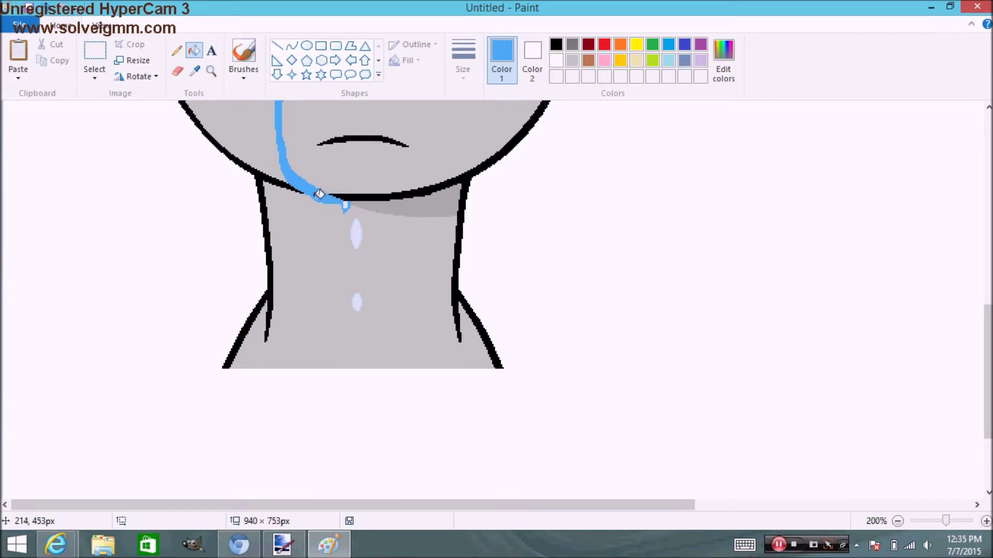
double_click(986, 521)
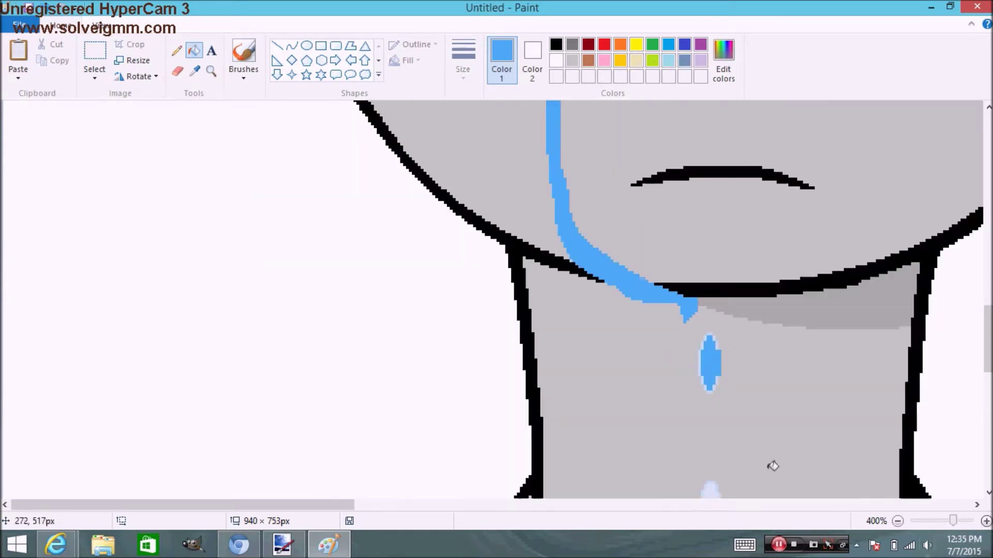
drag(275, 504, 342, 504)
scroll(537, 357, down, 5)
click(521, 201)
click(518, 208)
key(ctrl+z)
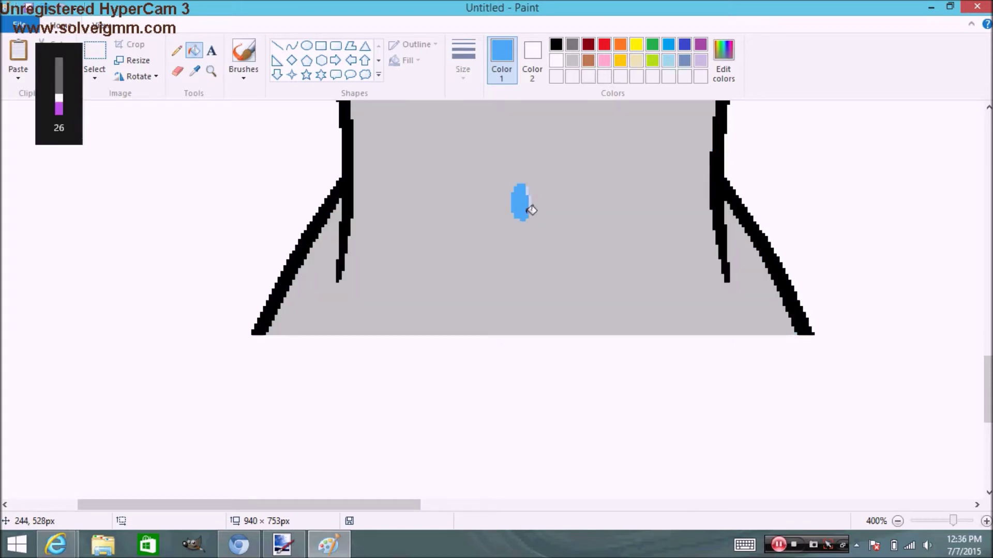
click(529, 193)
key(ctrl+z)
scroll(524, 425, up, 5)
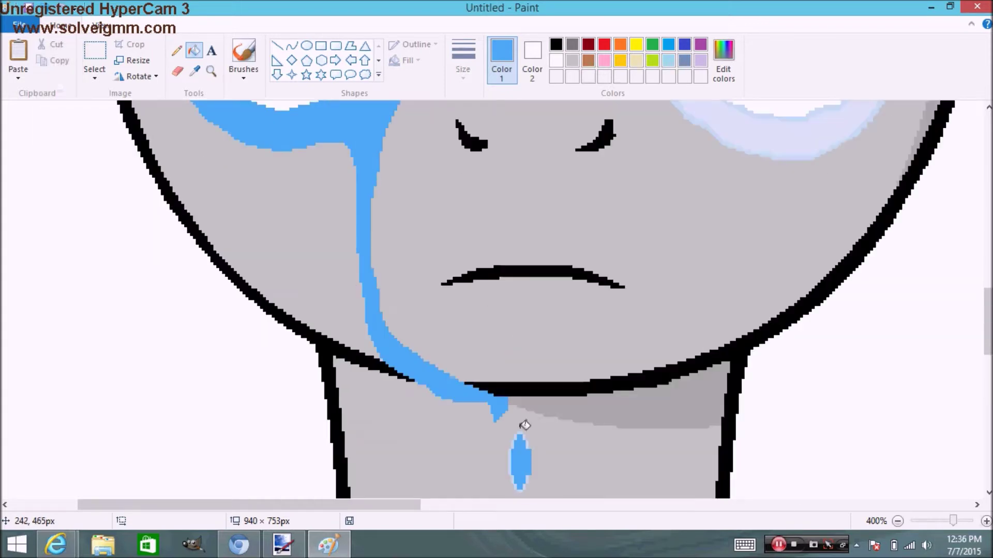
scroll(513, 450, down, 4)
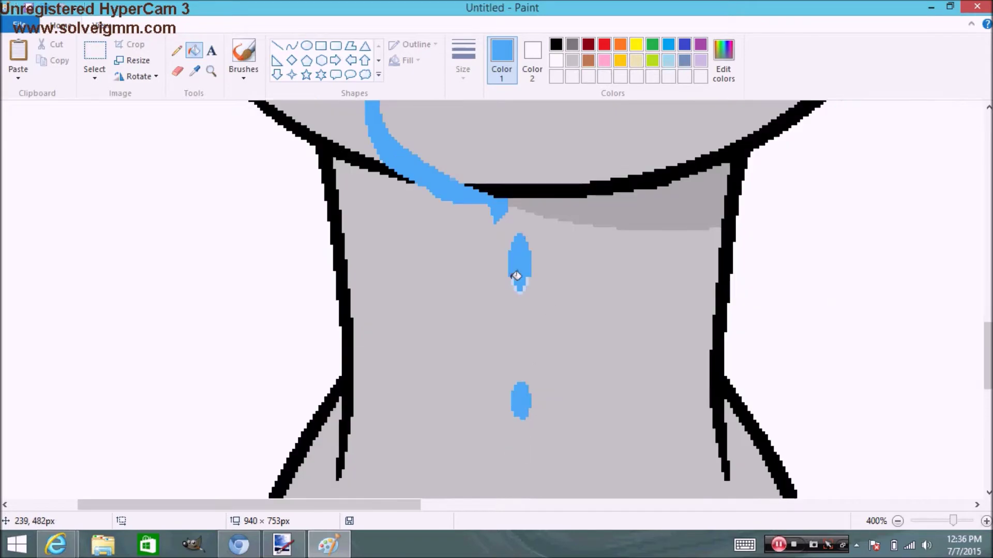
Fill the tear under the right eye and its pale border with the same blue.
scroll(613, 382, up, 7)
click(682, 377)
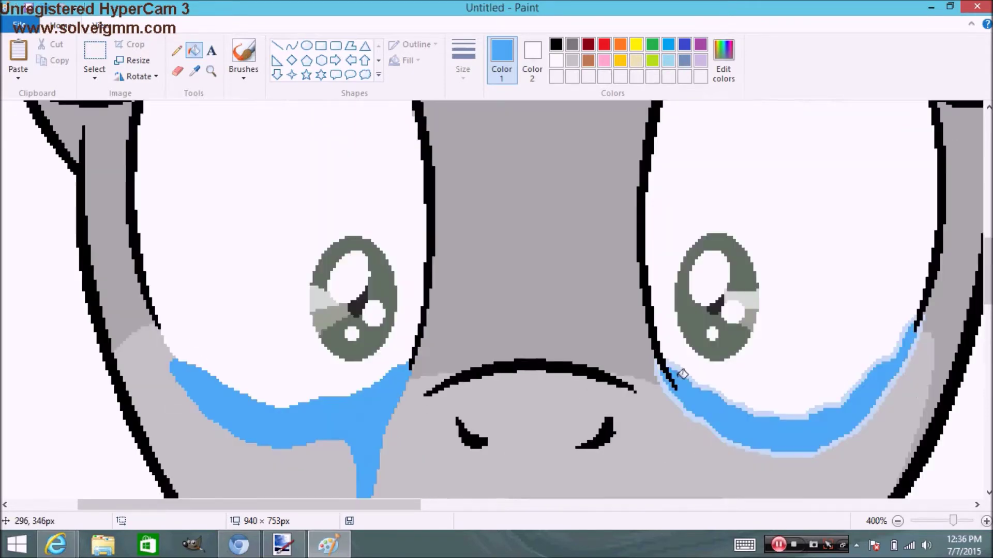
click(666, 372)
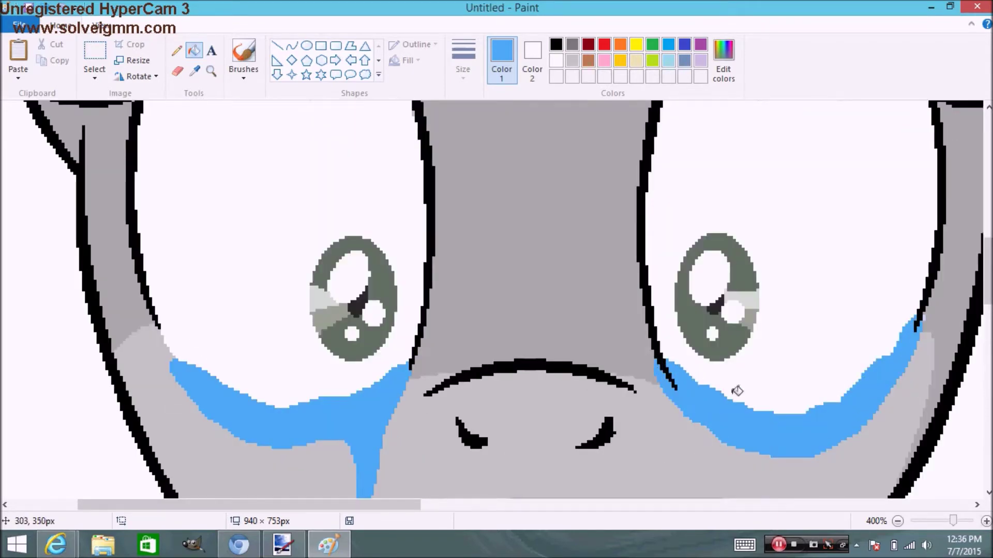
Touch up the inner corner of the right eye's tear with the blue Pencil, covering the overlapping black outline.
scroll(780, 354, down, 5)
scroll(720, 377, up, 5)
scroll(598, 329, down, 2)
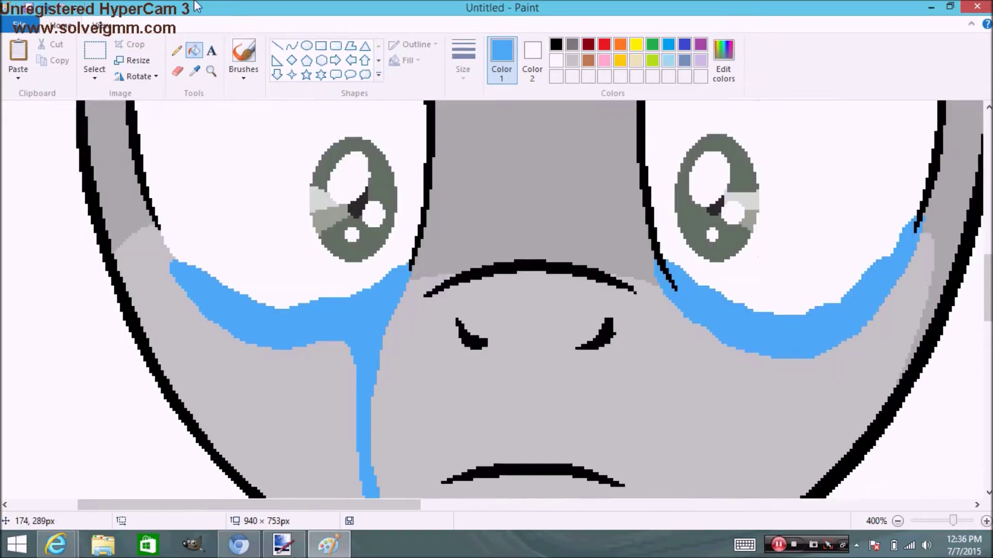
click(181, 56)
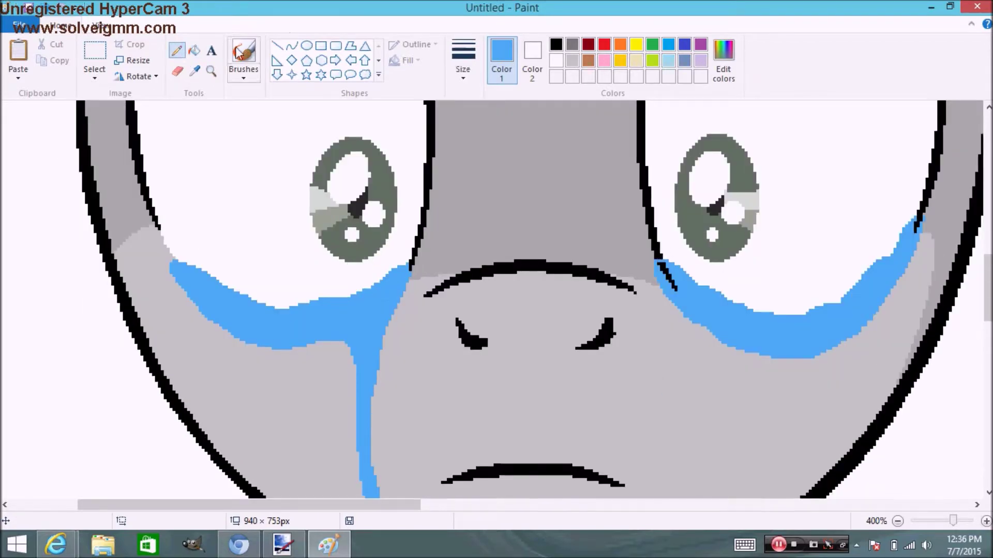
click(194, 50)
click(177, 50)
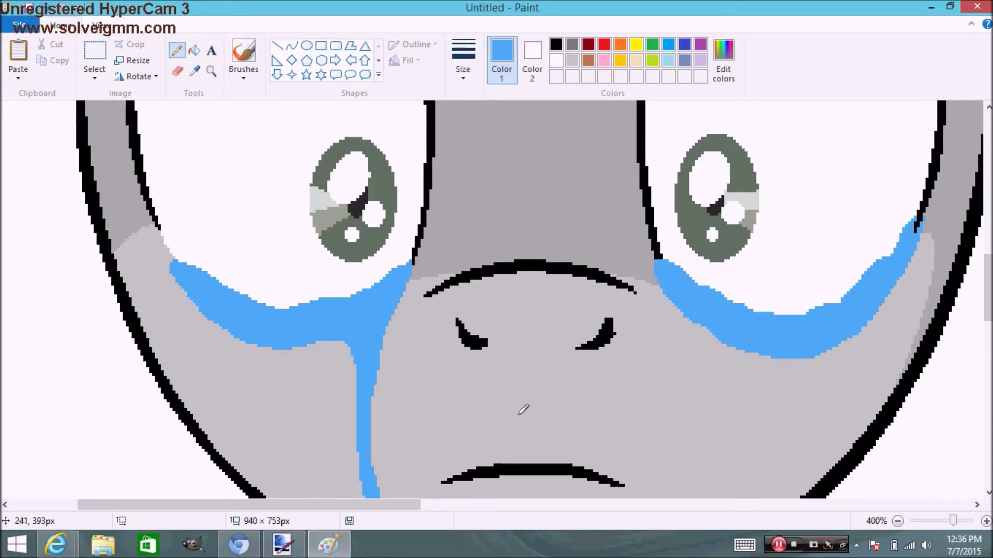
Sample the light grey of the muzzle and fill the darker shading on the pony's face and ears with it.
scroll(518, 413, up, 3)
scroll(531, 389, down, 4)
scroll(531, 389, up, 2)
click(195, 74)
click(110, 248)
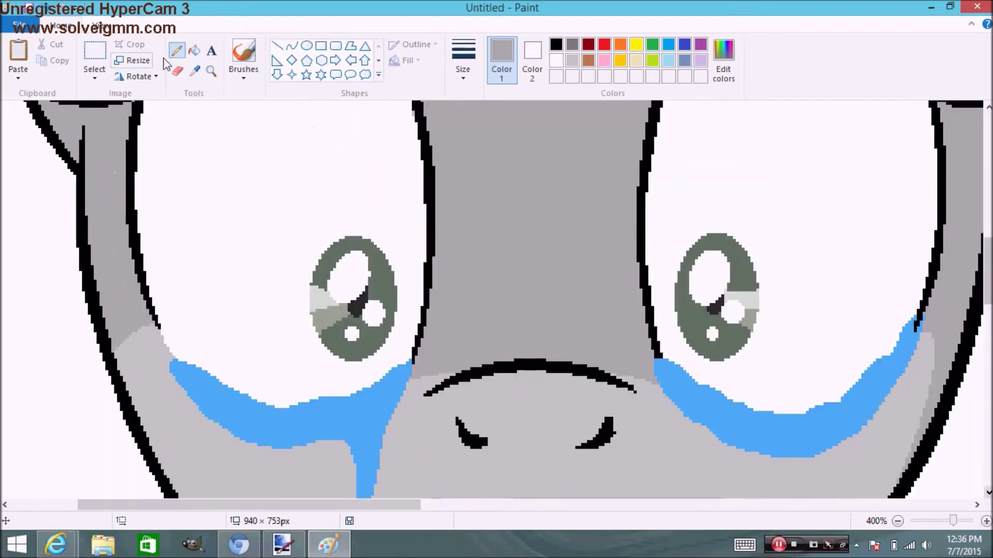
click(194, 51)
click(144, 357)
click(194, 71)
click(489, 396)
click(498, 305)
click(151, 406)
Fill the darker shadow under the chin on the neck with the same light grey.
scroll(156, 401, up, 5)
click(899, 521)
click(899, 522)
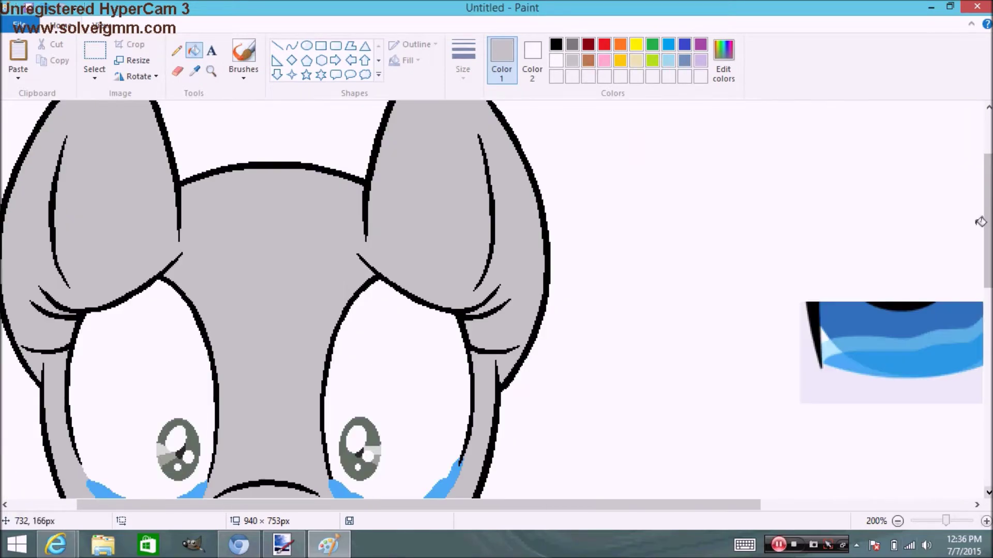
drag(987, 221, 986, 412)
scroll(321, 196, up, 1)
click(337, 195)
scroll(405, 296, up, 3)
click(897, 521)
click(898, 521)
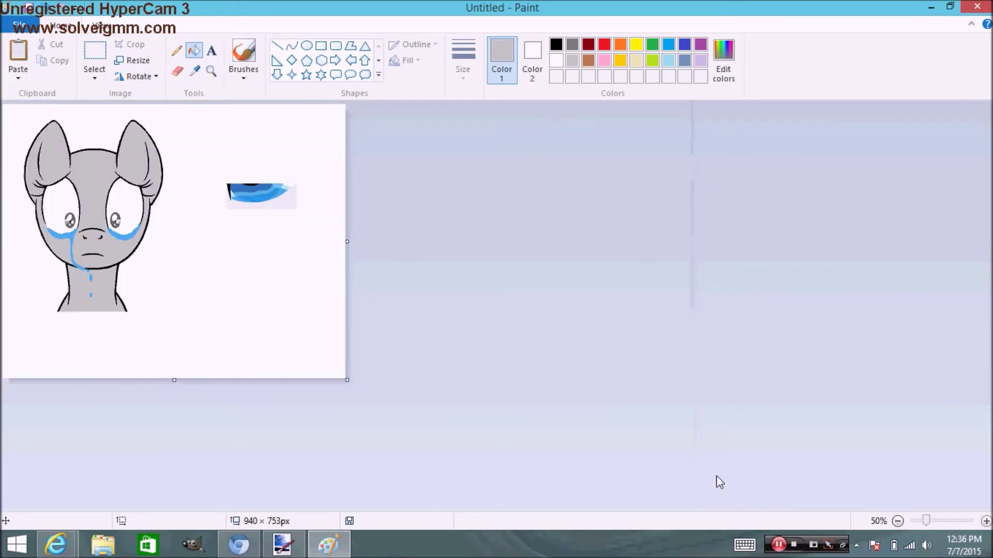
Move the pony base lower and clear the eye fragment from the canvas, with the canvas widened to 2210 px.
click(94, 57)
drag(183, 118, 3, 326)
drag(56, 237, 63, 304)
drag(205, 151, 808, 243)
key(ctrl+x)
Paste the aaa image from file and place the brown reference pony beside the crying base.
click(44, 110)
click(581, 168)
click(871, 505)
drag(296, 269, 454, 253)
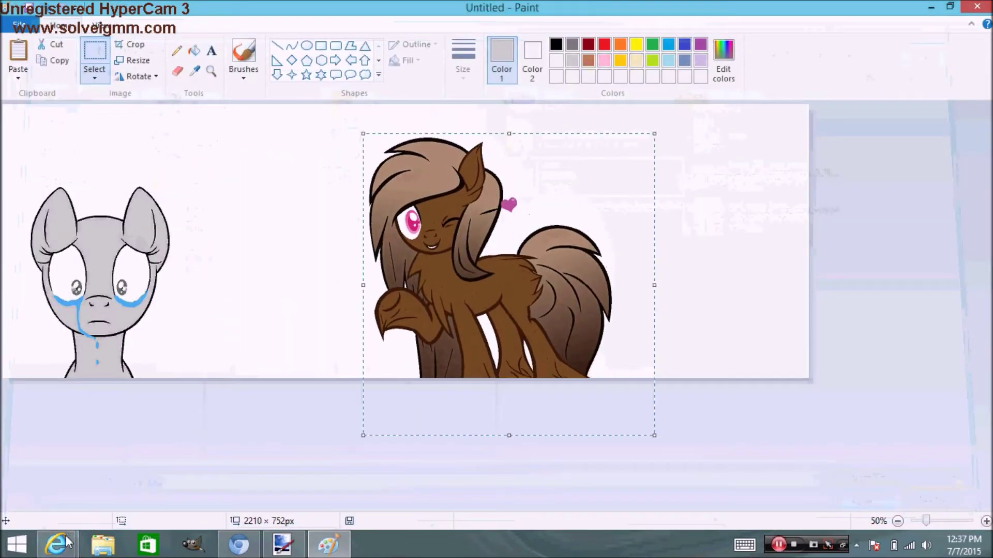
mouse_move(62, 540)
click(96, 485)
click(31, 432)
click(329, 545)
Sample the brown coat of the reference pony and fill the base's head and neck with it.
click(195, 71)
click(429, 274)
click(104, 243)
click(106, 363)
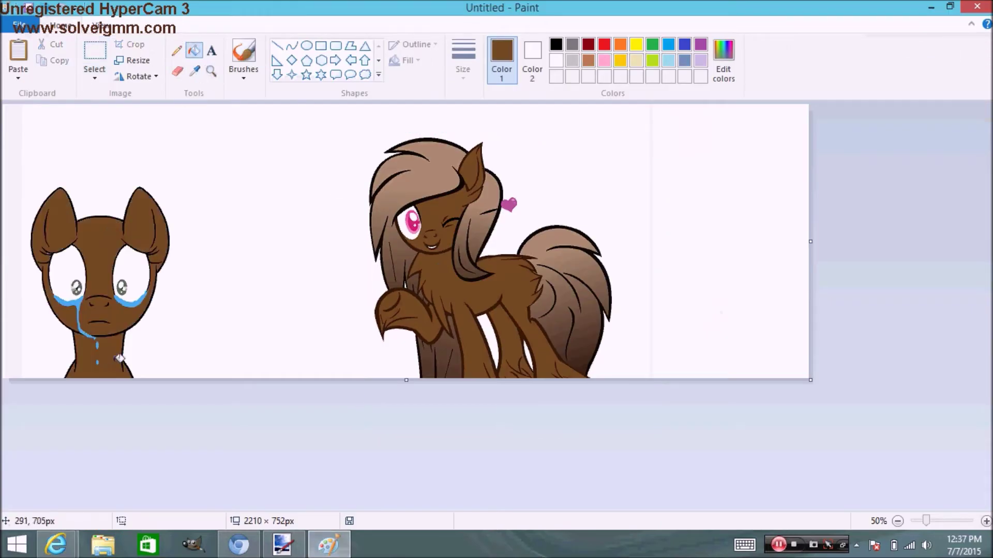
Sample the tear blue and paint over the black outline overlapping the outer corner of the right eye's tear with the Pencil.
click(986, 521)
scroll(202, 402, down, 3)
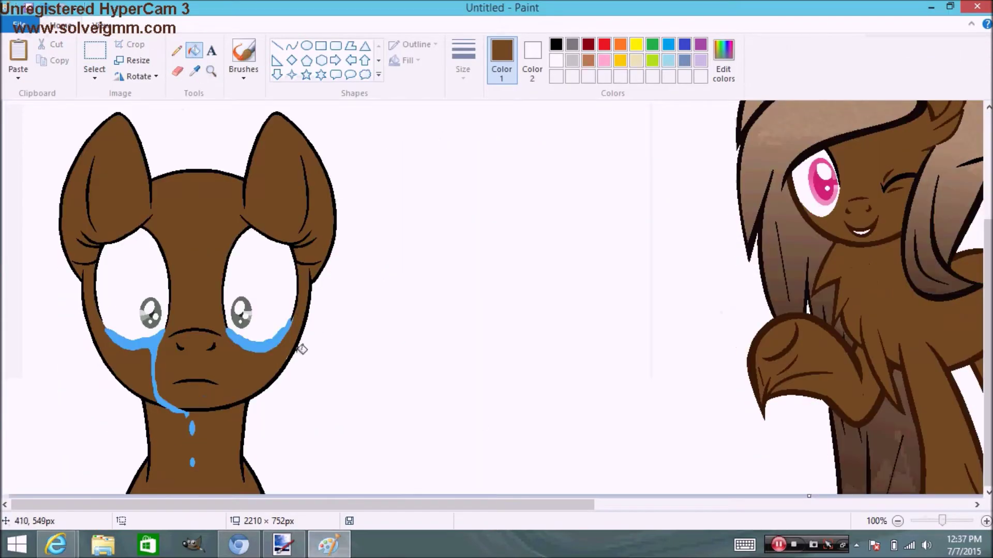
click(986, 521)
mouse_move(988, 352)
mouse_down()
mouse_move(988, 310)
mouse_move(988, 353)
mouse_up()
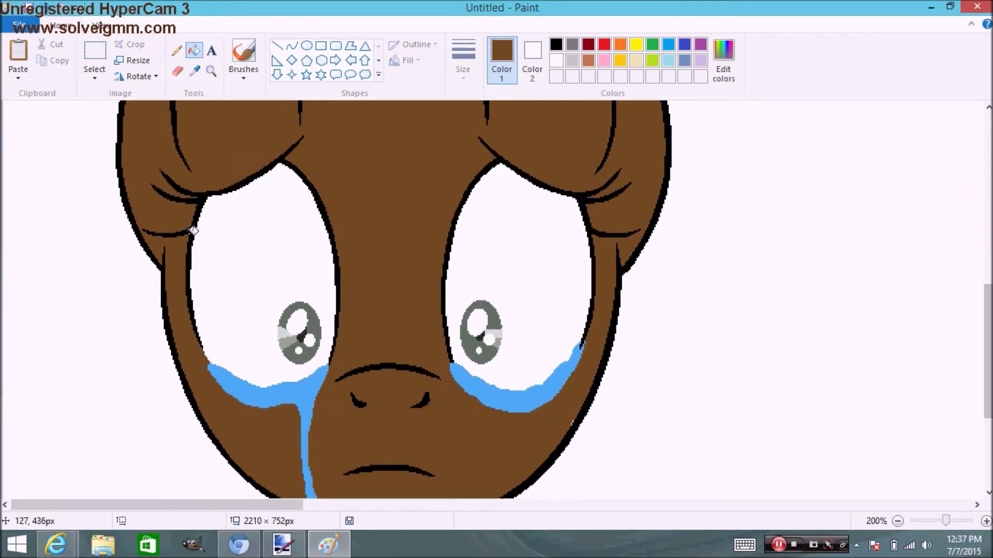
scroll(510, 309, down, 3)
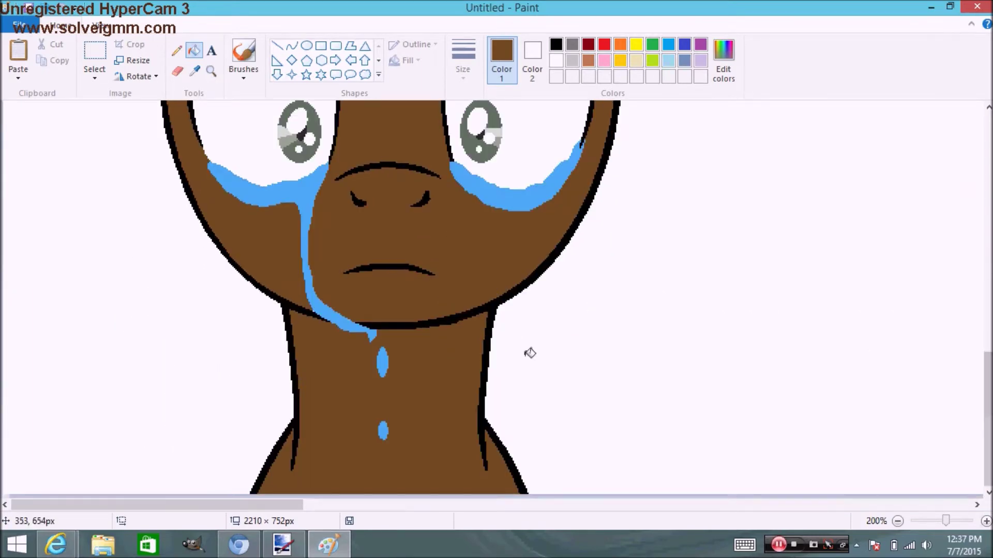
scroll(529, 352, up, 1)
click(195, 72)
click(309, 291)
click(177, 50)
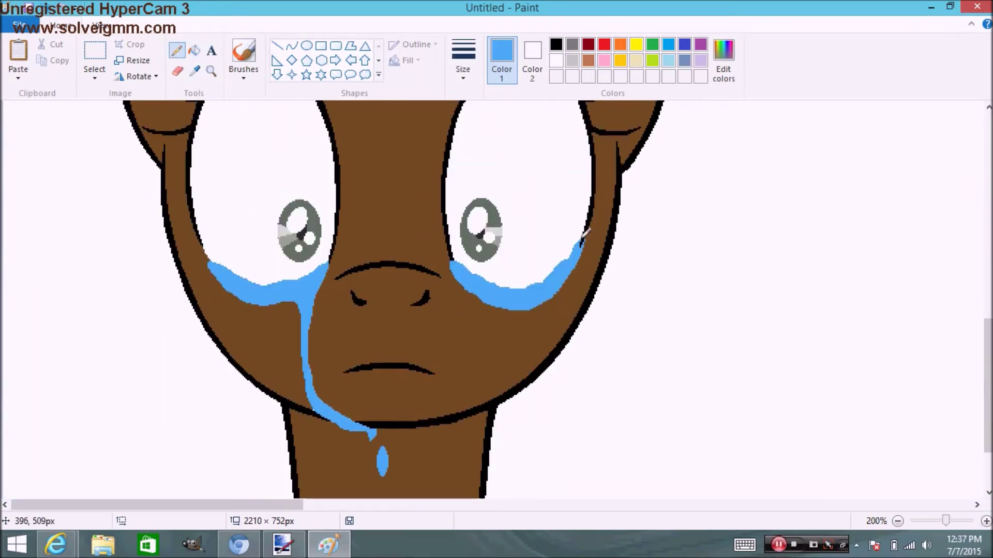
click(194, 51)
scroll(341, 318, down, 1)
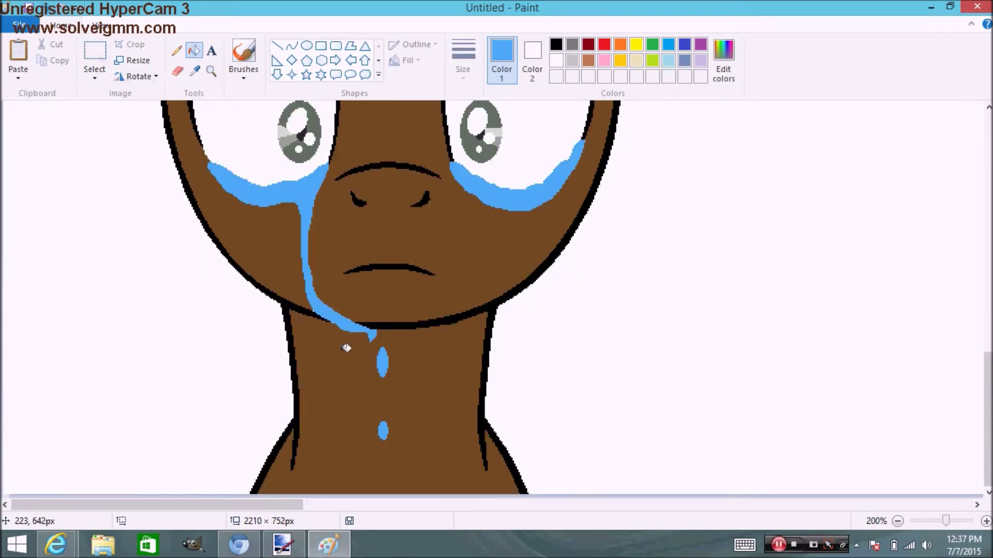
Sample the brown coat colour from the reference pony's chest.
scroll(496, 451, up, 6)
scroll(494, 452, down, 4)
drag(292, 506, 616, 445)
click(195, 71)
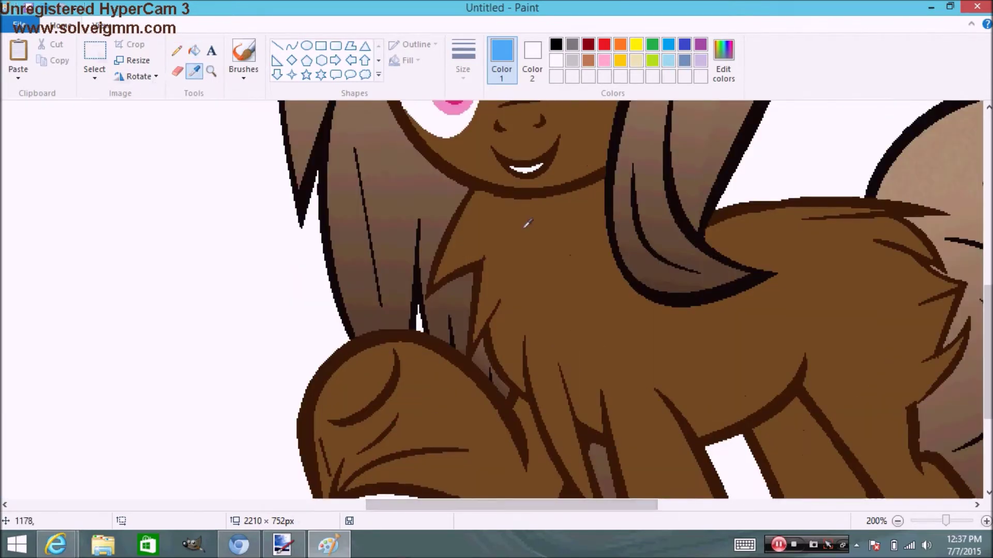
click(529, 228)
scroll(323, 492, left, 10)
scroll(137, 398, down, 1)
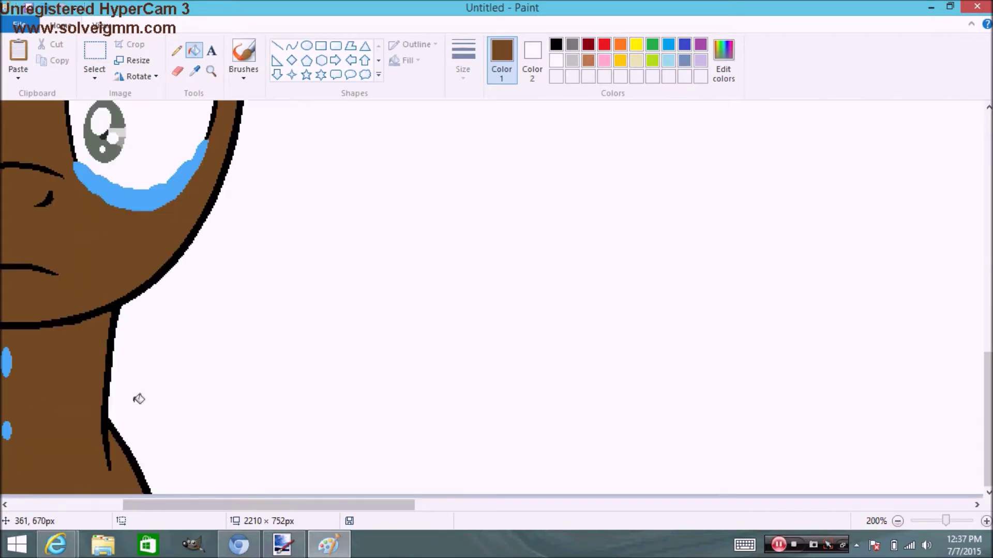
drag(236, 505, 197, 449)
Sample the reference pony's dark brown outline colour and recolour the base's head outline and inner ear lines with it.
scroll(443, 403, up, 4)
click(197, 71)
click(619, 297)
click(355, 143)
click(118, 180)
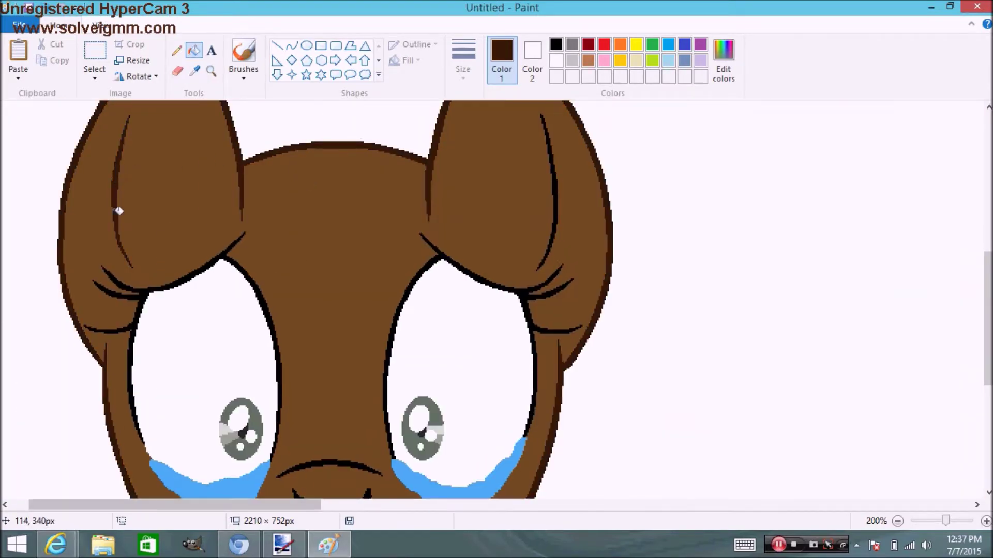
click(558, 209)
Recolour the base's nose, nostril and mouth lines with the same dark brown.
scroll(558, 209, down, 3)
click(322, 279)
click(339, 362)
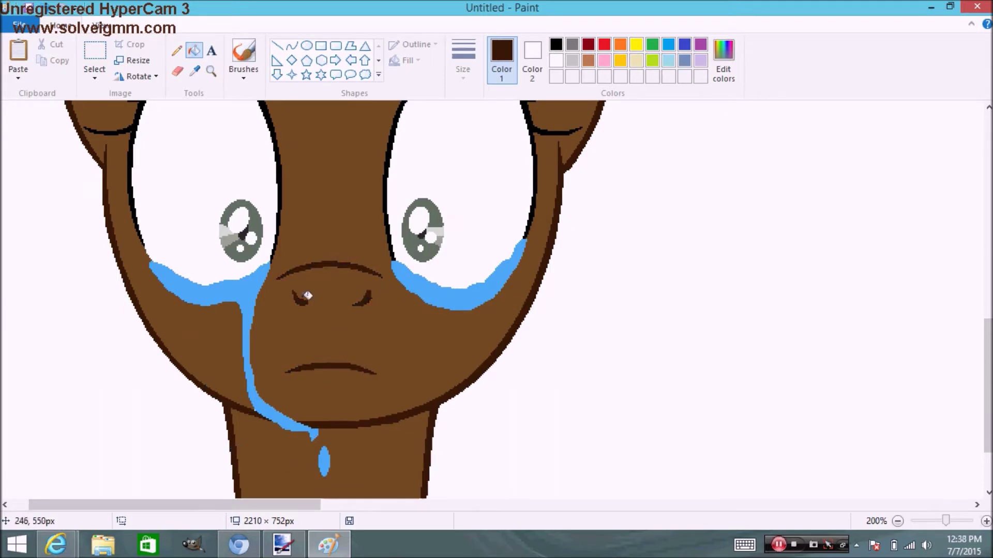
Sample the dark pink from the reference pony's eye and fill the dark pupil centres of both crying eyes with it.
scroll(307, 326, up, 3)
drag(296, 507, 633, 507)
click(194, 71)
click(448, 168)
drag(554, 505, 253, 505)
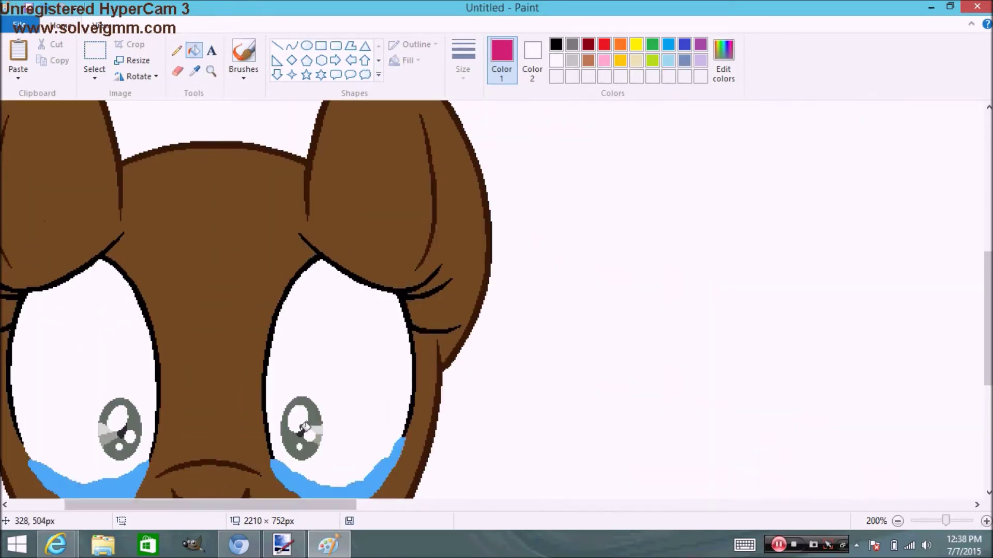
drag(343, 506, 637, 505)
click(194, 71)
click(498, 157)
click(194, 71)
click(469, 177)
drag(501, 505, 150, 503)
scroll(308, 328, down, 3)
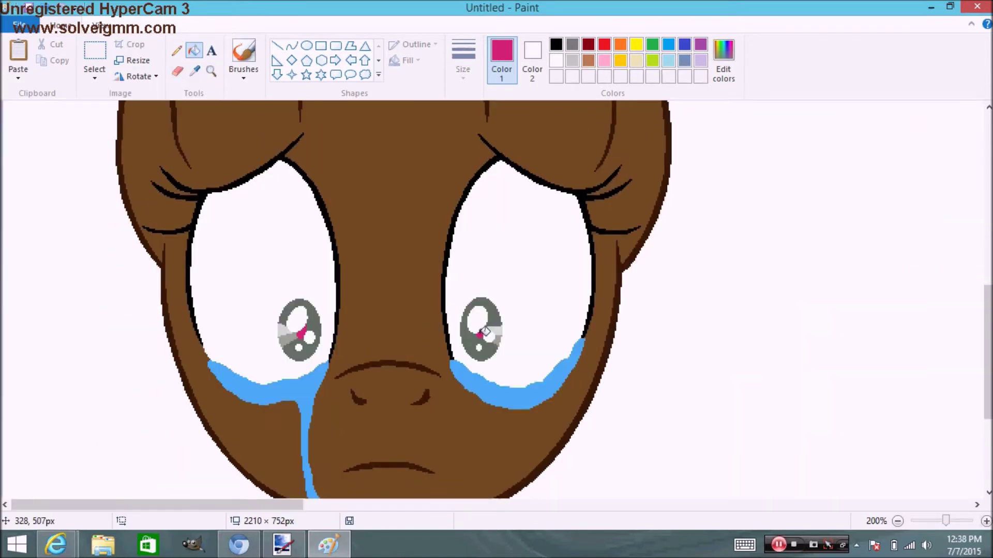
Sample the reference pony's dark pink again and fill the pale upper band of the right iris with it.
drag(284, 505, 636, 505)
scroll(480, 355, up, 3)
click(195, 71)
click(487, 362)
drag(509, 506, 184, 505)
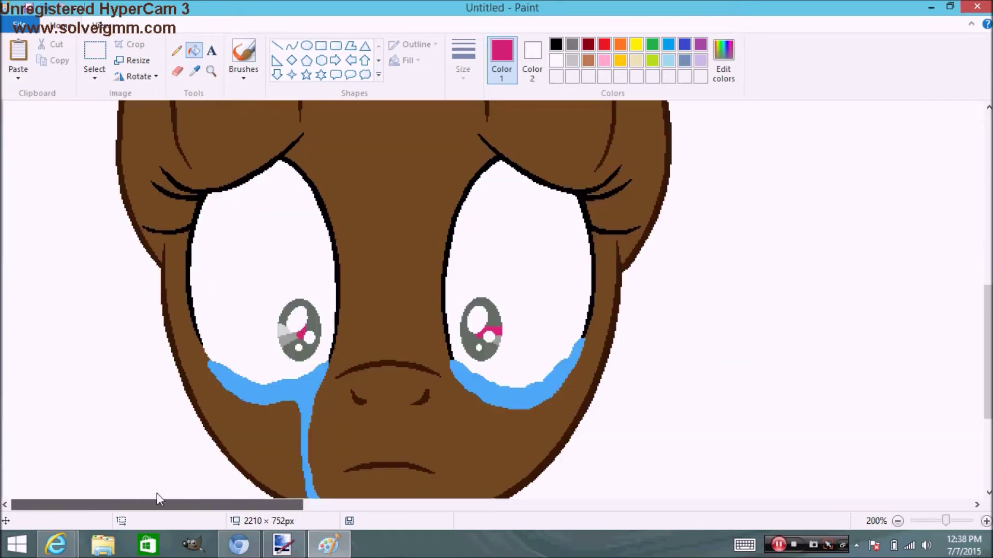
Sample the light pink from the reference pony's eye and fill the remaining grey wedge in the right iris with it.
double_click(985, 523)
scroll(293, 368, down, 3)
drag(118, 506, 602, 505)
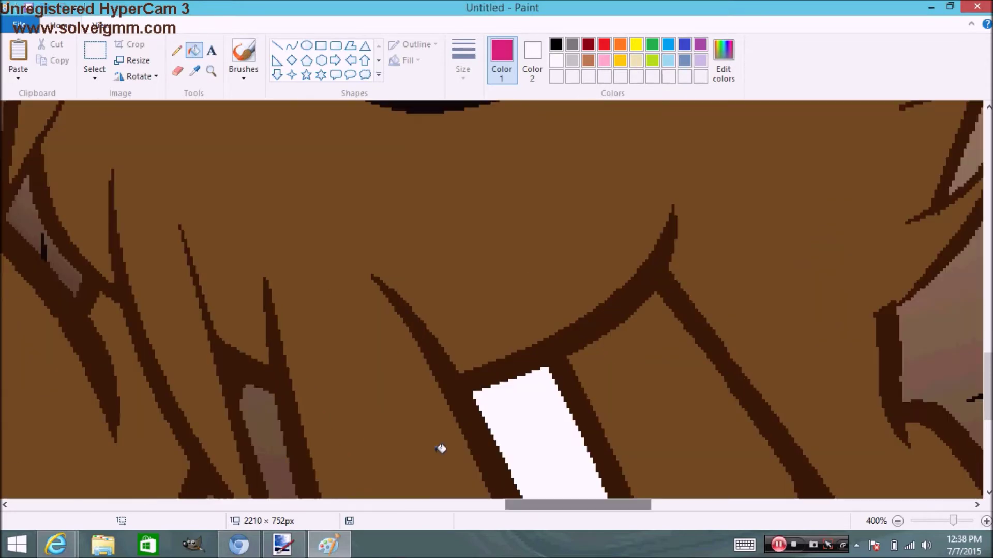
scroll(441, 450, up, 8)
click(195, 71)
click(10, 449)
drag(517, 505, 150, 505)
scroll(344, 414, down, 5)
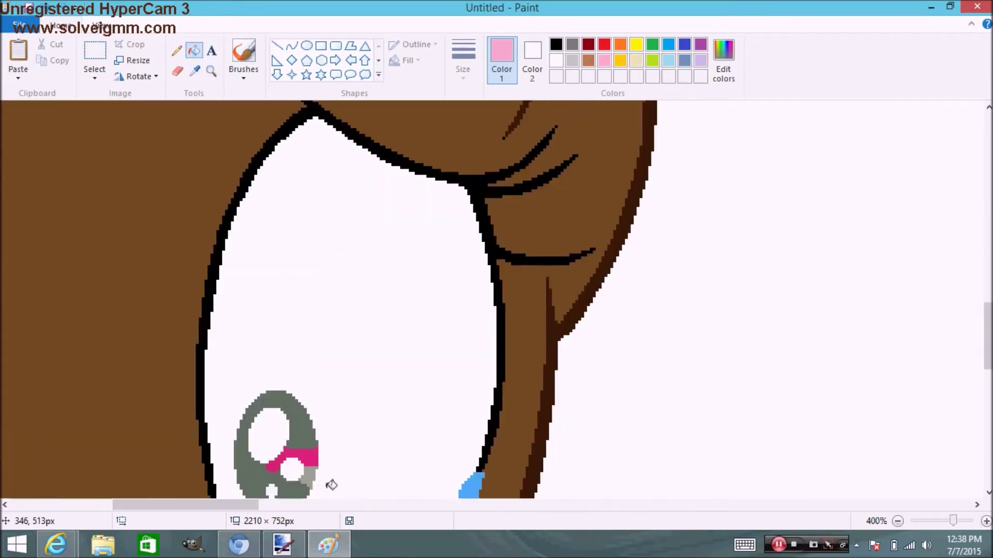
drag(243, 507, 174, 507)
click(349, 474)
Set the drawing colour to red and move the crying pony closer to the reference pony.
triple_click(898, 521)
click(898, 522)
click(604, 44)
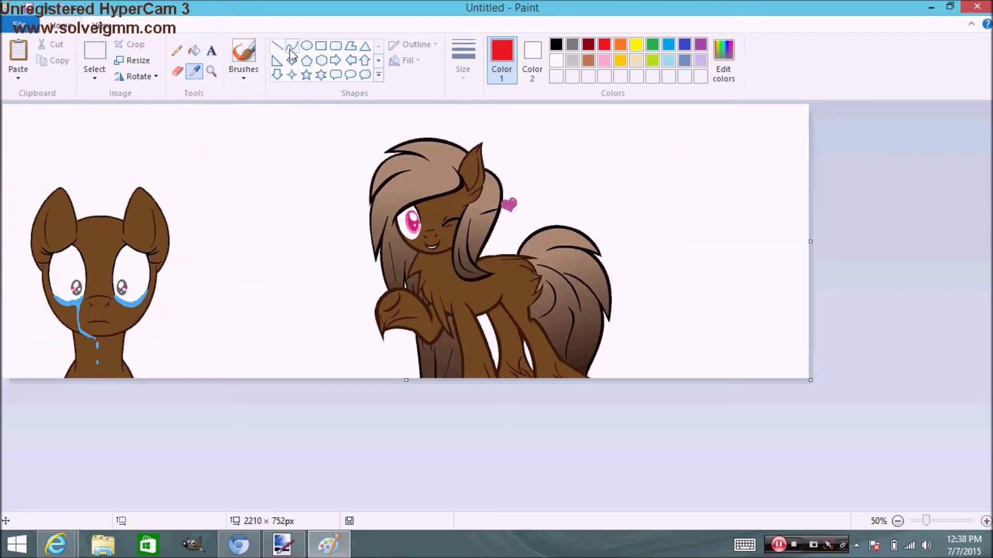
click(82, 49)
drag(202, 167, 3, 464)
drag(162, 279, 289, 280)
click(331, 285)
Draw a small pointed fur tuft, about 57 by 61 px, beside the base of the crying pony's right ear with thin red curves.
click(986, 522)
click(292, 46)
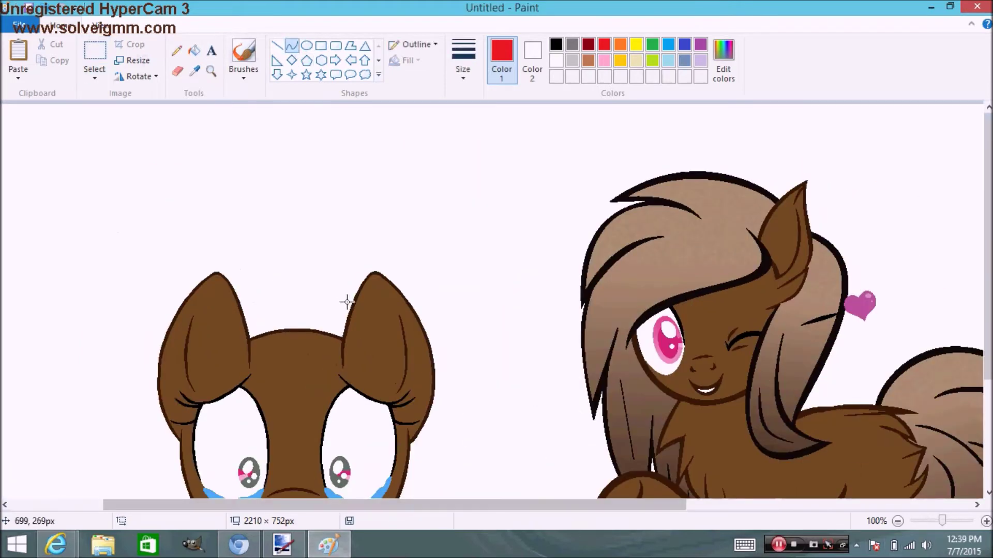
scroll(336, 331, down, 3)
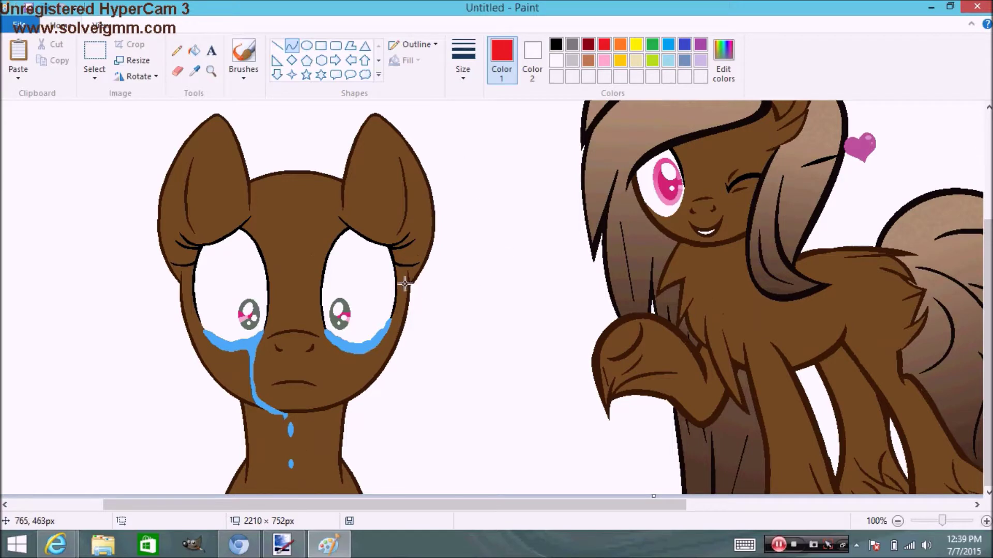
drag(405, 284, 444, 240)
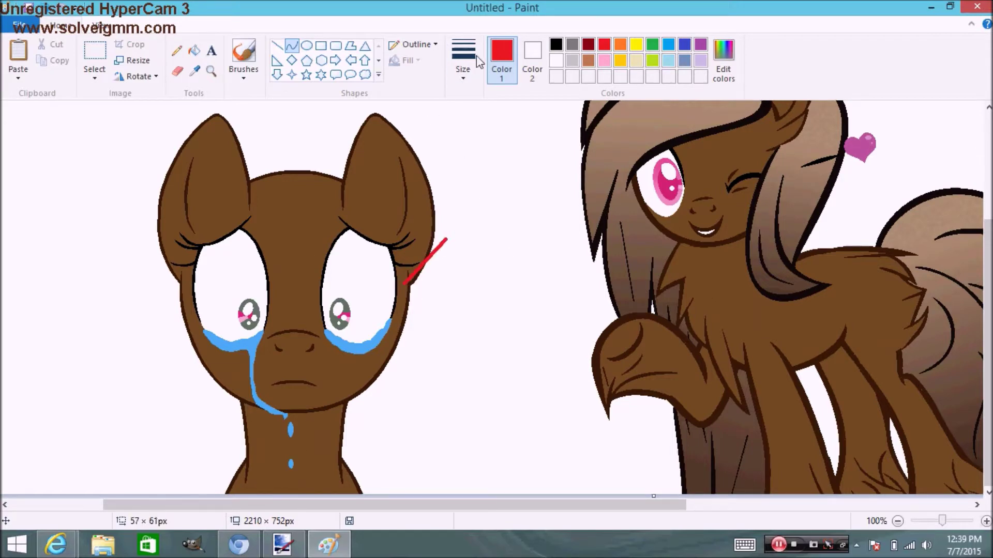
click(432, 267)
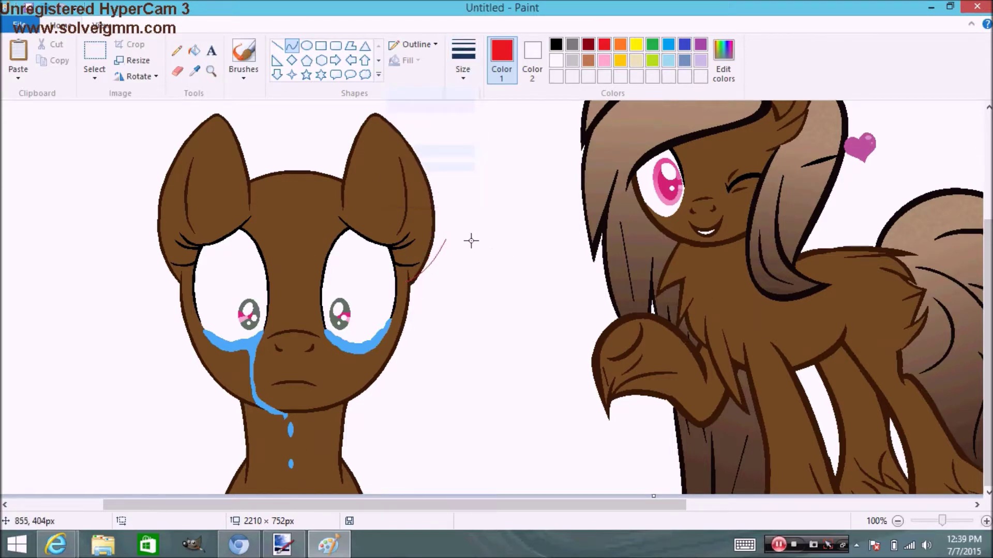
drag(415, 282, 430, 269)
click(483, 250)
drag(442, 233, 409, 294)
drag(444, 236, 420, 260)
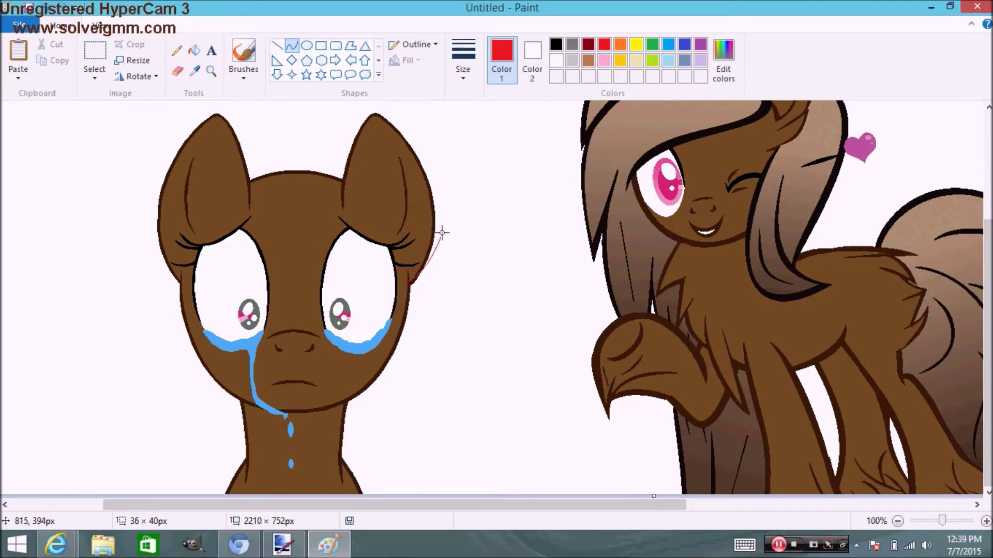
mouse_move(438, 239)
mouse_down()
mouse_move(409, 89)
mouse_move(356, 80)
mouse_up()
drag(441, 174, 497, 177)
mouse_move(455, 155)
mouse_down()
mouse_move(399, 130)
mouse_move(359, 140)
mouse_up()
key(ctrl+z)
Draw two red curves around the right ear that meet in a sharp tip above it and end at the fur tuft.
scroll(324, 253, up, 3)
mouse_move(342, 307)
mouse_down()
mouse_move(386, 171)
mouse_move(437, 341)
mouse_up()
click(332, 275)
click(342, 207)
click(377, 224)
click(472, 266)
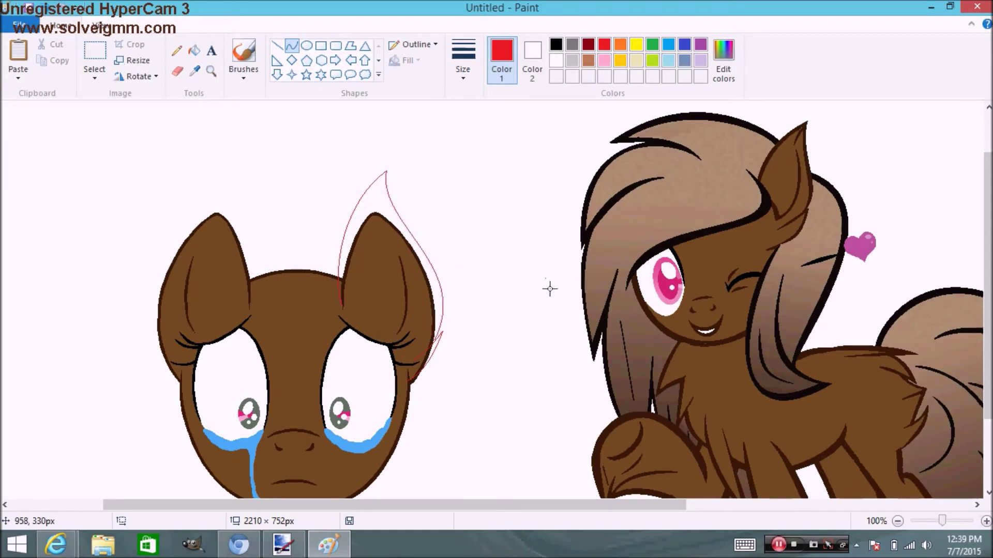
Sample the coat brown and fill the new pointed ear and fur tuft with it, covering the old ear outline and inner lines.
scroll(545, 284, down, 3)
click(194, 50)
click(194, 70)
click(369, 174)
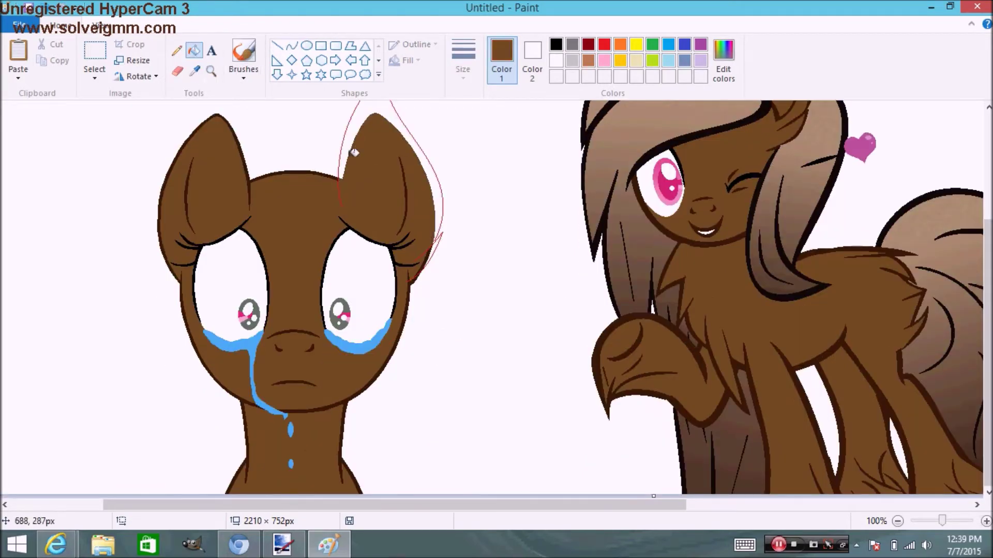
click(415, 223)
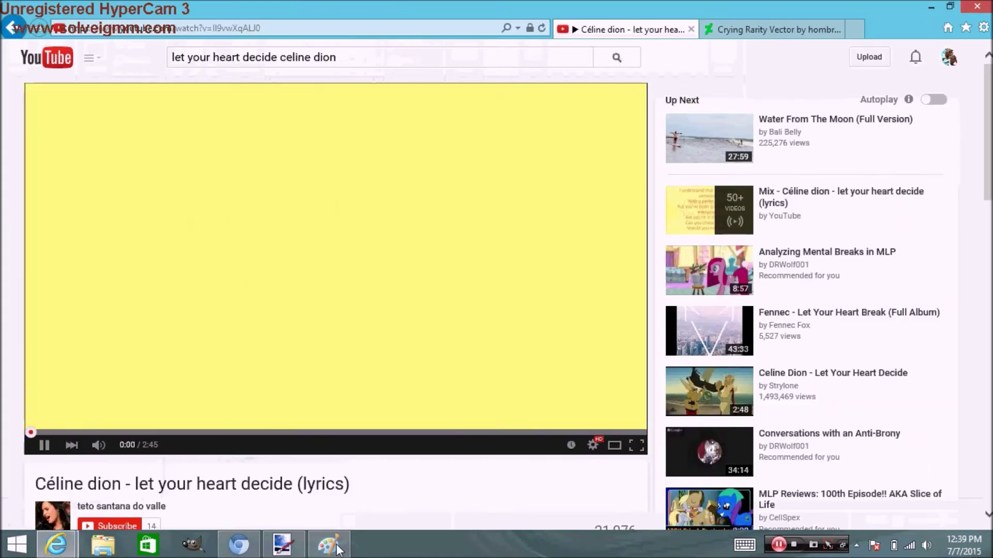
click(986, 522)
drag(346, 505, 447, 517)
click(468, 299)
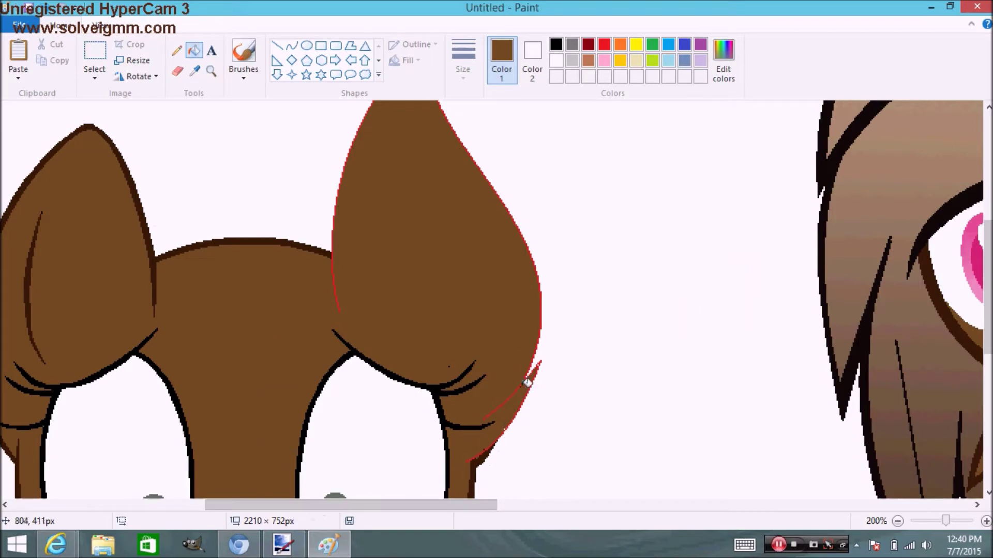
Add outer red curves, about 63 by 94 px, around the fur tuft and fill the gap between the outlines with red.
click(293, 49)
click(604, 45)
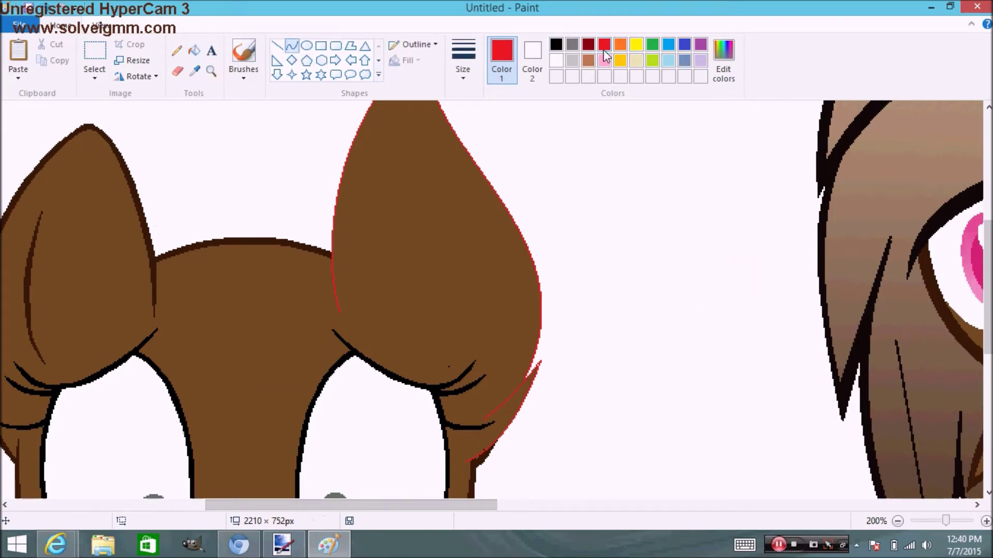
mouse_move(469, 462)
mouse_down()
mouse_move(553, 333)
mouse_move(504, 445)
mouse_move(543, 404)
mouse_up()
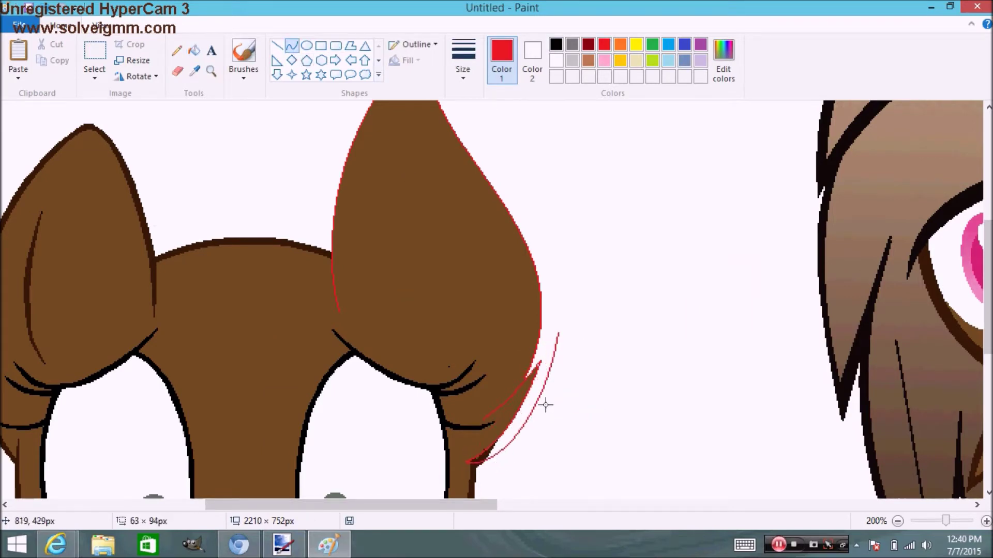
drag(556, 332, 484, 415)
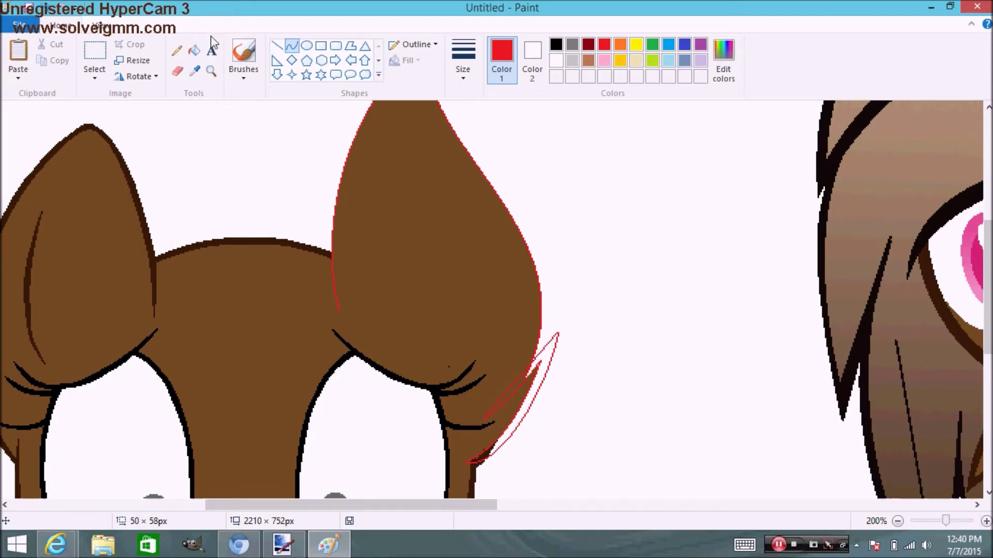
click(194, 50)
click(533, 357)
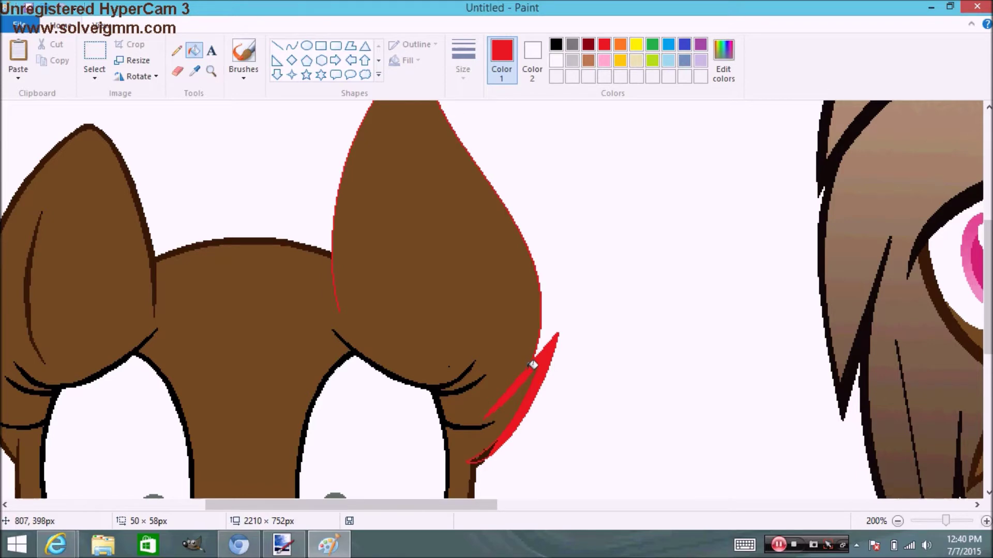
Draw a second set of red curves outside the pointed ear's edges and fill the band between both outlines with red.
scroll(532, 310, down, 3)
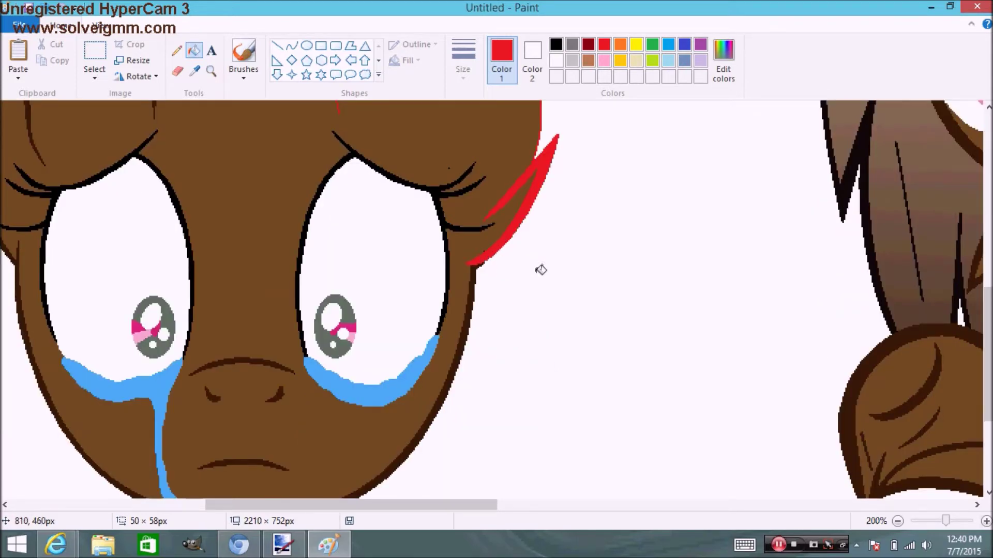
scroll(541, 269, up, 4)
click(292, 47)
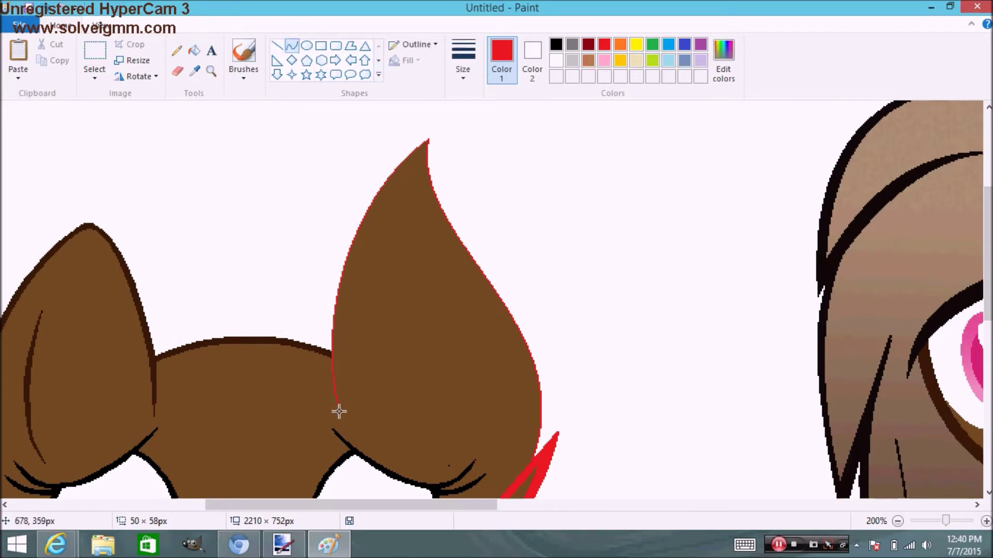
mouse_move(340, 412)
mouse_down()
mouse_move(441, 91)
mouse_move(438, 103)
mouse_up()
drag(438, 103, 290, 345)
click(339, 174)
drag(440, 105, 550, 442)
mouse_move(517, 248)
mouse_down()
mouse_move(392, 203)
mouse_move(592, 312)
mouse_up()
click(194, 51)
click(328, 354)
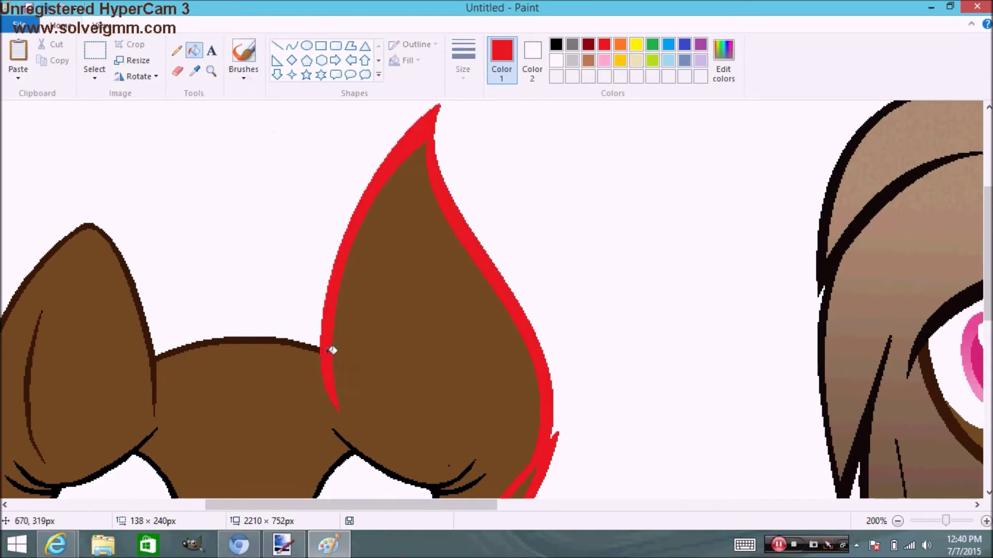
Sample the dark brown from the head outline and recolour the red ear and tuft outline with it.
scroll(550, 448, down, 2)
click(194, 71)
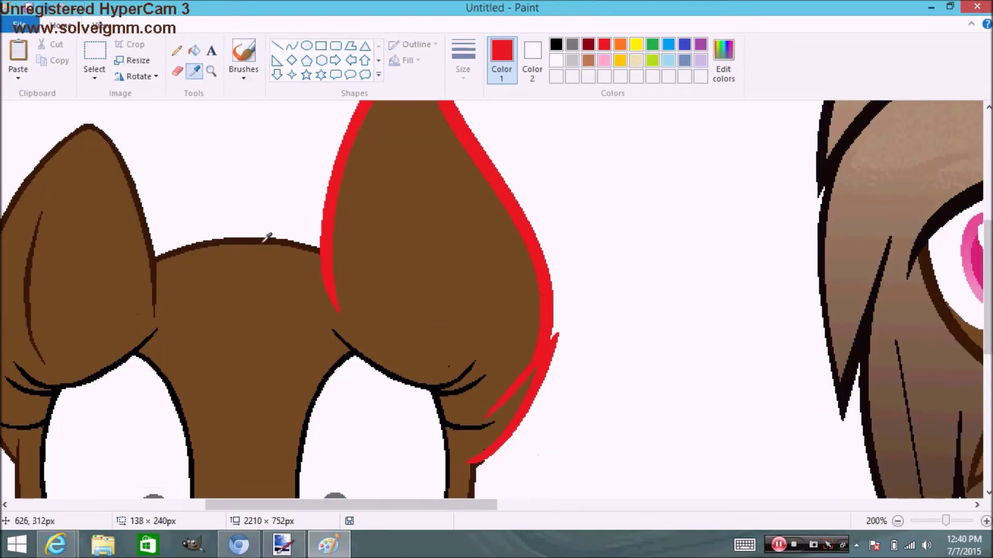
click(266, 238)
click(333, 239)
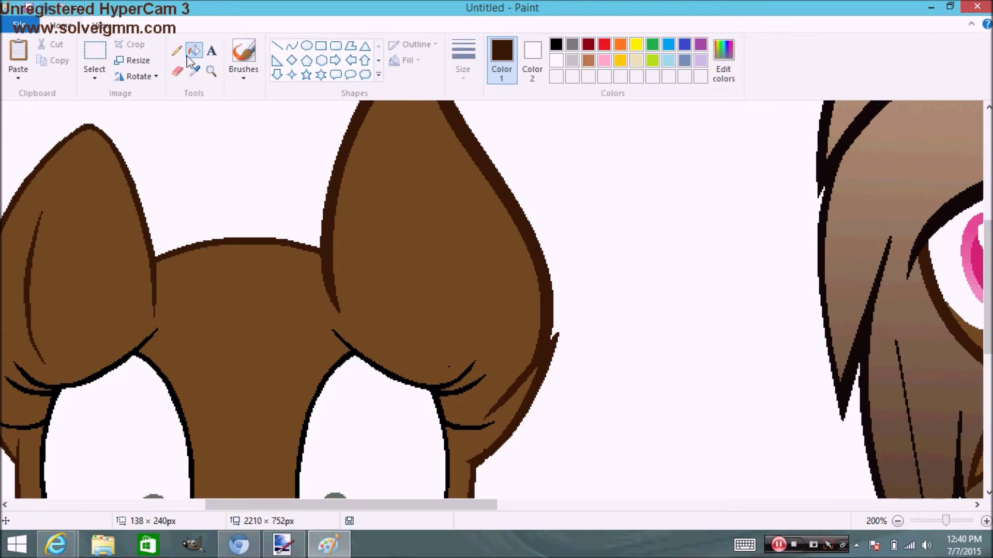
Cut the pointed ear out with a free-form selection, paste it with transparent selection on and fit it back onto the head.
click(94, 77)
click(60, 127)
mouse_move(319, 235)
mouse_down()
mouse_move(346, 353)
mouse_move(451, 436)
mouse_move(607, 434)
mouse_move(641, 308)
mouse_move(489, 103)
mouse_move(325, 207)
mouse_move(310, 354)
mouse_up()
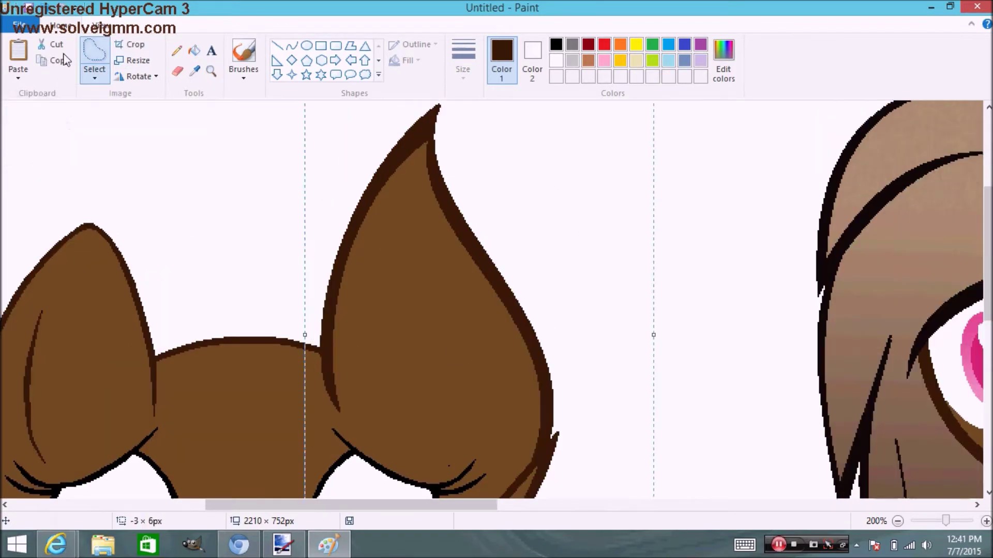
click(50, 45)
click(19, 54)
drag(169, 304, 484, 252)
click(95, 76)
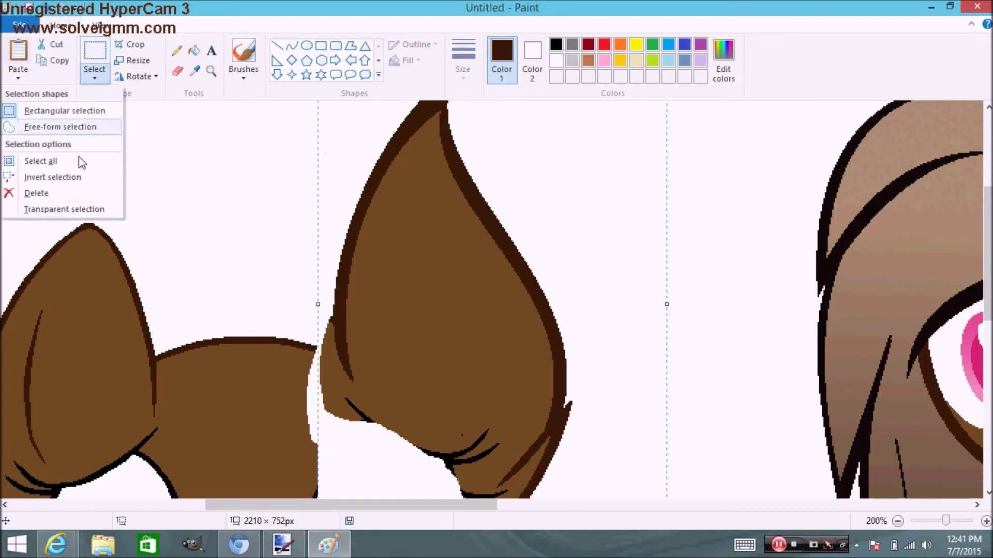
click(62, 208)
drag(450, 330, 410, 362)
scroll(612, 390, down, 2)
mouse_move(478, 353)
mouse_down()
mouse_move(488, 344)
mouse_move(478, 351)
mouse_up()
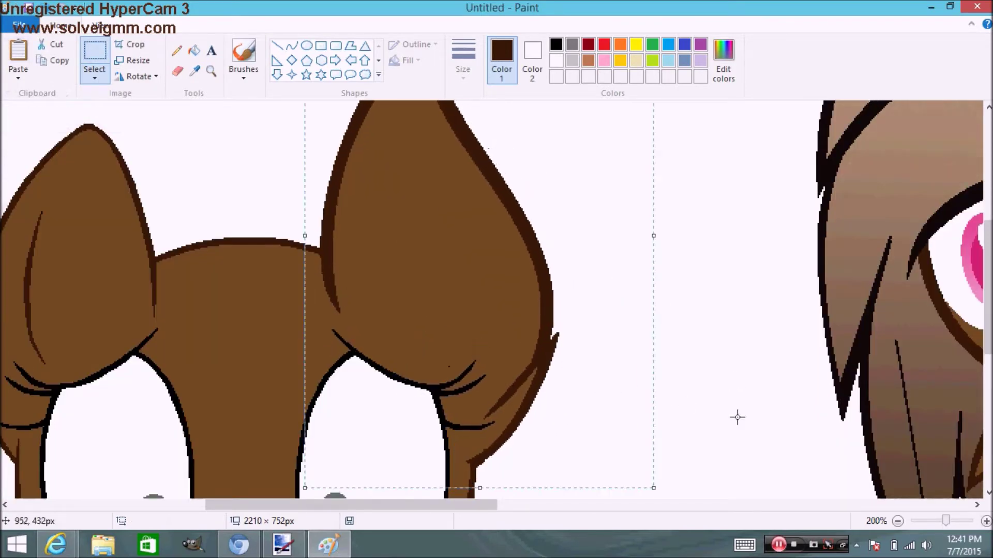
Paste another copy of the pointed ear, flip it horizontally and place it beside the small left ear.
drag(400, 505, 250, 504)
click(18, 55)
click(153, 77)
click(150, 157)
drag(150, 157, 521, 246)
drag(298, 505, 343, 500)
drag(395, 317, 203, 297)
drag(124, 275, 125, 275)
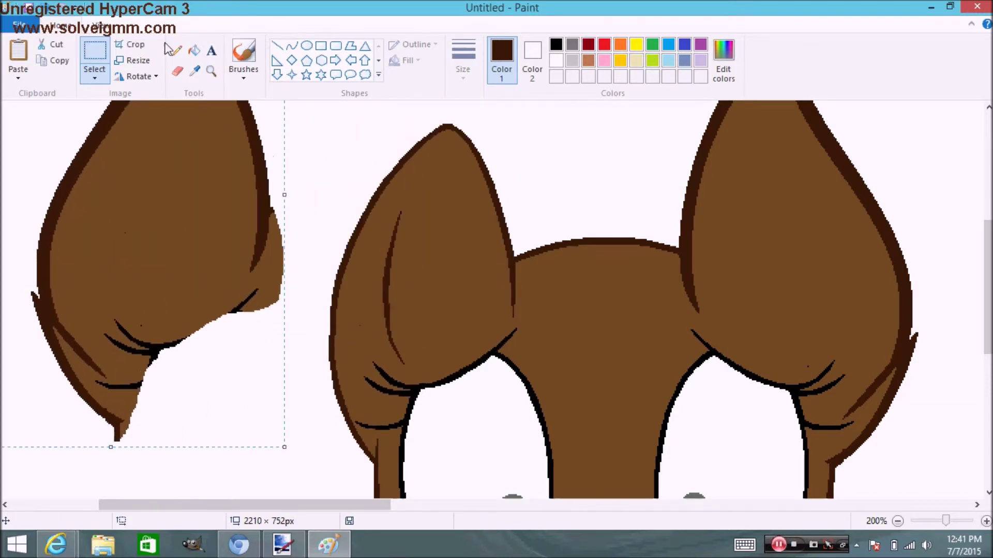
Try to fit the mirrored ear over the small left ear using a transparent free-form selection, and undo the placement.
mouse_move(288, 188)
mouse_down()
mouse_move(267, 288)
mouse_move(277, 294)
mouse_up()
click(95, 76)
click(62, 212)
click(290, 171)
click(95, 77)
click(78, 128)
mouse_move(274, 189)
mouse_down()
mouse_move(273, 293)
mouse_move(123, 420)
mouse_move(119, 443)
mouse_move(3, 311)
mouse_move(23, 145)
mouse_move(63, 138)
mouse_move(114, 103)
mouse_move(223, 168)
mouse_move(276, 403)
mouse_up()
drag(193, 311, 225, 244)
scroll(331, 253, down, 1)
scroll(440, 263, down, 1)
click(95, 76)
click(85, 209)
drag(143, 250, 383, 263)
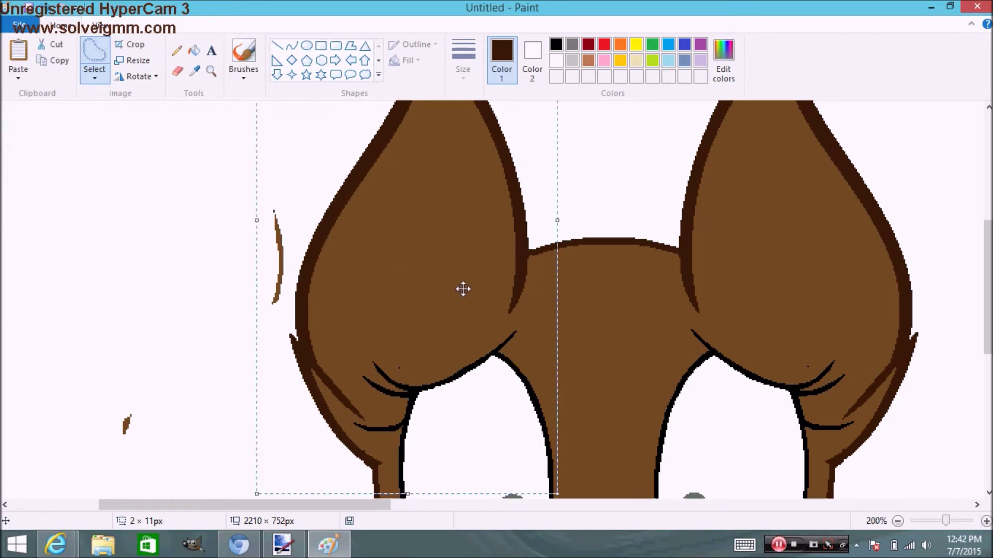
key(ctrl+z)
key(ctrl+z)
Sample the dark outline brown and draw a short curved crease just below the pointed ear's tip.
drag(245, 506, 331, 511)
click(292, 47)
scroll(288, 107, up, 3)
click(194, 72)
click(642, 145)
drag(664, 137, 654, 158)
click(651, 156)
click(664, 196)
Draw the pointed ear's inner fold as a long dark brown curve down its right side and a short curve along its base.
mouse_move(656, 199)
mouse_down()
mouse_move(667, 417)
mouse_move(587, 412)
mouse_up()
click(687, 284)
click(714, 318)
click(816, 317)
click(608, 410)
click(650, 410)
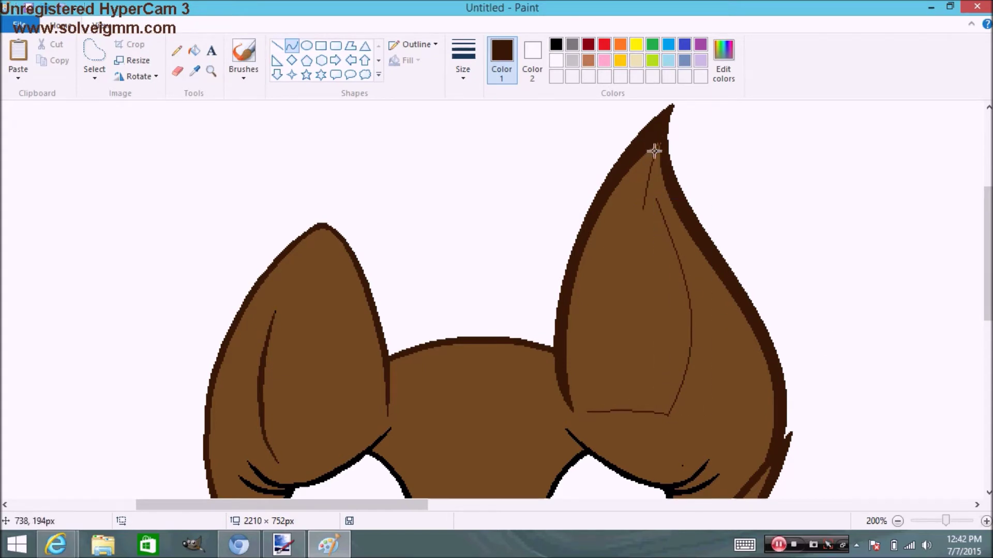
Close the crease below the ear's tip with a second curve, about 12 by 48 px, and fill it with dark brown.
click(194, 50)
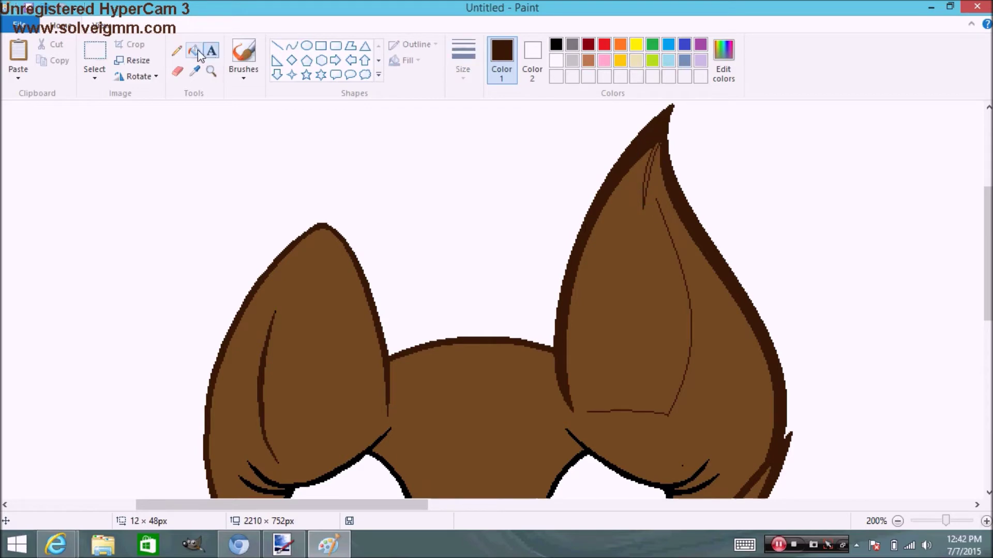
scroll(442, 221, down, 2)
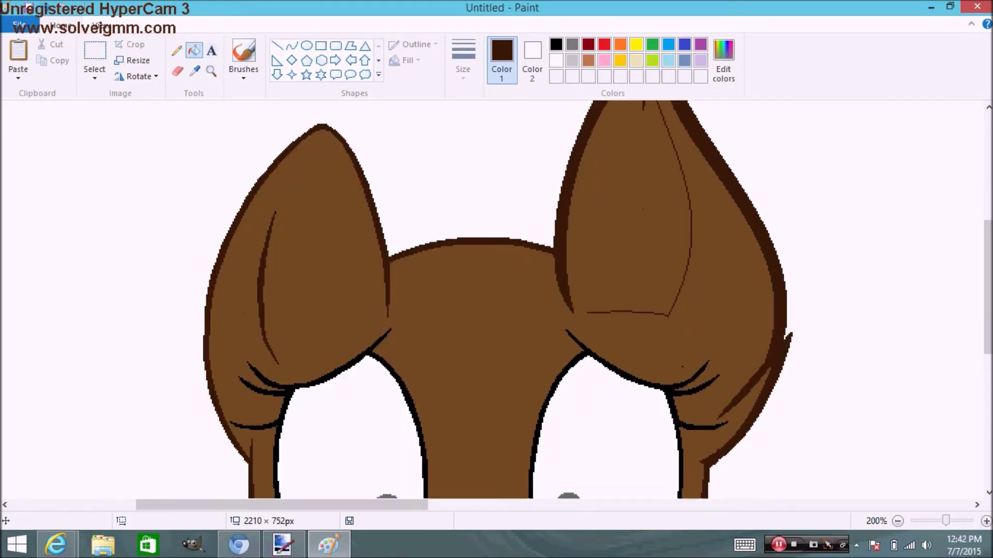
scroll(496, 300, up, 2)
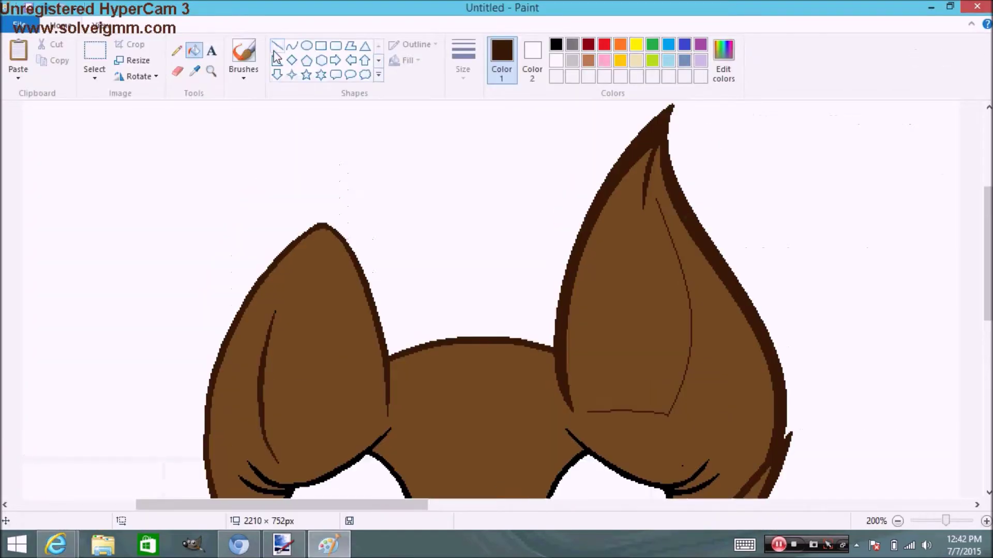
Draw second curves along the ear's inner side fold and base fold and fill the enclosed strips with dark brown.
click(292, 46)
drag(654, 202, 667, 413)
drag(661, 295, 700, 330)
drag(844, 331, 844, 337)
drag(662, 408, 587, 412)
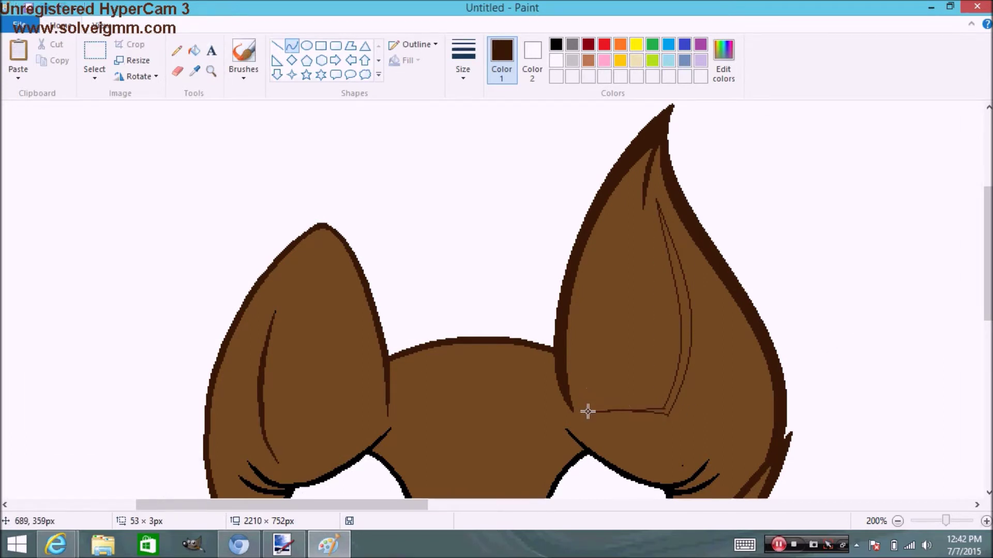
click(649, 400)
click(625, 403)
click(193, 51)
click(678, 259)
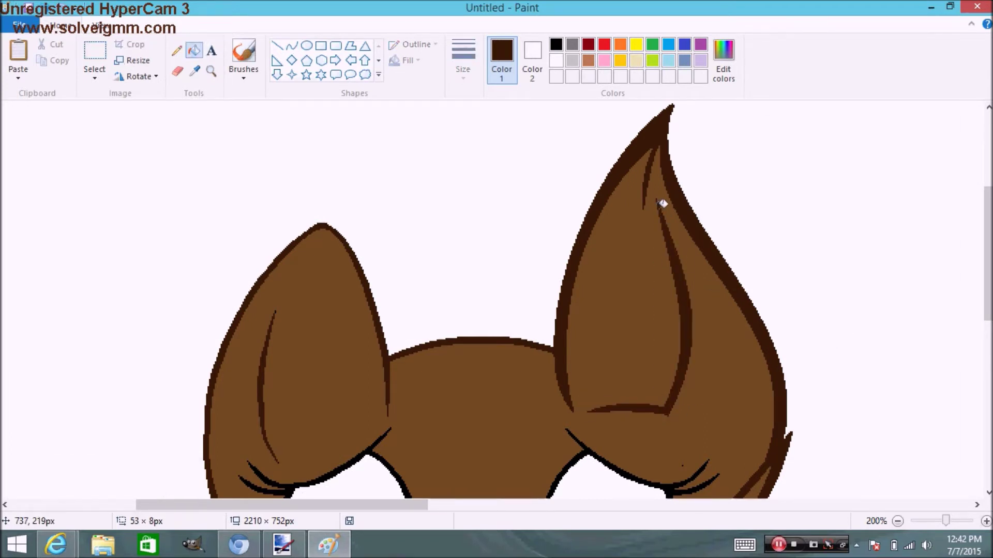
Set up the Curve tool with red as the drawing colour and return to 100% zoom over the pony's head.
click(603, 45)
click(290, 46)
click(898, 521)
drag(446, 506, 426, 506)
scroll(359, 388, up, 3)
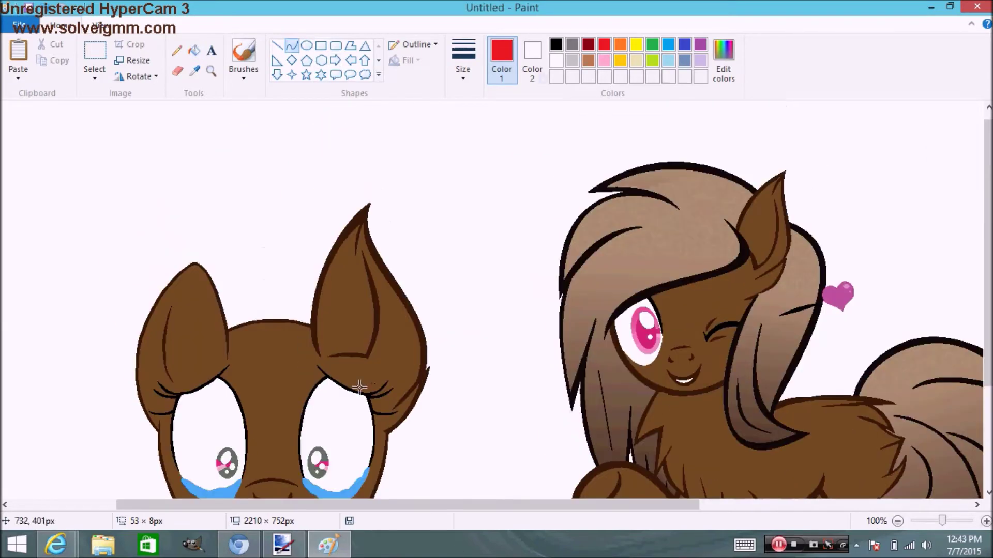
mouse_move(343, 226)
mouse_down()
mouse_move(217, 217)
mouse_move(150, 228)
mouse_up()
drag(309, 219, 266, 191)
key(ctrl+z)
Draw a red arch from the pointed ear's tip to above the small ear, plus a shorter curve back beneath it for the mane's top strand.
mouse_move(347, 224)
mouse_down()
mouse_move(193, 204)
mouse_move(139, 224)
mouse_up()
mouse_move(305, 221)
mouse_down()
mouse_move(297, 200)
mouse_move(220, 178)
mouse_up()
click(290, 197)
click(492, 228)
drag(139, 223, 259, 225)
click(200, 219)
Draw a long red curve from the top strand's underside around the small ear for the front lock's outer edge.
drag(152, 239, 122, 401)
drag(177, 264, 191, 213)
drag(132, 274, 86, 247)
click(14, 270)
Draw the front lock's inner edge as a red curve from its lower tip back up to the small ear.
drag(122, 402, 9, 220)
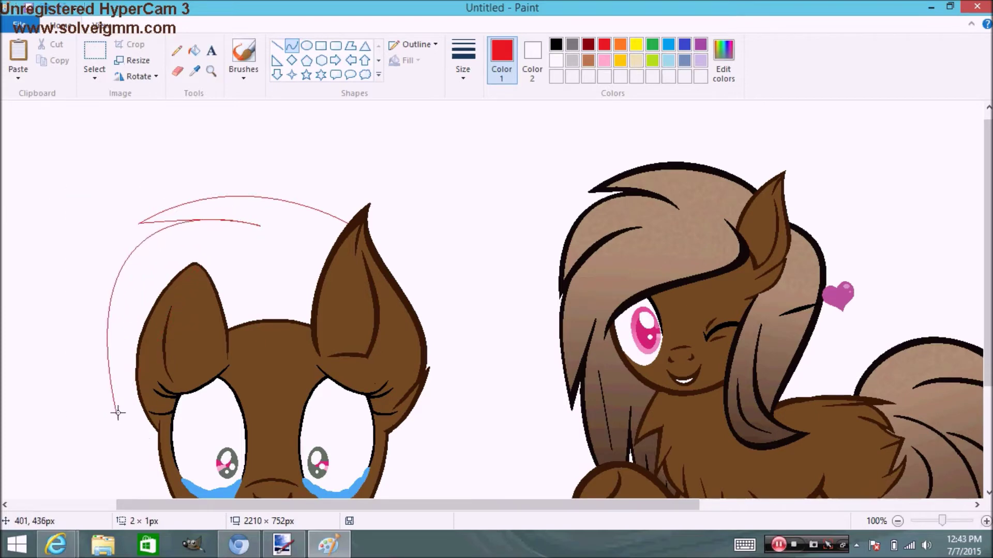
scroll(185, 262, down, 3)
scroll(186, 262, up, 2)
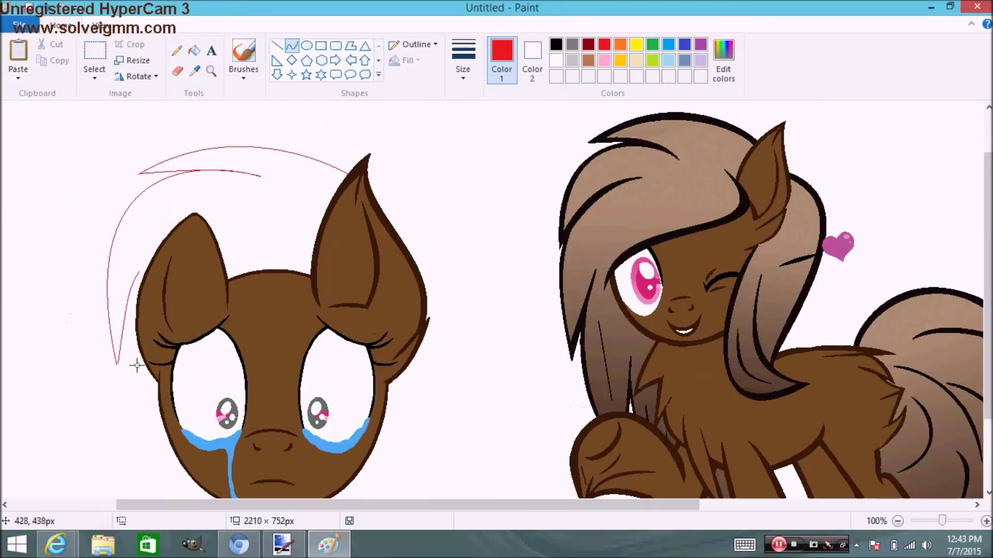
drag(148, 253, 133, 276)
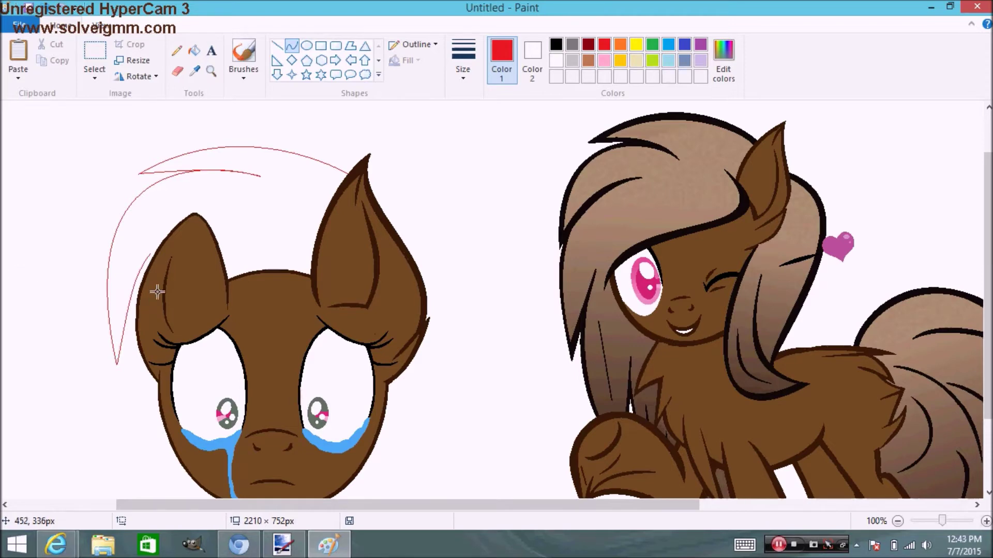
Draw a lower mane lock with a red curve from the front lock down beside the cheek and an inner edge back up, about 133 px tall.
scroll(158, 292, down, 2)
drag(129, 205, 161, 439)
click(121, 262)
click(105, 329)
click(53, 336)
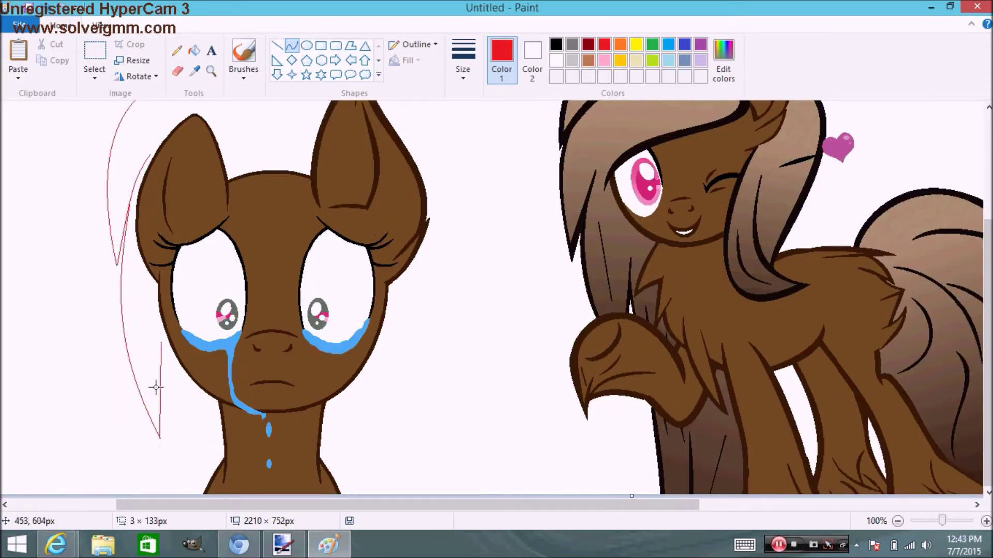
scroll(233, 347, up, 3)
scroll(207, 310, down, 3)
scroll(310, 320, up, 3)
scroll(569, 372, down, 3)
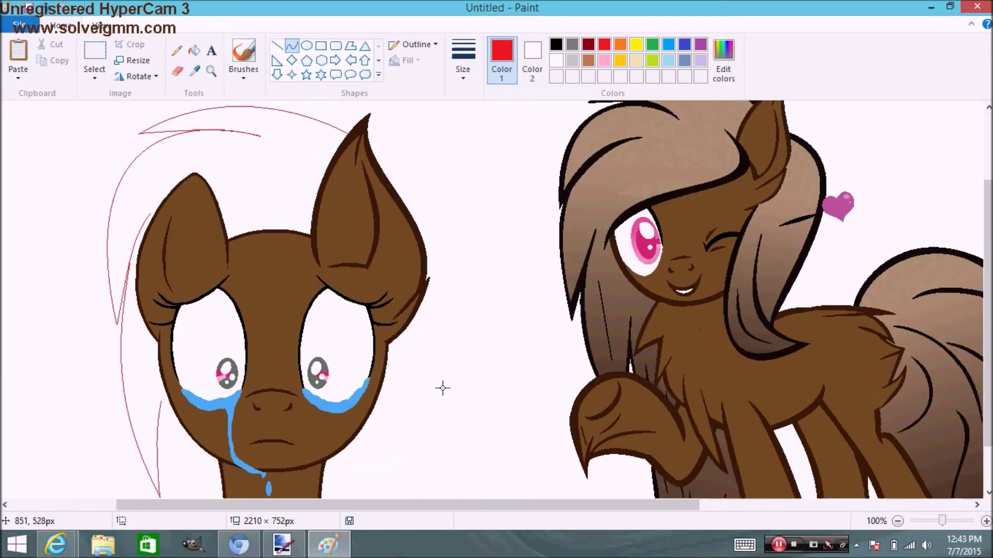
Redraw the lower mane lock with a red outer curve down beside the cheek and an inner edge back up.
scroll(424, 370, up, 3)
scroll(162, 361, down, 3)
drag(129, 203, 147, 365)
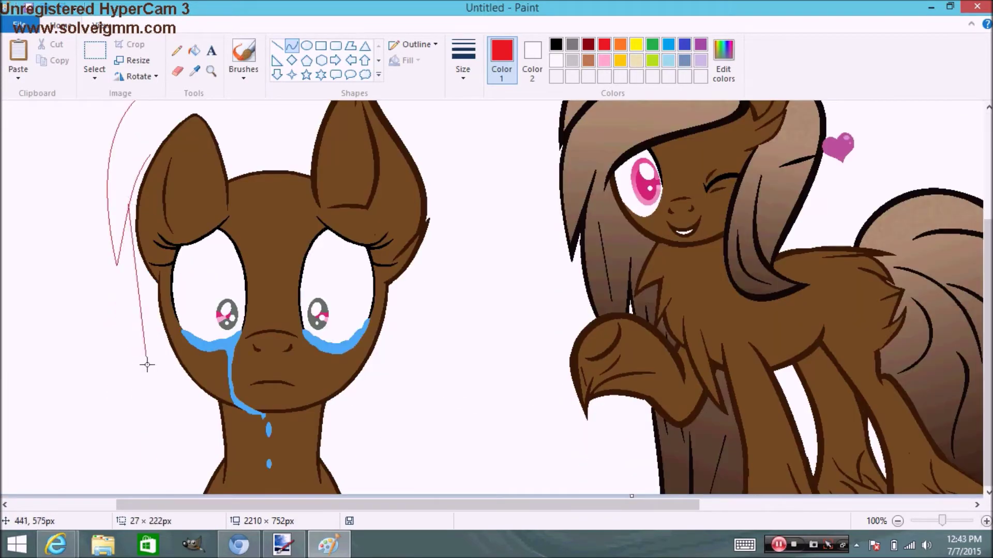
mouse_move(128, 234)
mouse_down()
mouse_move(148, 383)
mouse_move(154, 302)
mouse_up()
double_click(120, 254)
click(75, 306)
key(ctrl+z)
click(668, 163)
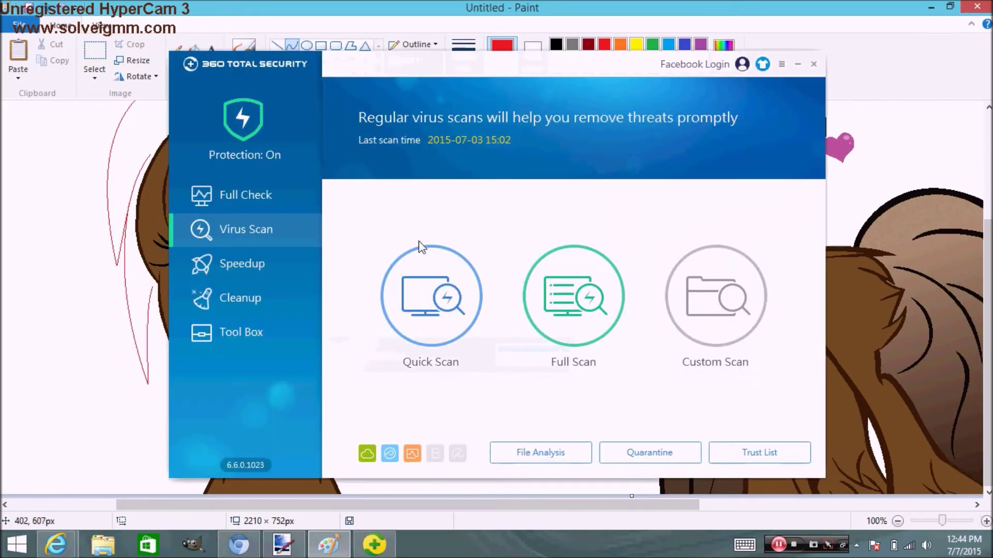
click(496, 6)
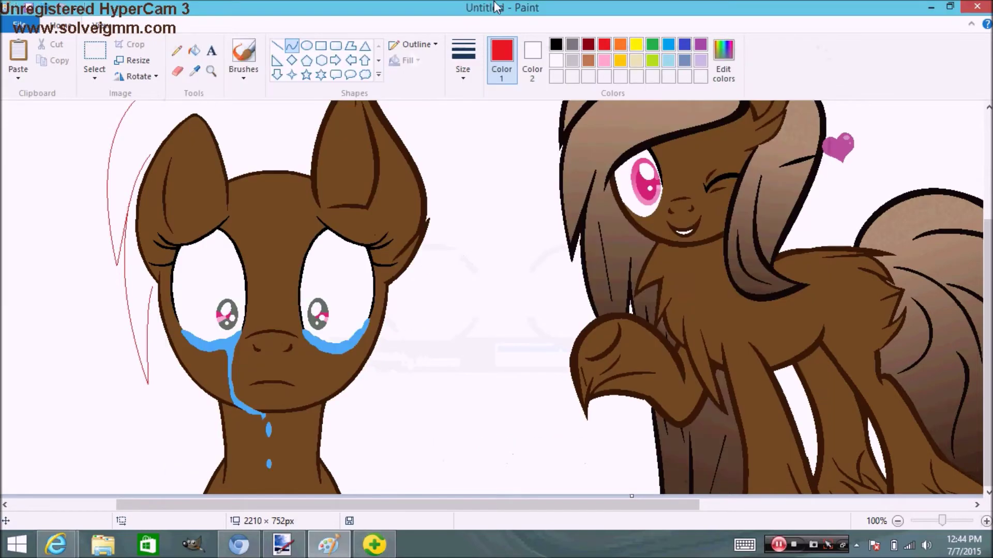
Draw a third mane lock with a red curve running down beside the neck and a short inner edge back up from its tip.
drag(153, 315, 152, 414)
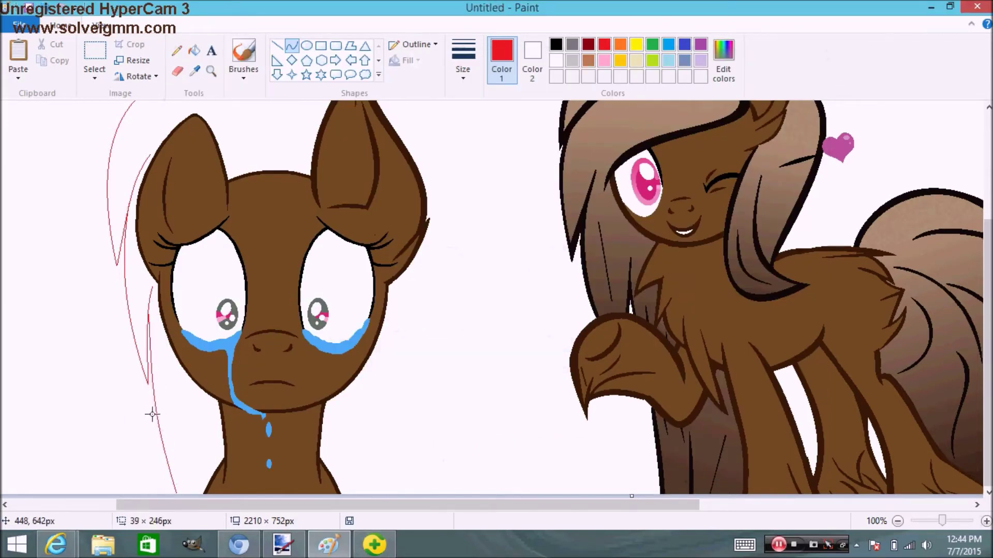
mouse_move(185, 446)
mouse_down()
mouse_move(153, 328)
mouse_move(181, 491)
mouse_move(185, 392)
mouse_up()
double_click(178, 421)
click(122, 417)
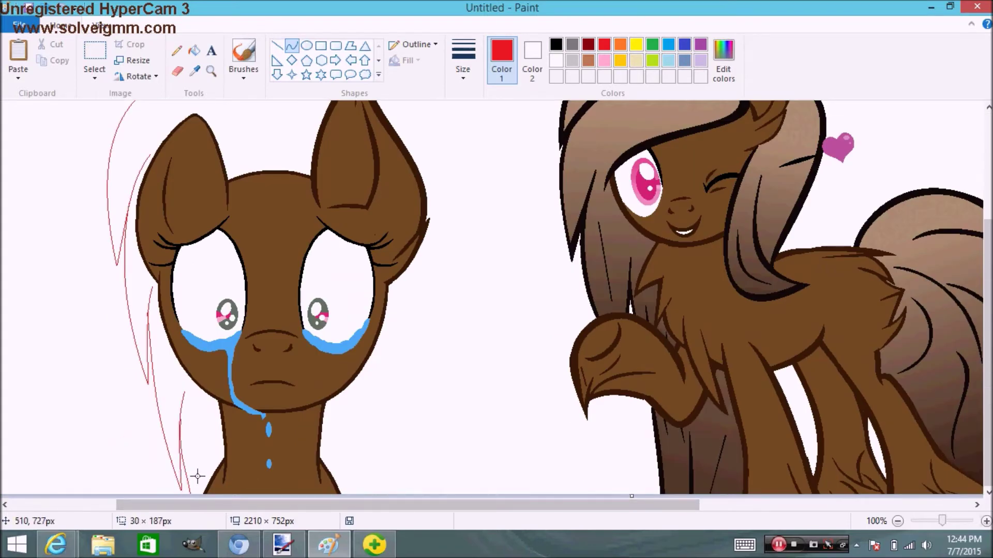
Draw a short red strand from the third lock's inner edge down past the canvas's lower border.
drag(197, 472, 179, 413)
click(175, 483)
click(194, 483)
click(86, 452)
mouse_move(311, 168)
mouse_down()
mouse_move(166, 293)
mouse_move(140, 282)
mouse_up()
drag(369, 290, 384, 360)
drag(181, 187, 176, 198)
key(ctrl+z)
click(653, 165)
click(742, 158)
click(814, 61)
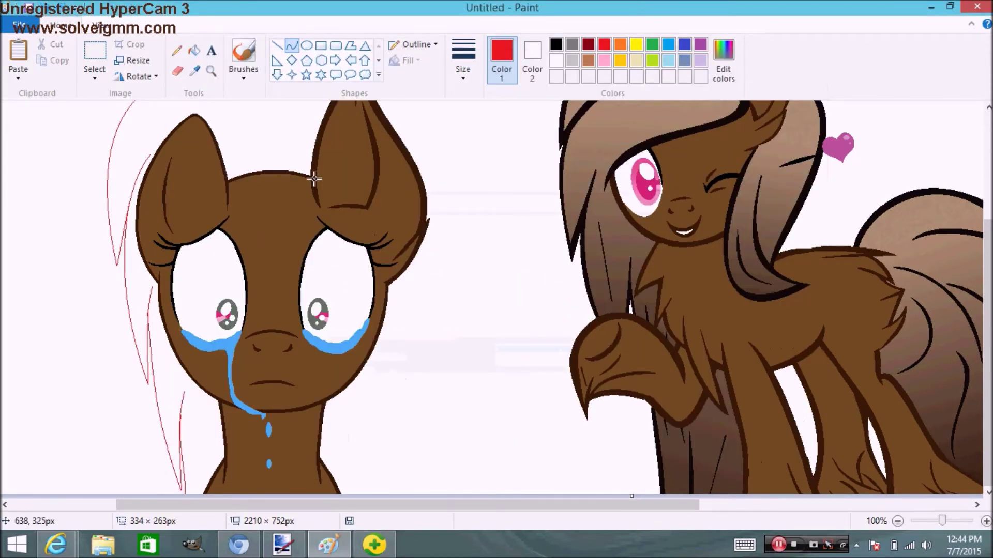
Draw the fringe's lower edge as a red curve from the pointed ear's base across the forehead to the opposite cheek.
drag(310, 172, 154, 288)
drag(322, 223, 339, 317)
drag(192, 213, 191, 210)
click(457, 352)
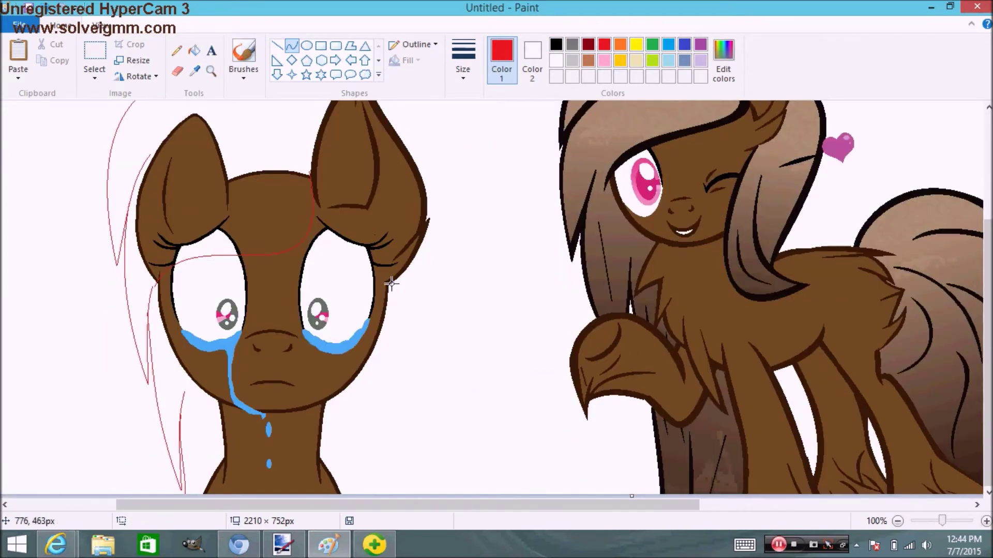
Draw the front edge of the pointed-ear side's lock as a red curve from beside the eye past the jaw, sweeping outward below.
drag(345, 303, 360, 474)
drag(359, 331, 342, 322)
drag(330, 356, 259, 428)
click(409, 423)
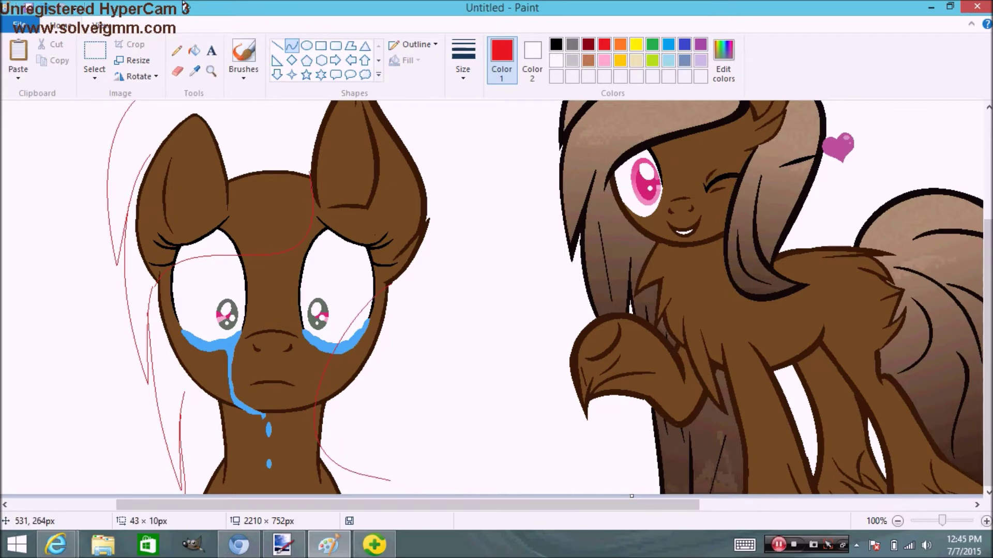
click(294, 45)
drag(383, 479, 403, 302)
drag(386, 423, 372, 431)
drag(377, 362, 363, 356)
click(459, 373)
key(ctrl+z)
Draw this lock's inner strand line as a red curve from its lower tip up toward the cheek, and remove the stray mark.
drag(383, 480, 393, 314)
drag(380, 422, 345, 451)
drag(367, 347, 378, 336)
click(471, 398)
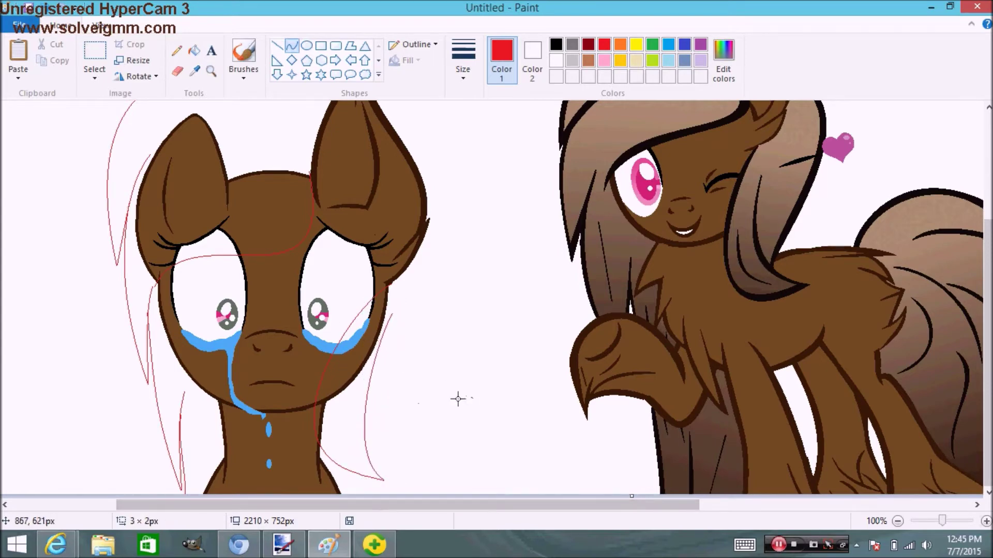
key(ctrl+z)
Draw the lock's outer edge as a red curve from the inner strand line up and around to the back of the pointed ear.
drag(369, 457, 420, 169)
drag(369, 387, 348, 406)
mouse_move(503, 193)
mouse_down()
mouse_move(599, 213)
mouse_move(574, 221)
mouse_up()
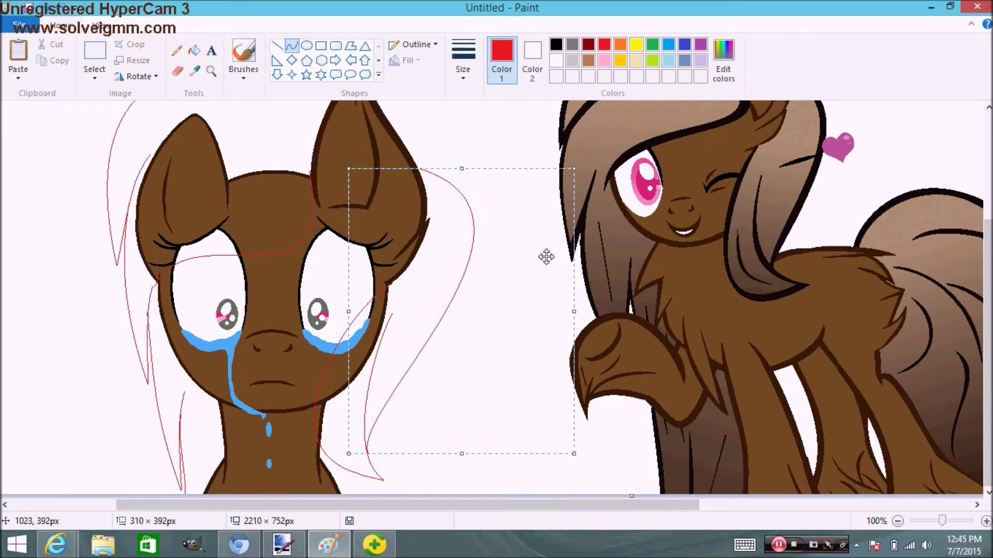
Check the YouTube page in the browser and the 360 Total Security scan, and return to the Paint drawing.
click(50, 551)
click(91, 437)
click(365, 555)
click(614, 308)
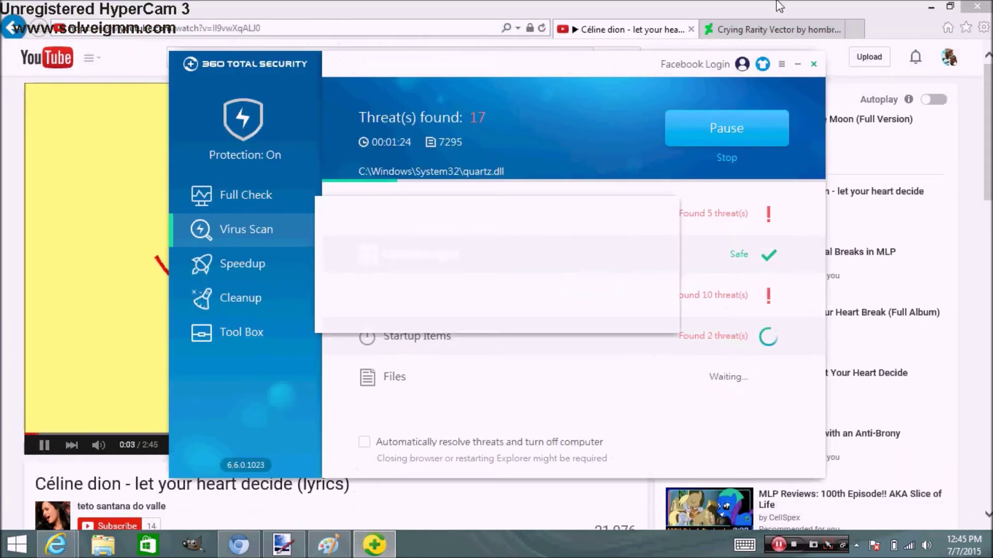
click(374, 545)
click(327, 548)
Fill the small ear and forehead covered by the fringe, and the face areas covered by the opposite lock, with white.
click(194, 50)
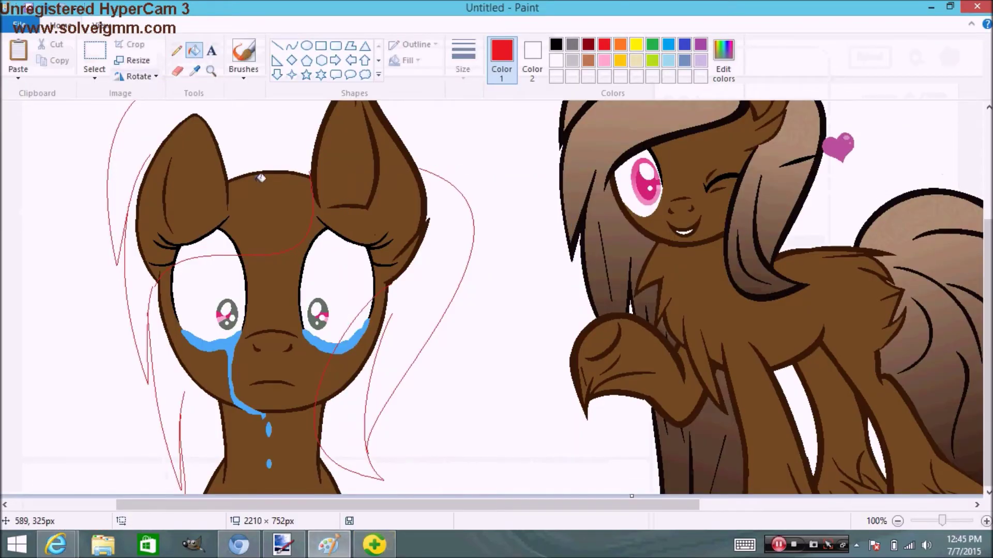
right_click(196, 211)
right_click(186, 238)
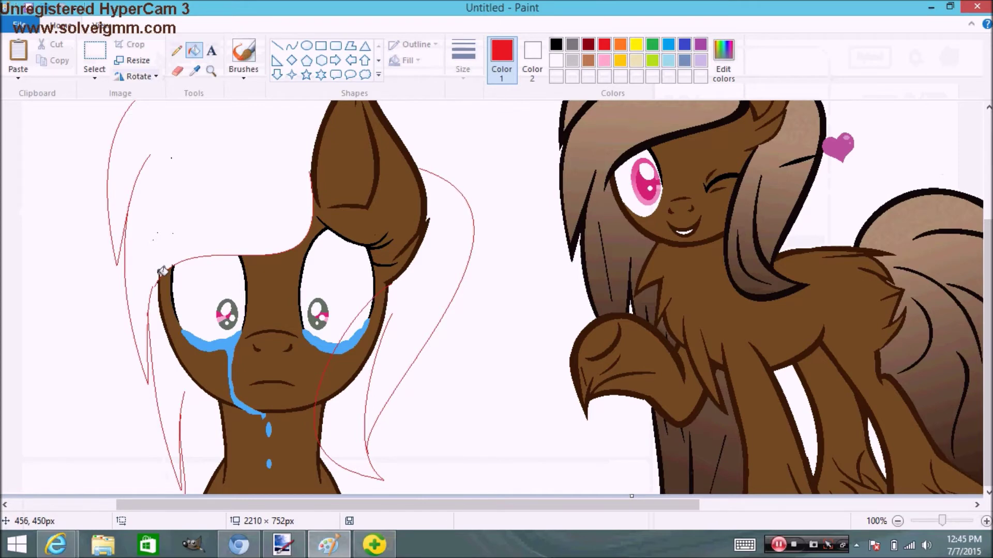
right_click(346, 388)
right_click(356, 338)
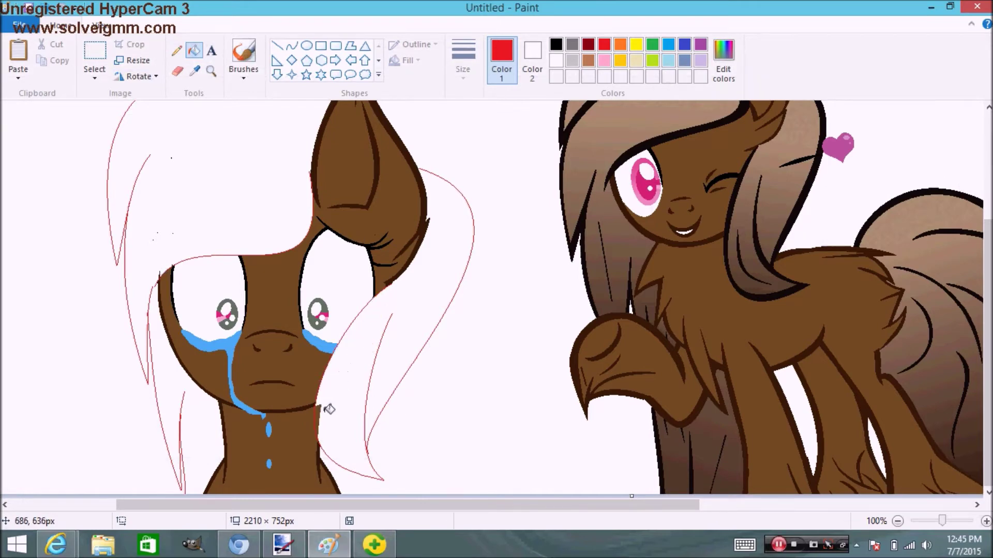
Erase the leftover black specks inside the whitened fringe area at 200% zoom.
click(985, 521)
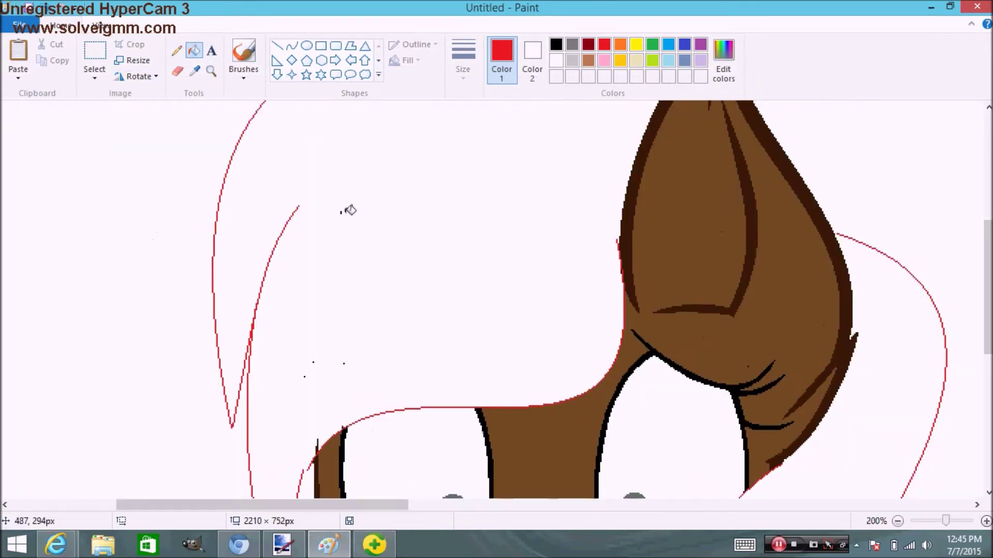
click(177, 71)
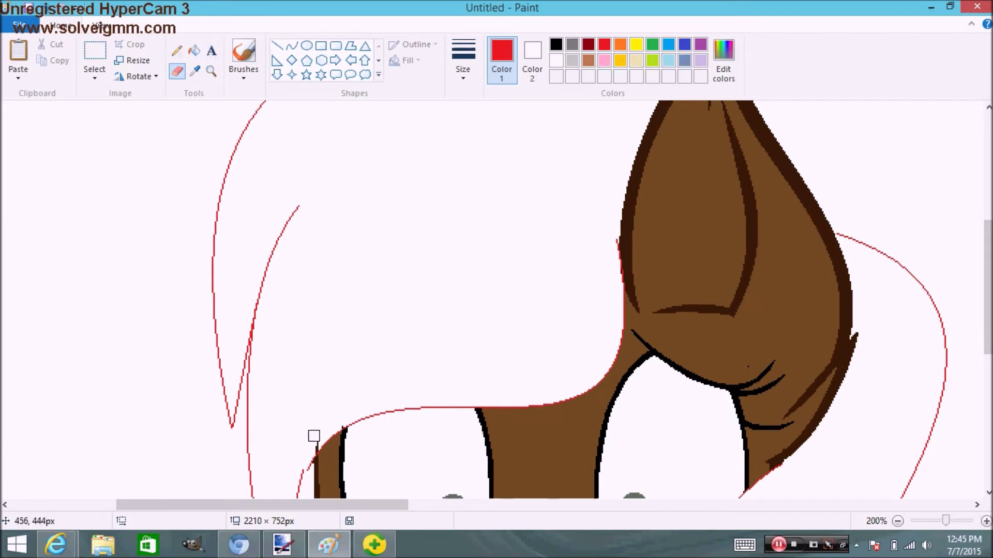
click(194, 50)
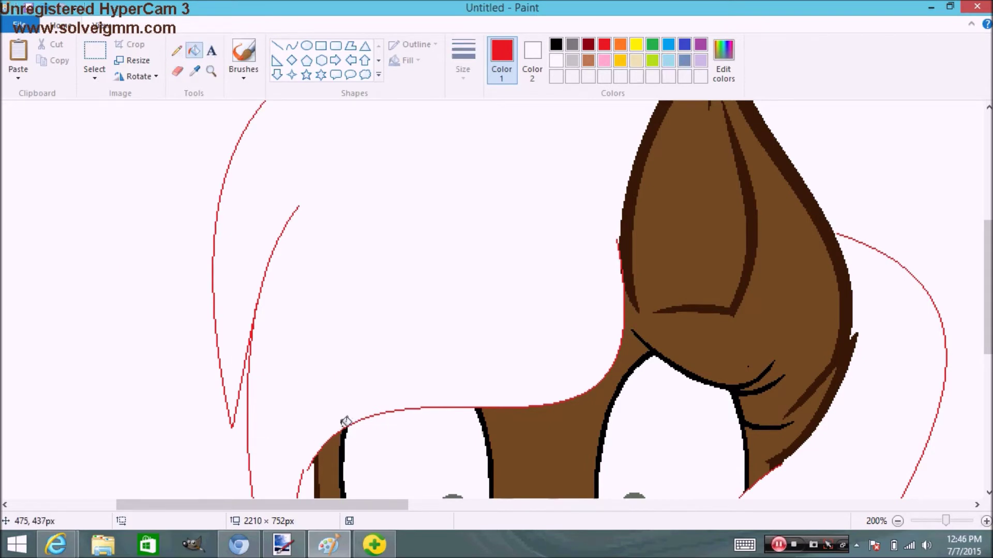
scroll(593, 270, down, 5)
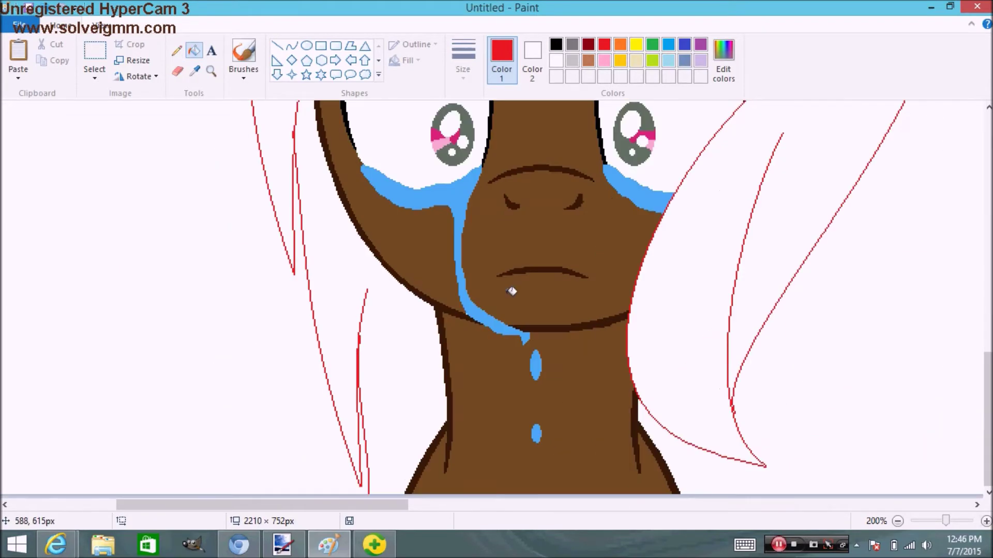
Draw a second red arch above the top strand, from the pointed ear's tip to beyond the strand's pointed end.
scroll(513, 295, up, 4)
click(292, 46)
scroll(595, 236, up, 3)
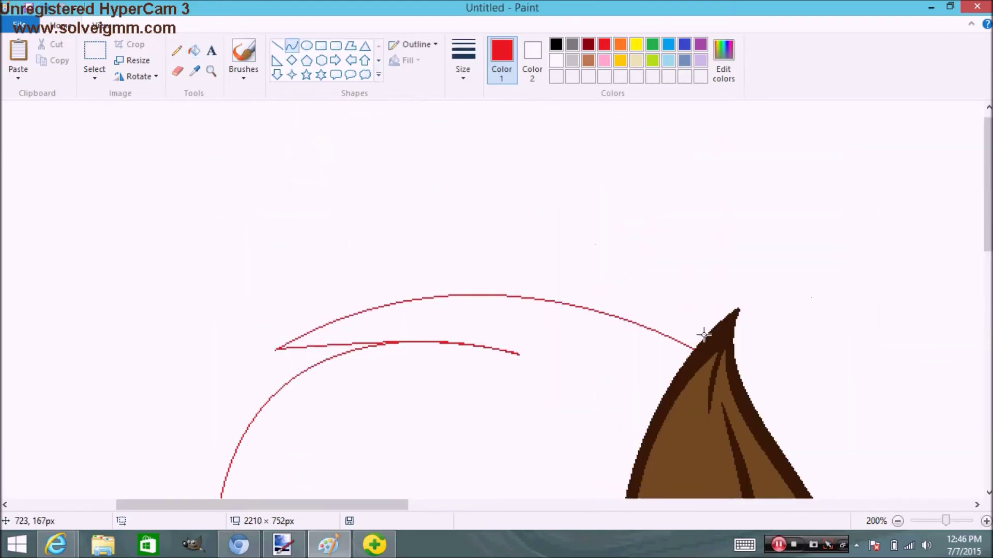
mouse_move(705, 336)
mouse_down()
mouse_move(238, 347)
mouse_move(198, 366)
mouse_up()
drag(585, 315, 604, 285)
drag(409, 243, 361, 231)
click(140, 305)
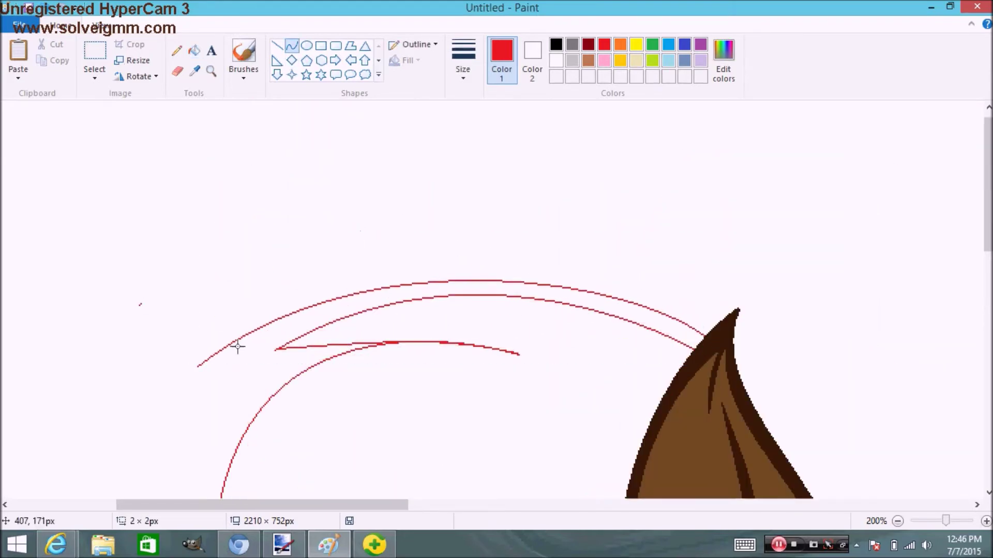
drag(200, 366, 519, 354)
drag(337, 348, 421, 347)
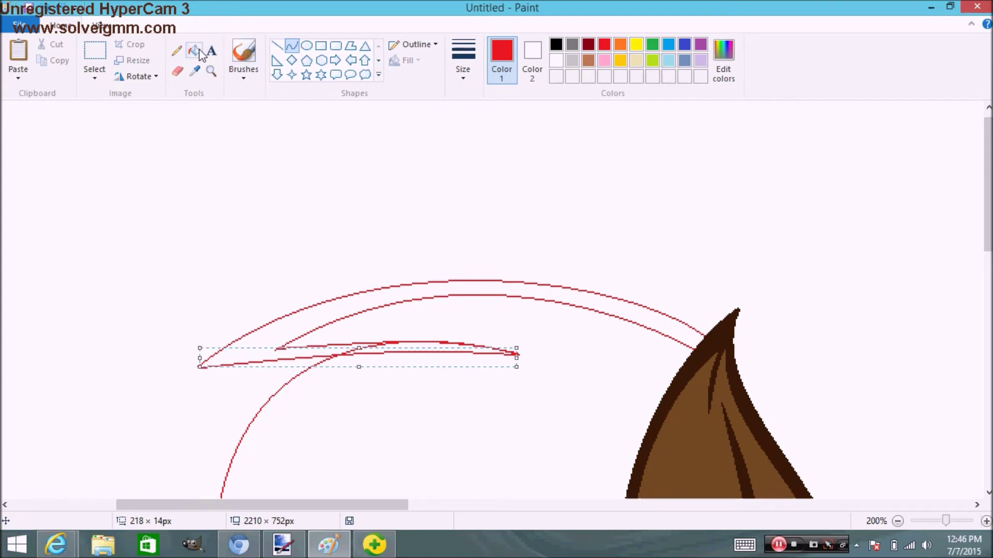
click(196, 51)
click(249, 353)
key(ctrl+z)
key(ctrl+z)
Draw a red curve about 221 px long beneath the top strand's lower edge and fill the strand's outline bands with red.
click(291, 46)
drag(198, 367, 519, 356)
click(365, 351)
click(435, 356)
click(195, 52)
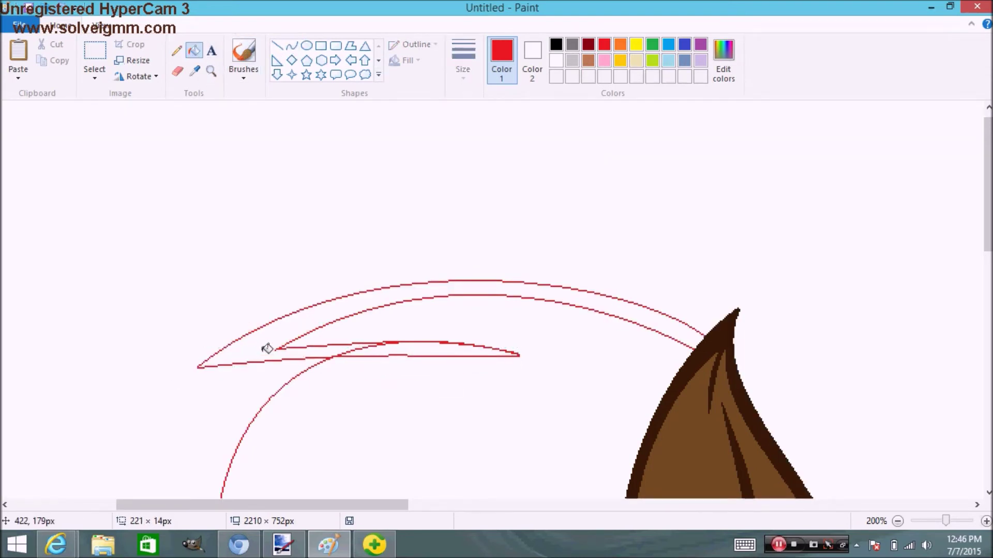
click(266, 352)
click(430, 352)
Draw second red curves alongside the front lock's outer and inner edges, the inner one about 46 × 179 px.
scroll(340, 321, down, 2)
click(291, 46)
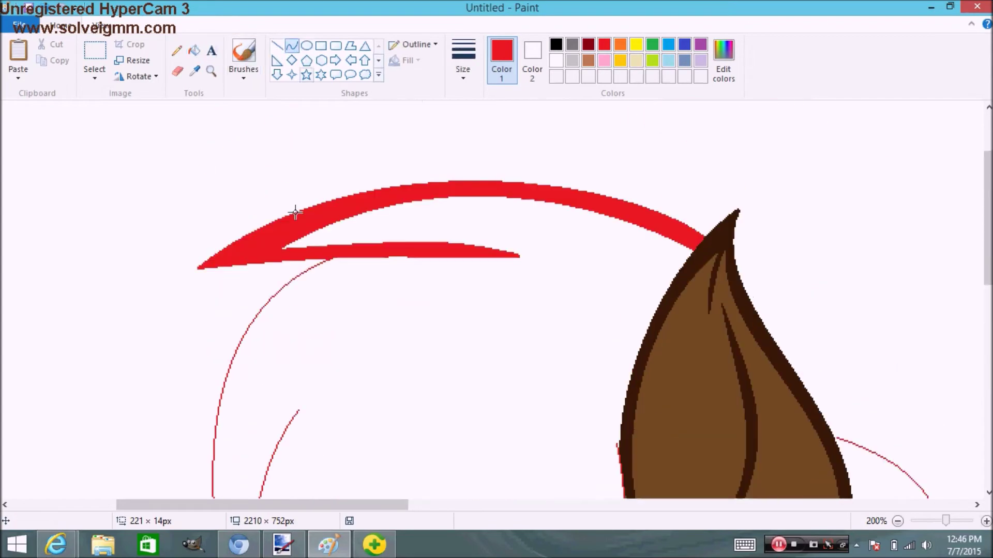
scroll(237, 362, down, 3)
drag(292, 256, 230, 372)
scroll(238, 373, up, 2)
drag(268, 341, 134, 281)
scroll(80, 293, down, 4)
drag(234, 374, 299, 114)
drag(275, 177, 277, 161)
Fill the front lock's outer and inner outline bands with red.
click(194, 50)
click(204, 165)
click(257, 236)
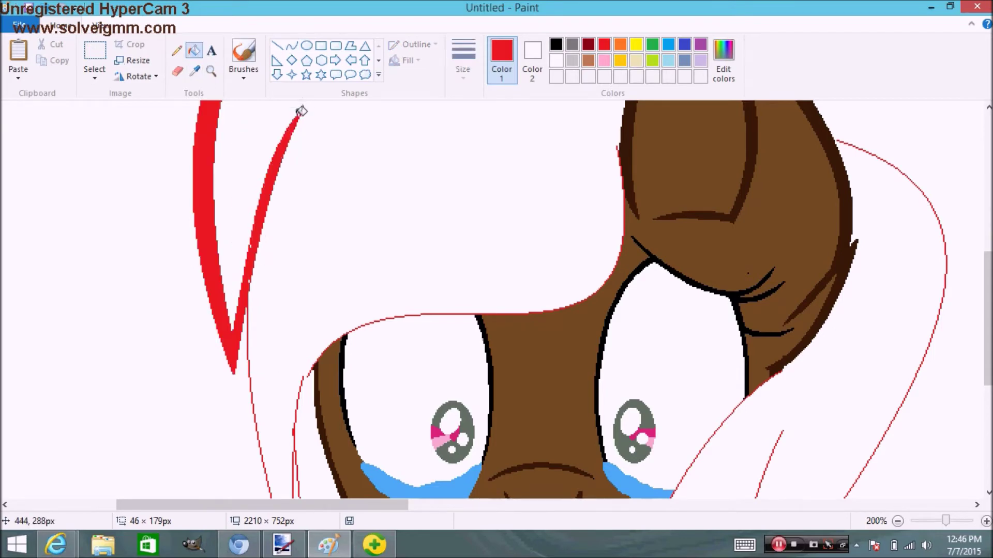
scroll(294, 377, up, 3)
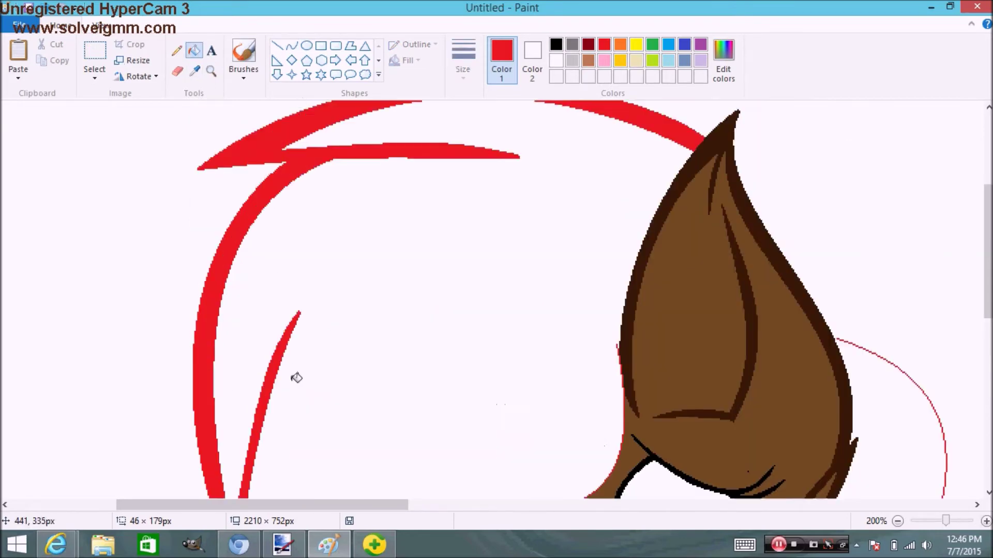
Draw parallel red edges along both sides of the second lock, the inner one about 162 px tall, and fill the bands with red.
scroll(294, 377, down, 7)
click(291, 46)
drag(248, 142, 294, 368)
click(239, 206)
click(250, 305)
drag(307, 356, 303, 178)
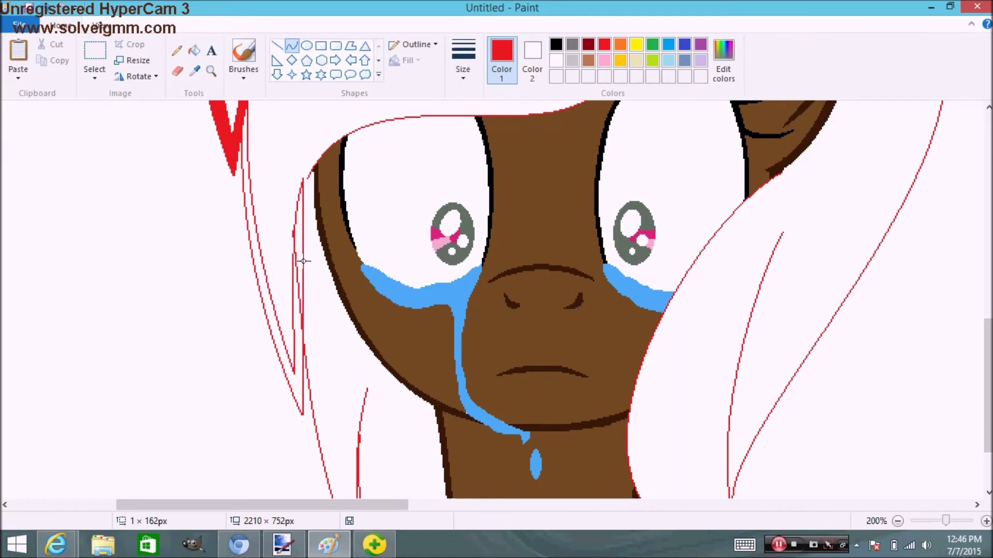
click(194, 52)
click(269, 250)
click(301, 269)
Draw a second red curve alongside the third lock's outer edge, down to its tip beside the neck.
scroll(321, 286, down, 2)
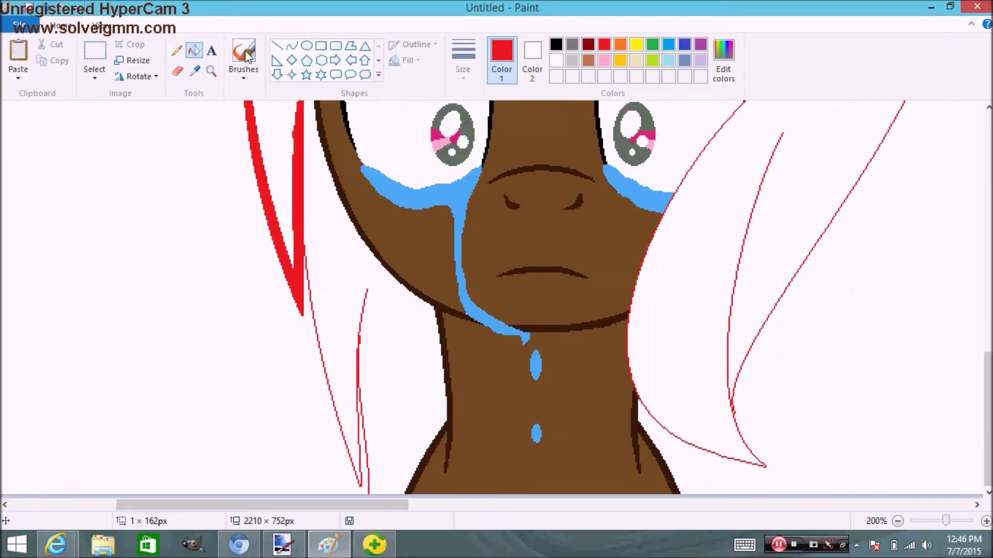
click(292, 46)
drag(334, 419, 367, 514)
click(311, 329)
click(328, 414)
drag(366, 290, 364, 504)
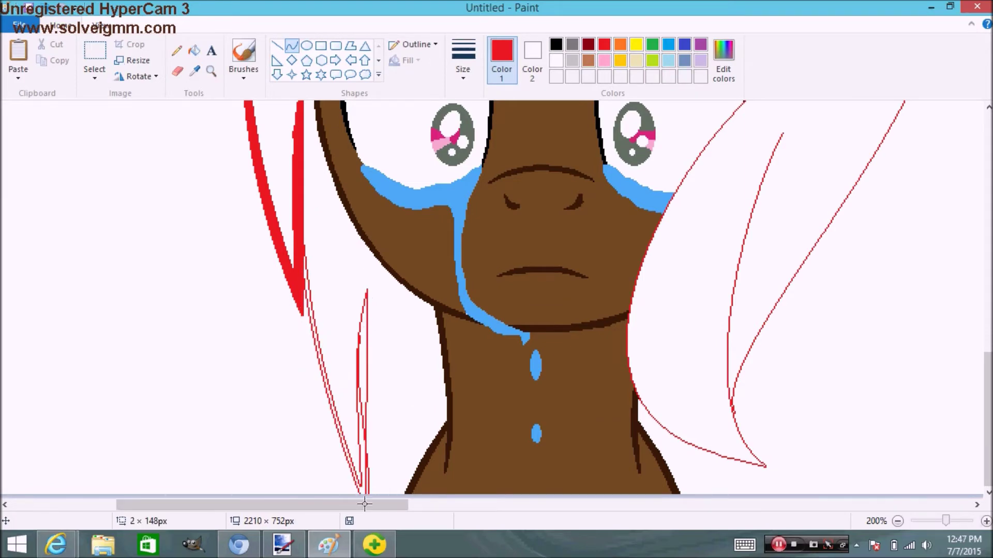
click(197, 54)
key(ctrl+z)
click(293, 47)
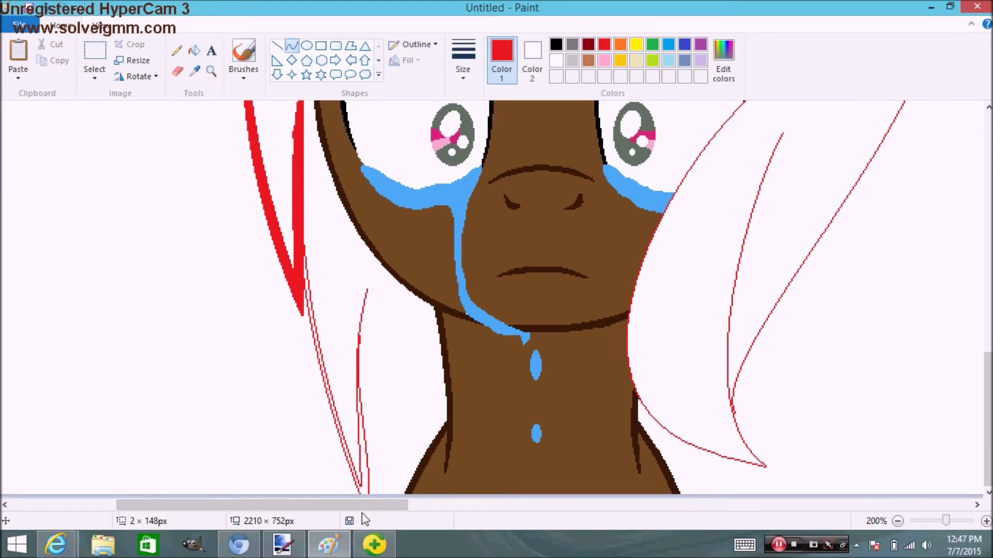
mouse_move(366, 491)
mouse_down()
mouse_move(367, 290)
mouse_move(364, 510)
mouse_up()
click(362, 404)
click(368, 379)
key(ctrl+z)
Finish a second inner edge about 153 px tall on the third lock and fill both of its outline bands with red.
drag(361, 336, 361, 402)
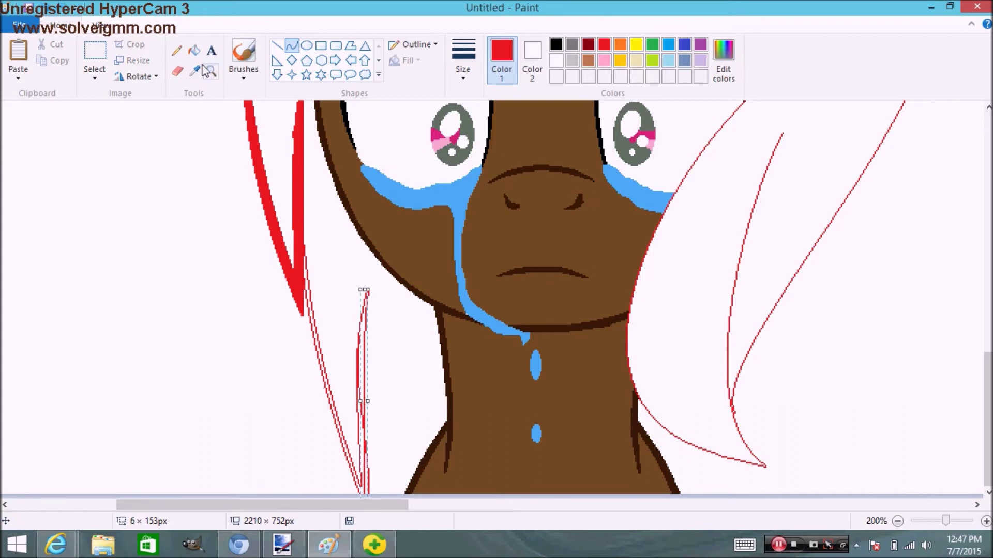
click(194, 50)
click(330, 361)
click(363, 362)
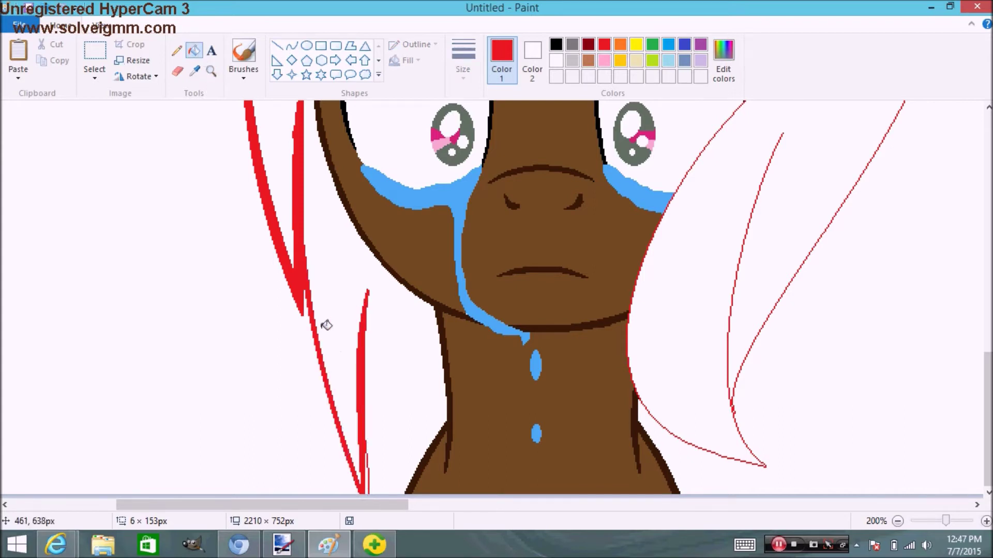
click(292, 46)
key(ctrl+z)
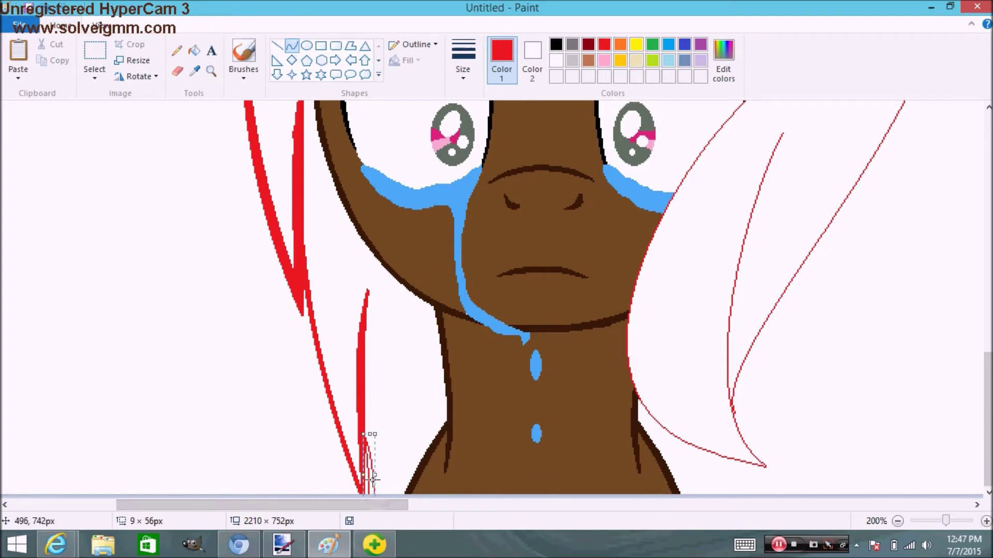
click(193, 50)
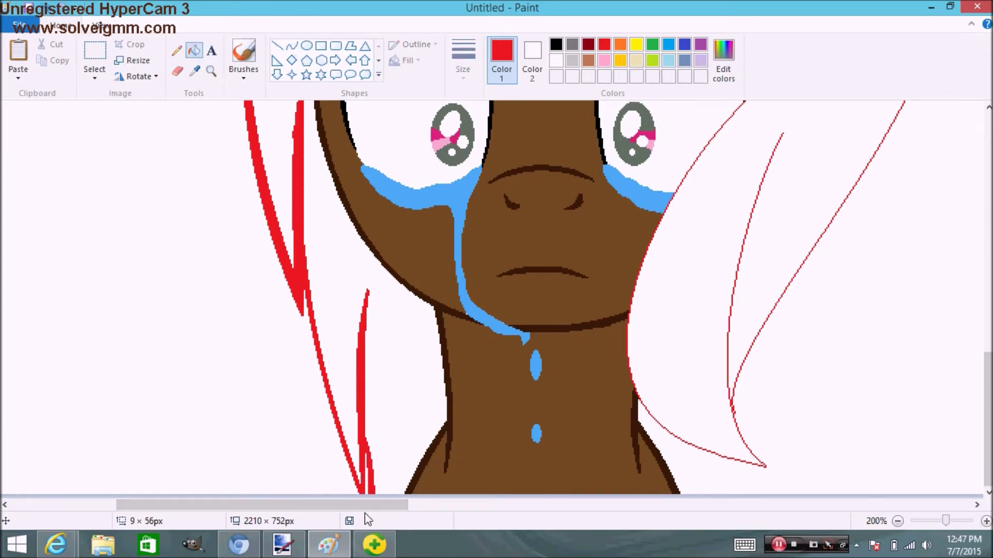
drag(365, 505, 369, 505)
Draw a red curve about 18 × 94 px alongside the short strand below the third lock.
click(293, 50)
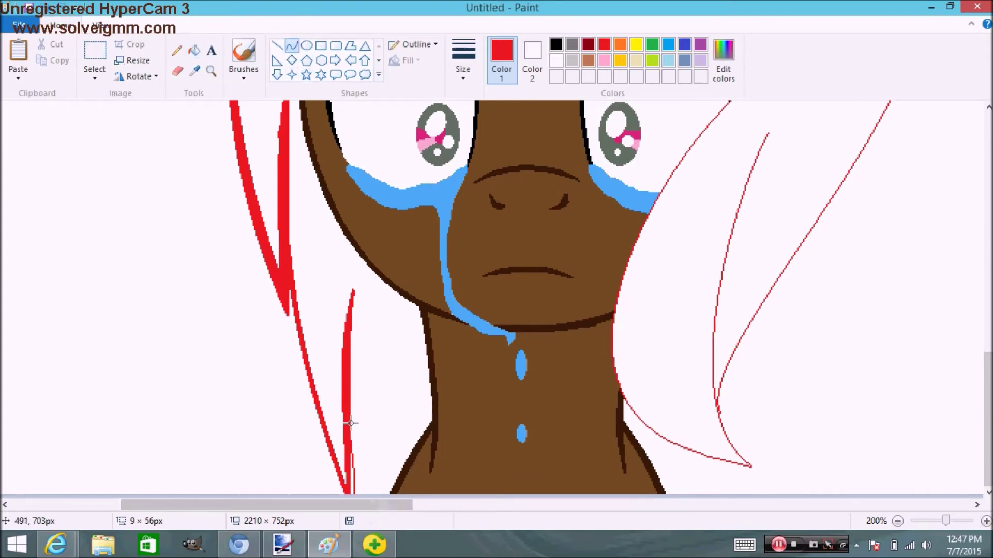
drag(361, 553, 371, 547)
drag(348, 448, 366, 454)
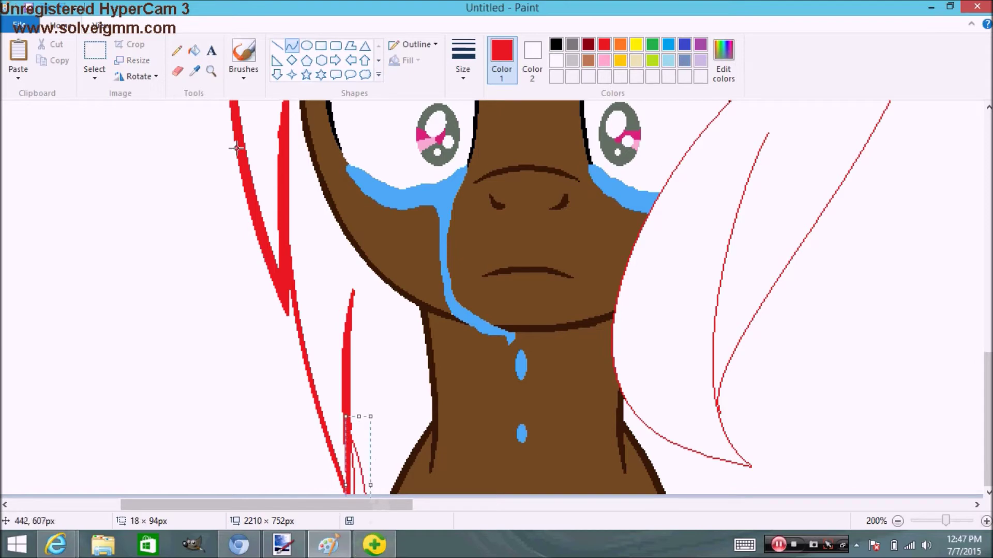
Fill the outline band of the short strand below the third lock with red.
click(193, 50)
drag(315, 505, 406, 505)
scroll(501, 457, up, 3)
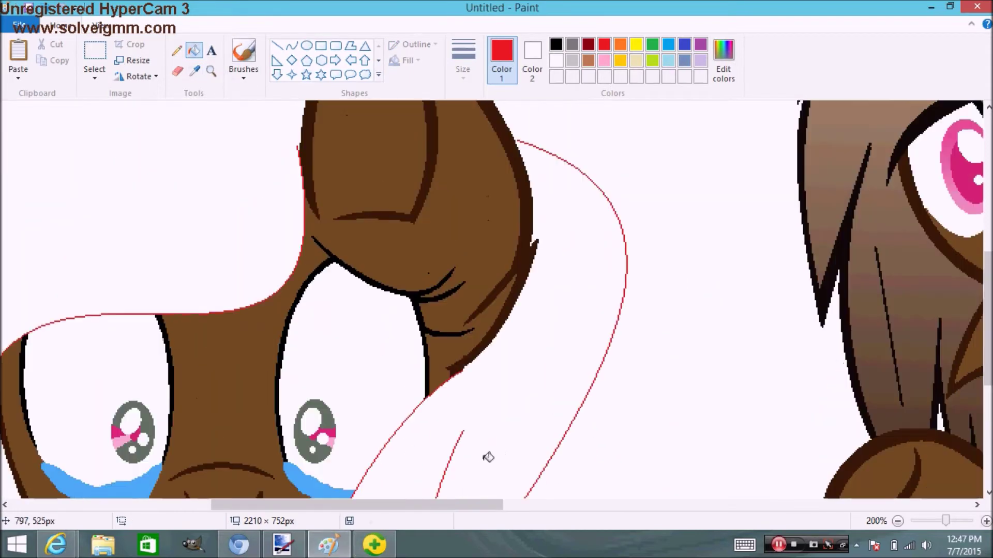
Draw a second red curve just below the fringe's outer section, from the face's edge across the first eye.
click(292, 48)
scroll(408, 339, down, 3)
scroll(408, 339, up, 3)
scroll(408, 339, left, 5)
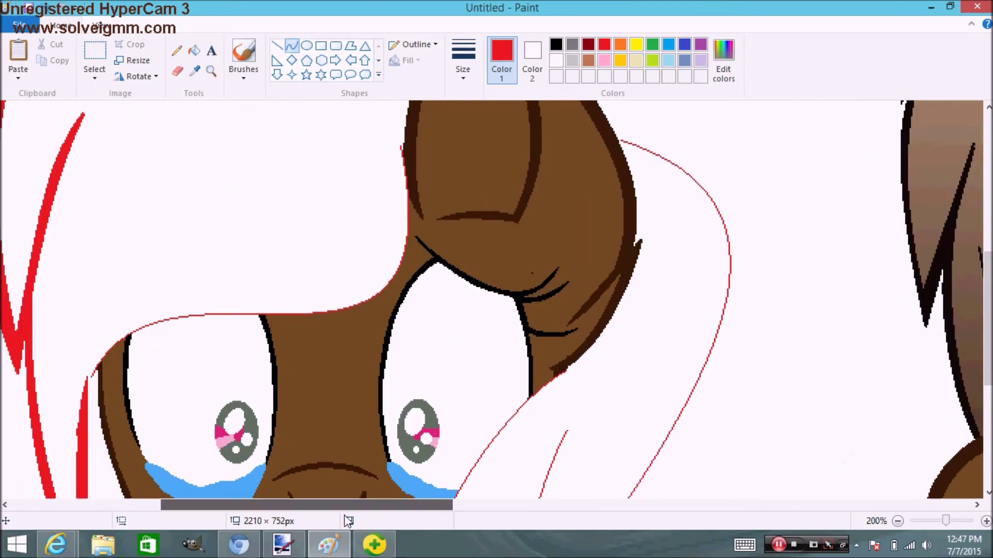
drag(247, 376, 402, 323)
drag(275, 348, 305, 311)
click(305, 311)
click(485, 357)
drag(402, 323, 554, 148)
click(504, 325)
click(608, 314)
key(ctrl+z)
Continue the fringe's second edge with a red curve about 148 × 130 px, up to the ear's base.
mouse_move(403, 323)
mouse_down()
mouse_move(579, 142)
mouse_move(553, 148)
mouse_up()
click(464, 326)
drag(587, 328, 618, 335)
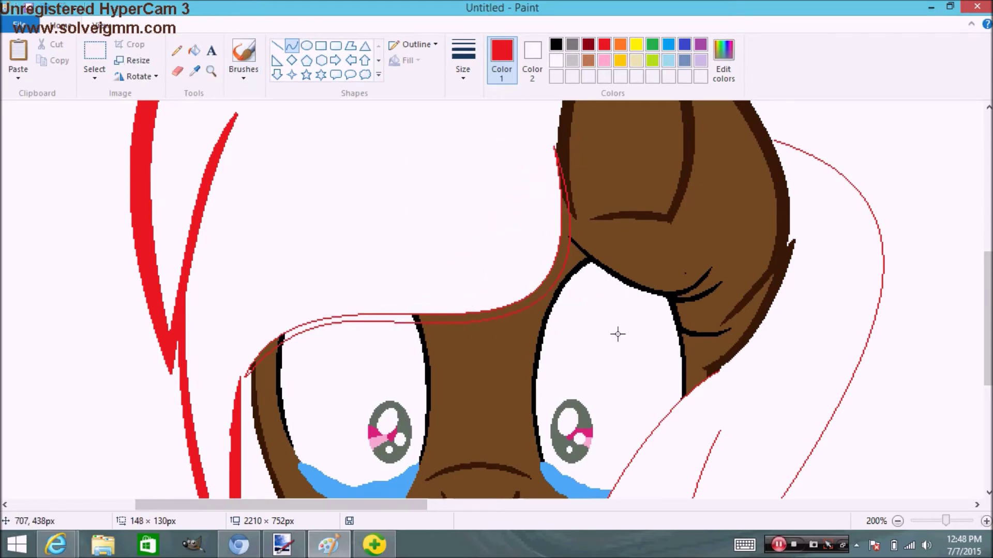
Switch to the browser, restart the song video and return to Paint.
click(55, 545)
click(78, 468)
click(28, 433)
click(329, 545)
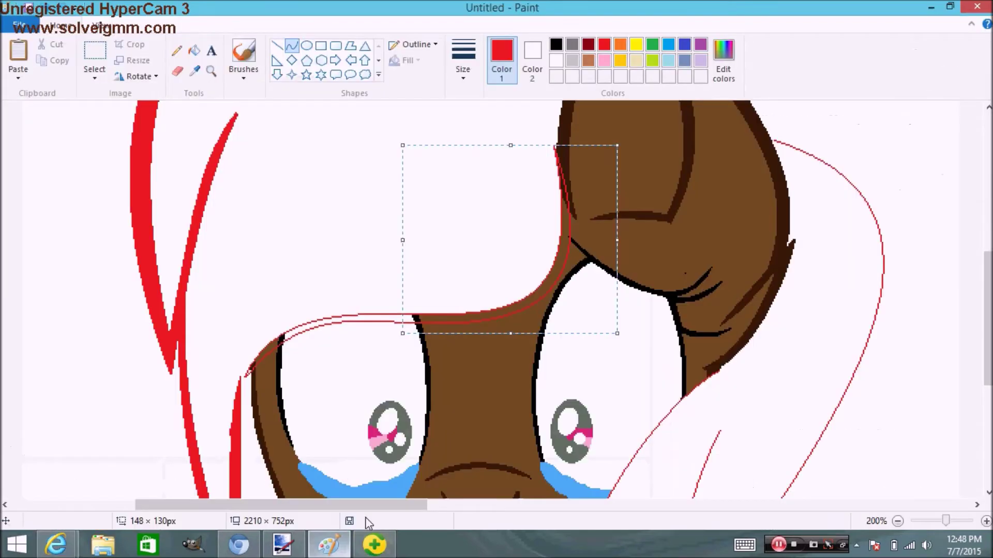
Fill the whole band between the fringe's two edges with red, including the part over the eye.
click(194, 50)
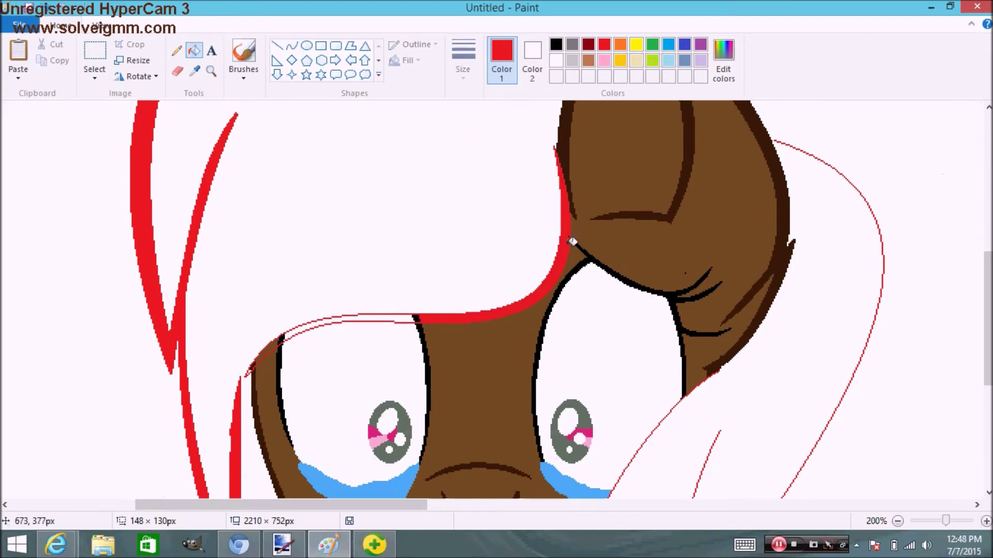
click(287, 328)
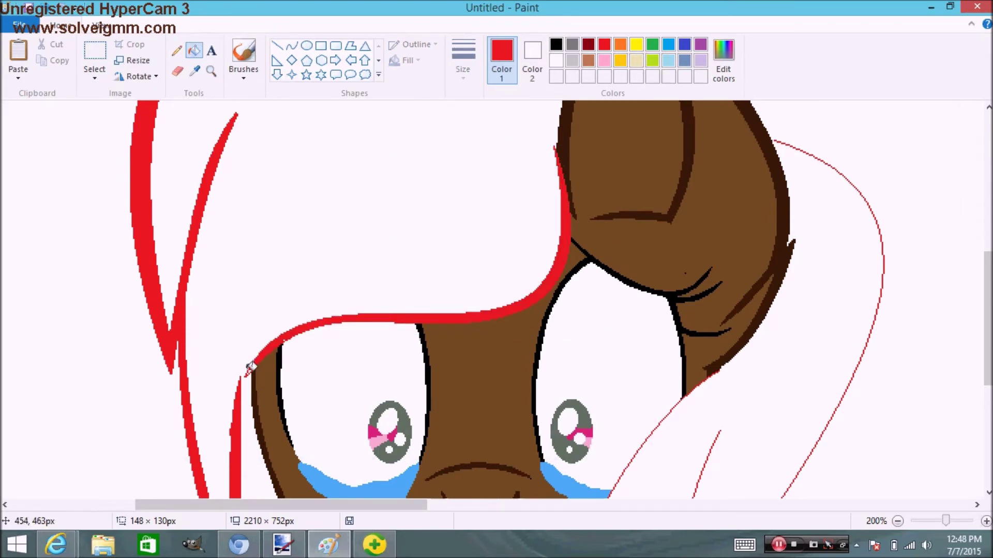
drag(285, 512, 344, 509)
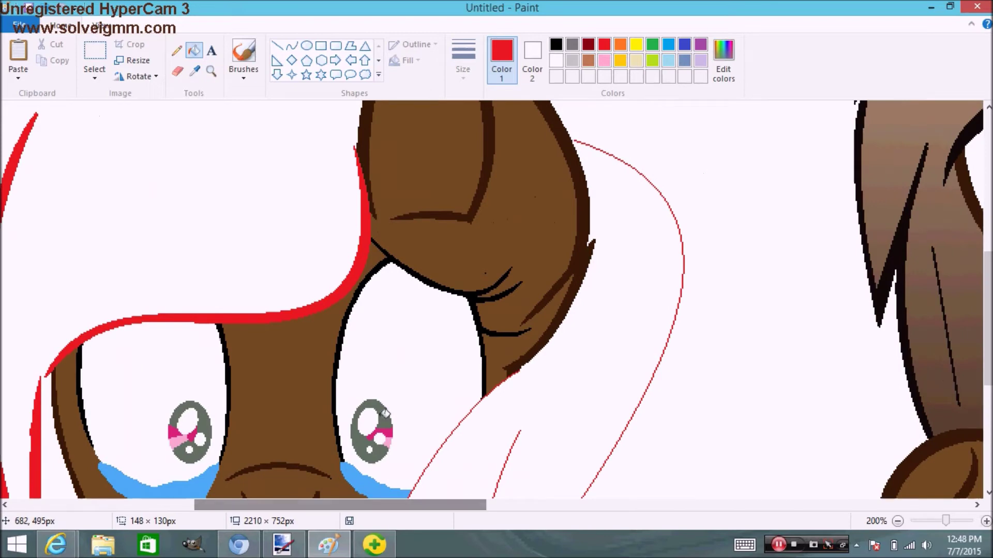
scroll(351, 409, down, 3)
click(293, 61)
drag(428, 164, 310, 170)
key(ctrl+z)
Draw parallel red curves along the cheek-side lock's inner edge and its inner strand, one about 64 × 237 px.
click(292, 47)
scroll(238, 290, down, 2)
mouse_move(517, 171)
mouse_down()
mouse_move(321, 339)
mouse_move(537, 478)
mouse_up()
mouse_move(492, 351)
mouse_down()
mouse_move(373, 254)
mouse_move(215, 472)
mouse_move(228, 484)
mouse_up()
drag(538, 477, 521, 134)
drag(499, 414, 447, 305)
Fill the bands along the cheek-side lock's inner edge and inner strand with red, up to the ear.
click(194, 51)
click(368, 284)
click(381, 414)
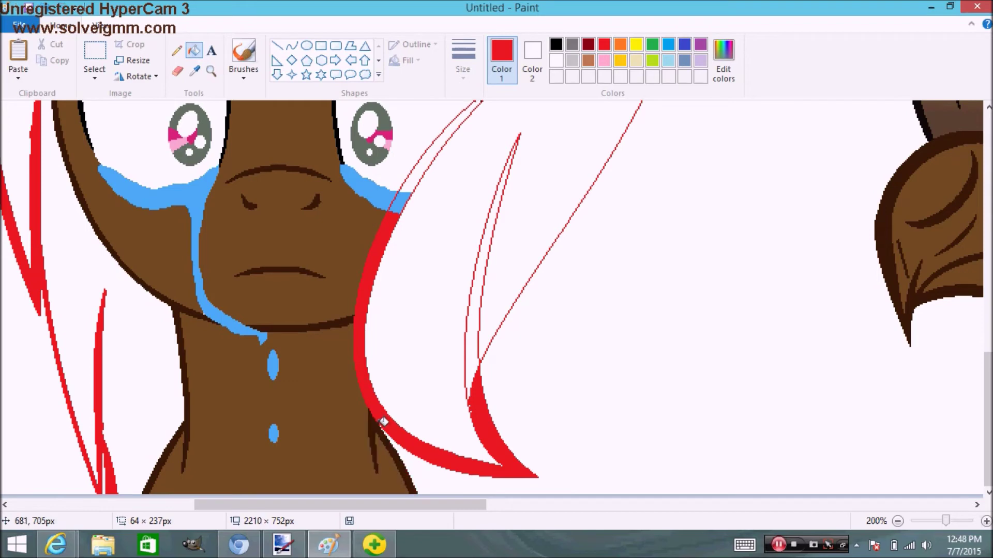
click(481, 389)
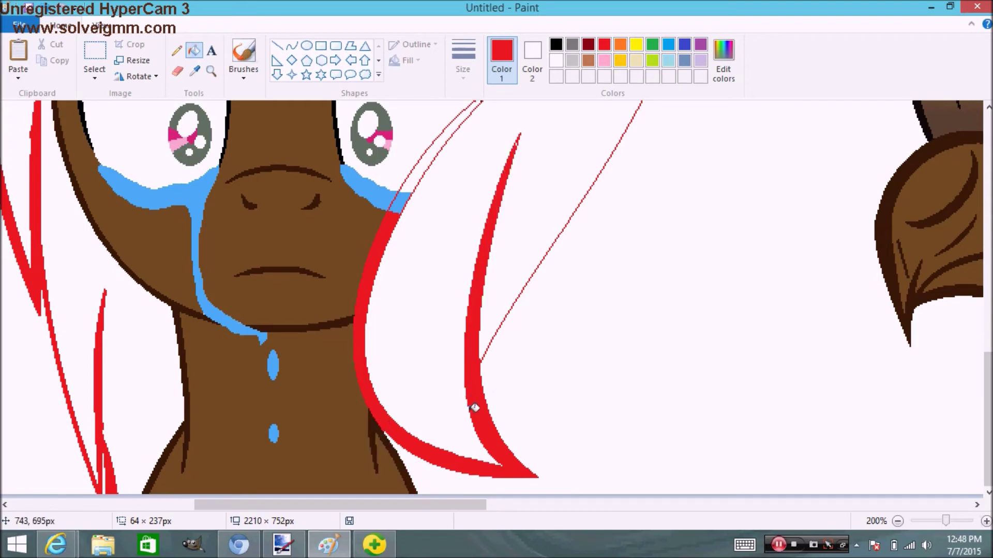
scroll(511, 263, up, 2)
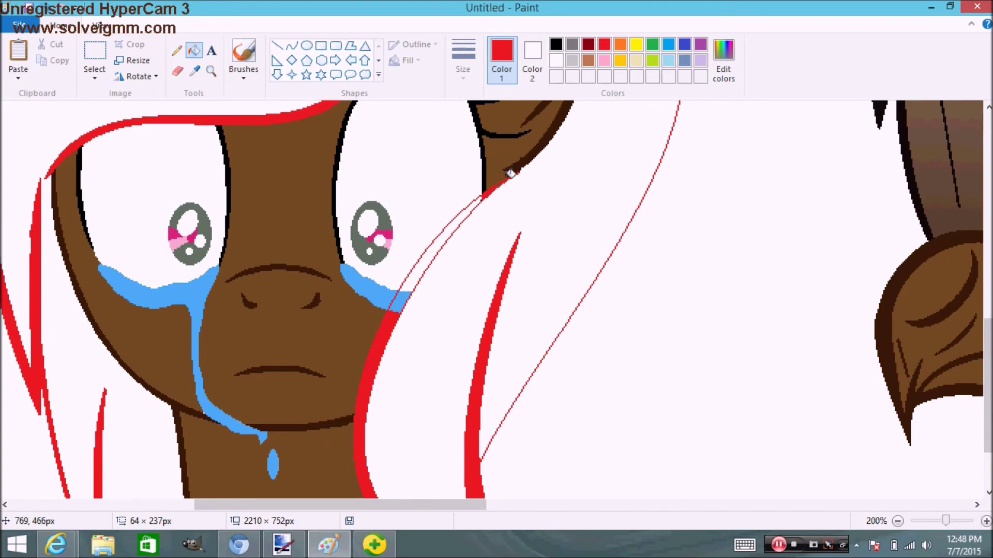
click(482, 197)
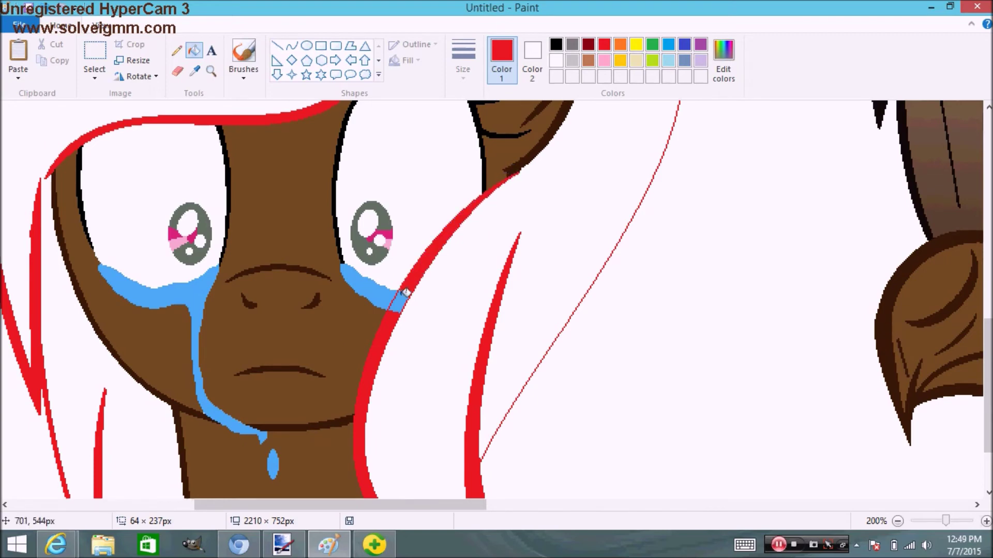
Draw a second red curve about 384 px tall outside the cheek-side lock's outer edge, from its strand to the ear.
scroll(388, 313, down, 2)
click(291, 48)
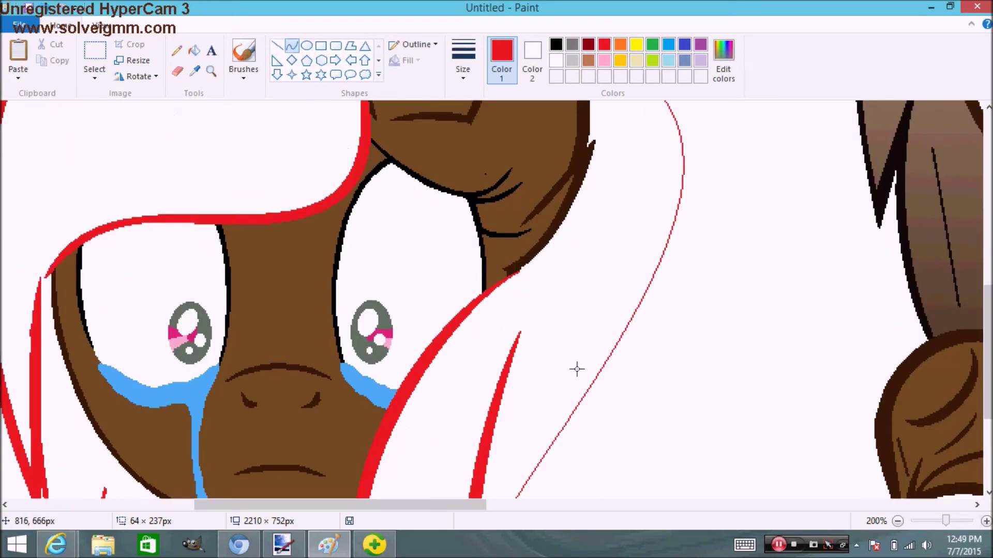
drag(480, 362, 563, 124)
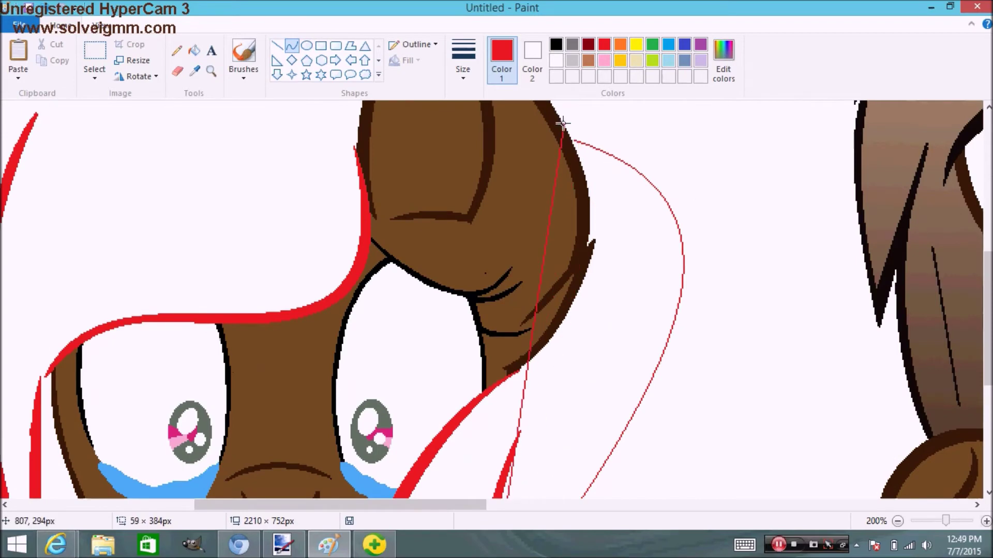
scroll(558, 139, down, 3)
click(461, 343)
scroll(465, 339, up, 2)
drag(837, 233, 915, 120)
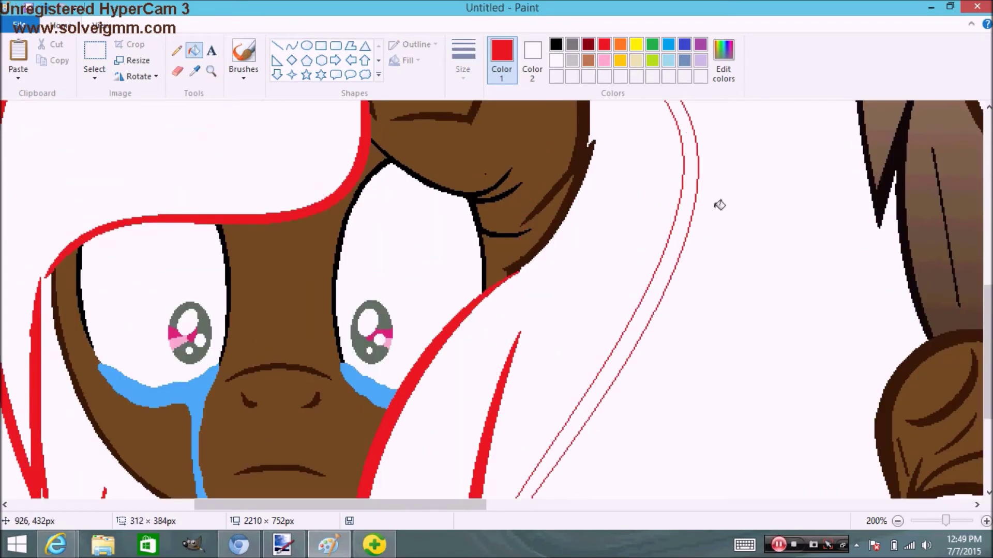
Fill the band along the cheek-side lock's outer edge with red.
scroll(616, 233, up, 4)
click(179, 55)
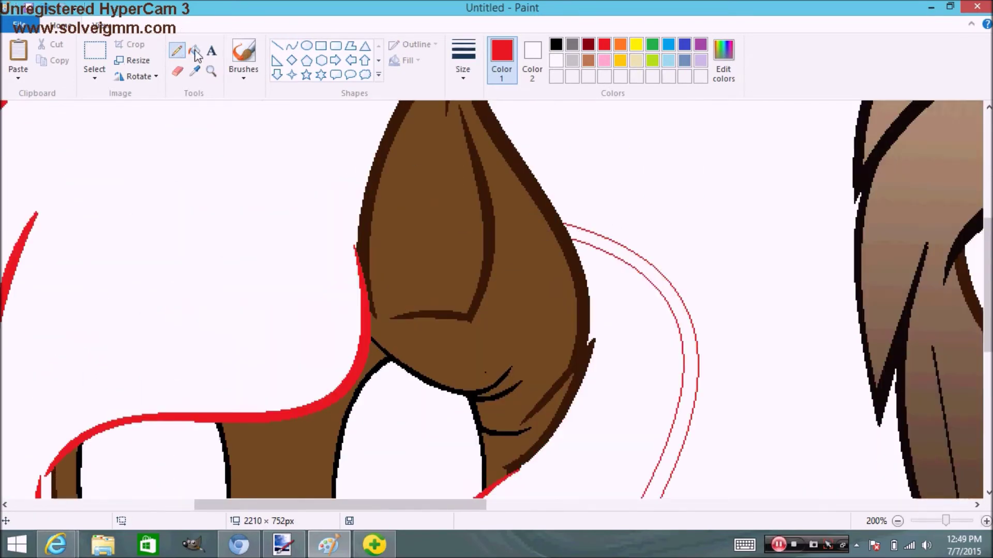
click(194, 50)
click(614, 253)
scroll(591, 315, down, 3)
scroll(591, 314, up, 3)
Sample the near-black mane outline colour from the reference pony.
click(902, 522)
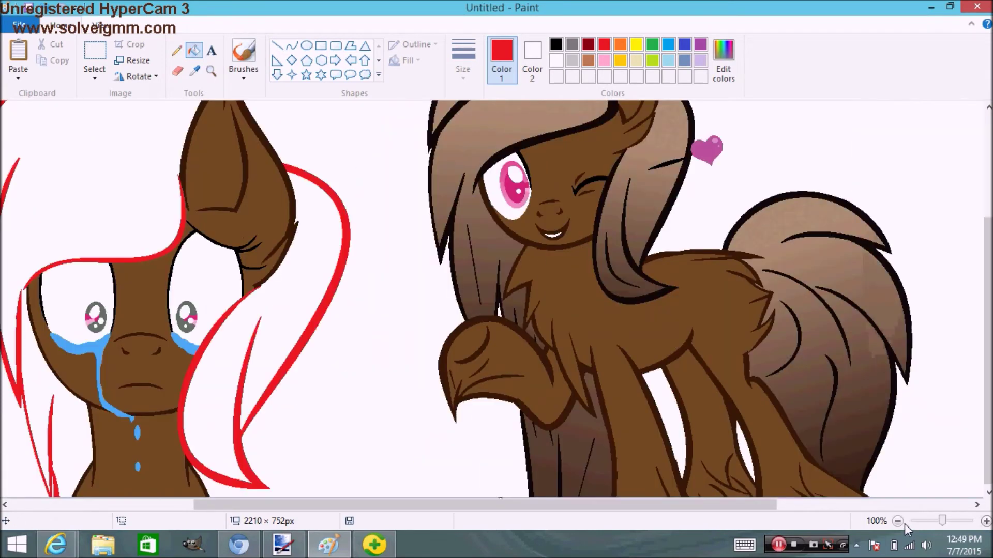
click(903, 522)
click(984, 524)
drag(321, 506, 450, 506)
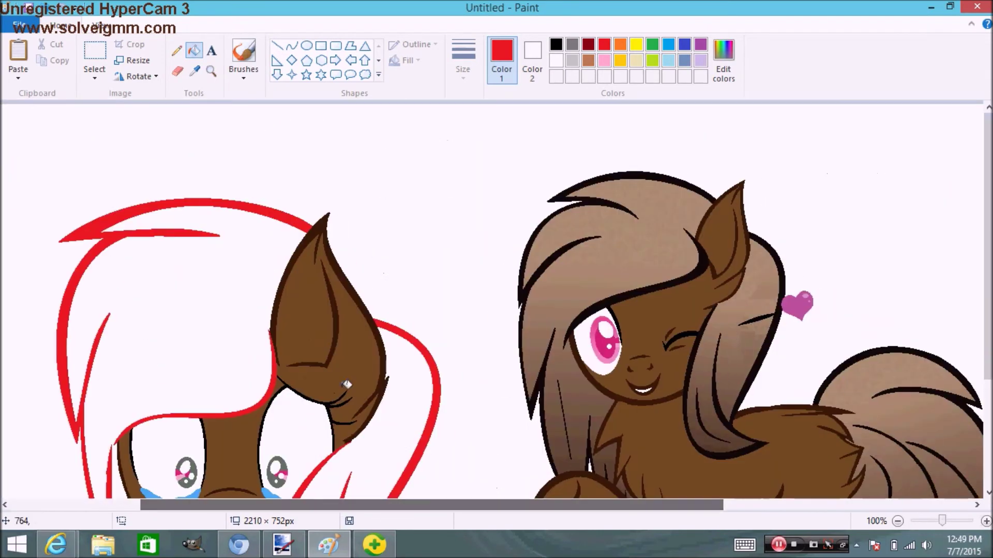
scroll(341, 380, down, 3)
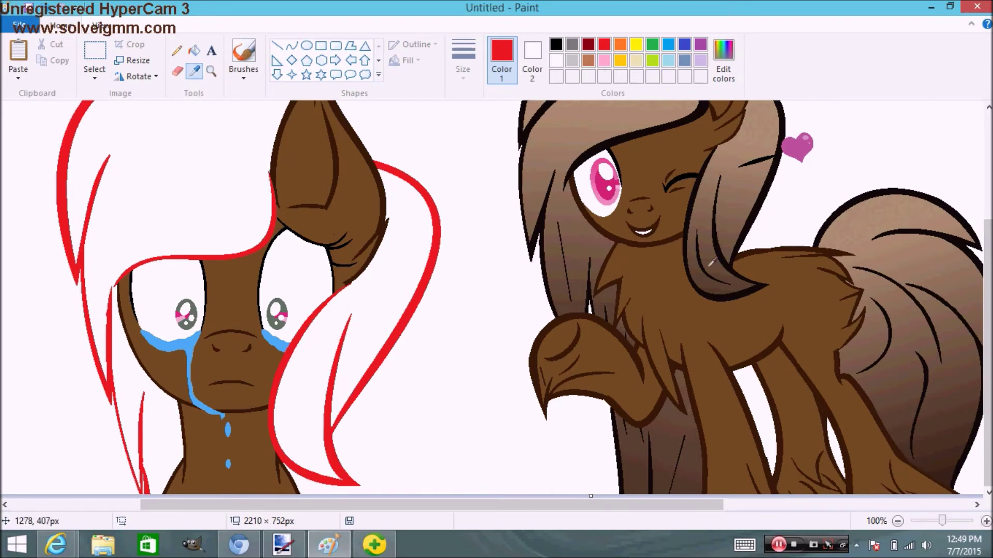
click(543, 222)
Recolour the crying pony's red mane outlines with the sampled near-black.
click(237, 252)
click(415, 176)
key(ctrl+z)
click(351, 461)
click(346, 475)
key(ctrl+z)
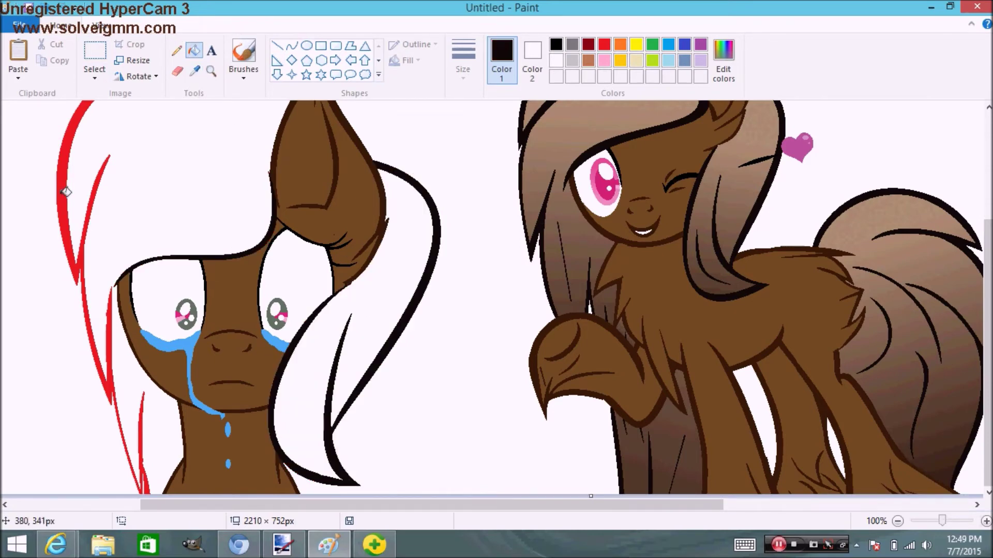
click(73, 188)
Sample the coat's brown and patch the stray dark speck below the ear with it.
scroll(124, 281, up, 3)
scroll(191, 332, down, 3)
click(986, 522)
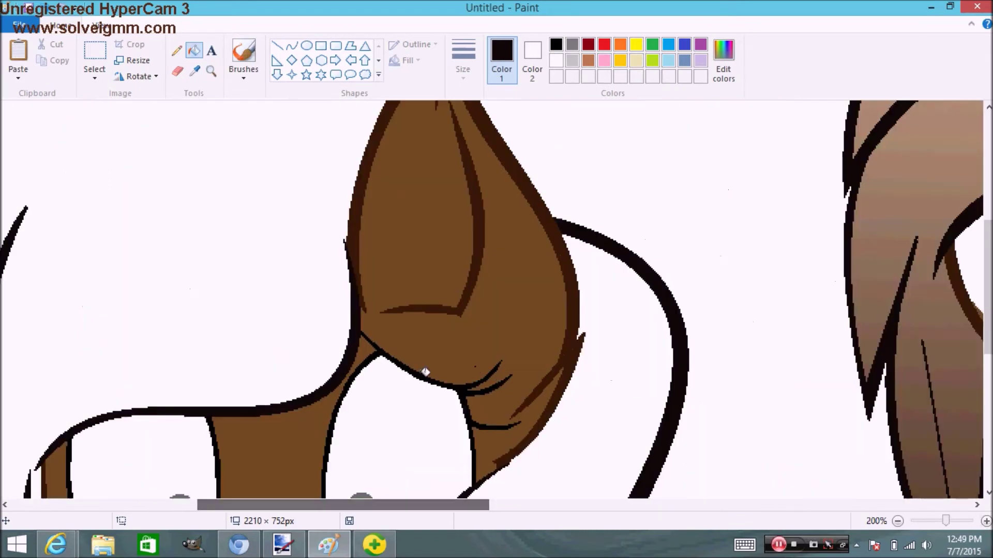
scroll(515, 382, down, 5)
scroll(494, 464, up, 5)
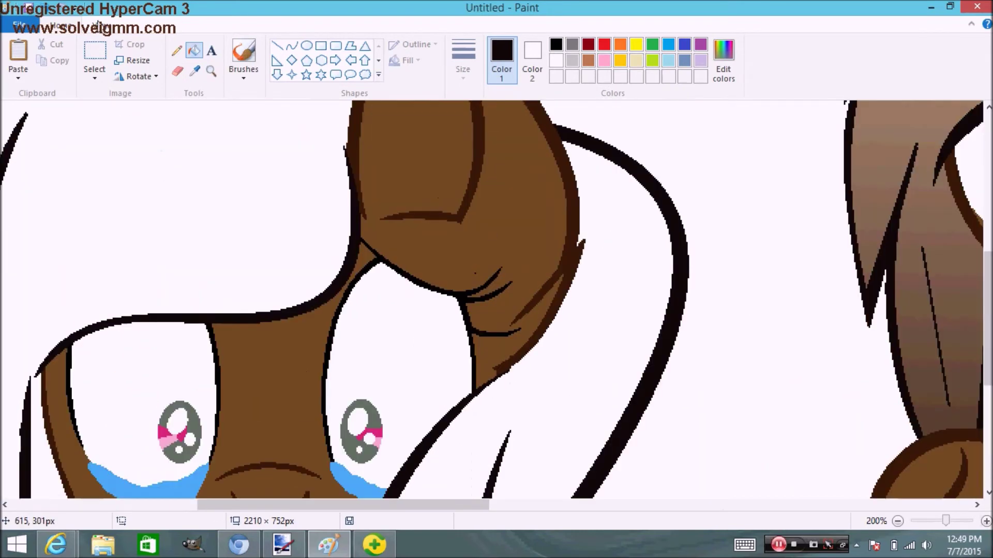
click(516, 246)
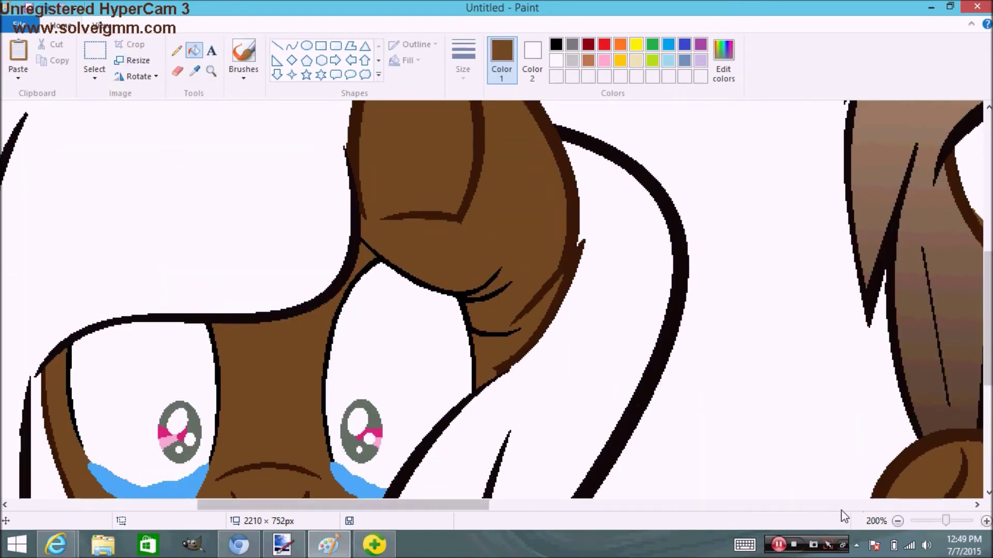
Sample the near-black outline colour again and draw two thin curves about 26 × 129 px inside the cheek-side lock.
click(897, 521)
click(196, 72)
click(310, 177)
click(292, 46)
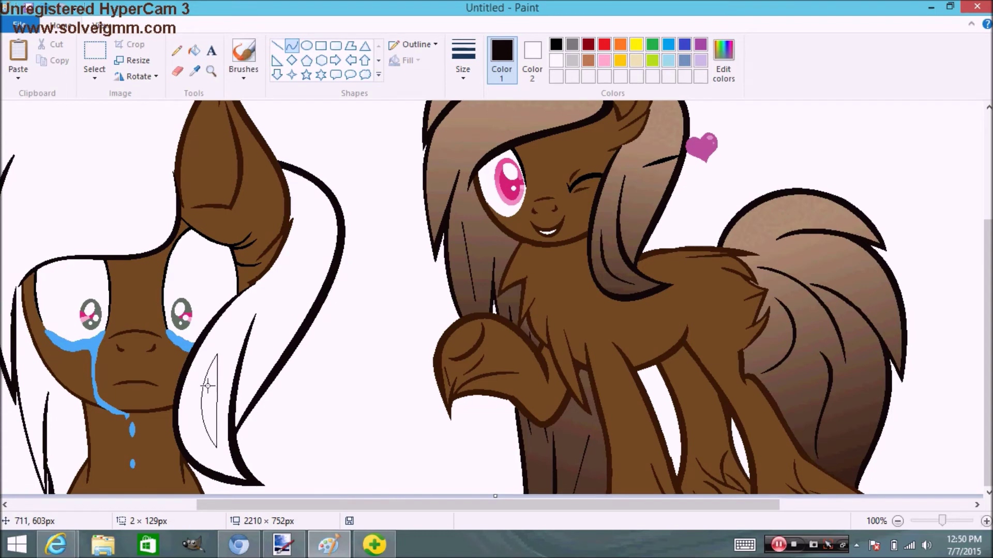
Fill the new strand inside the cheek-side lock with near-black.
click(194, 50)
click(204, 402)
key(ctrl+z)
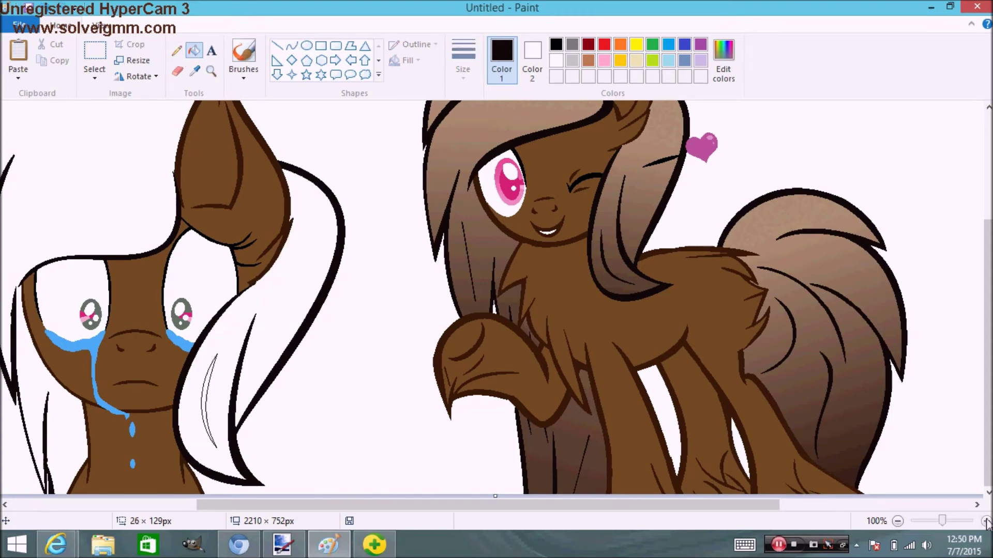
click(986, 521)
scroll(428, 380, down, 5)
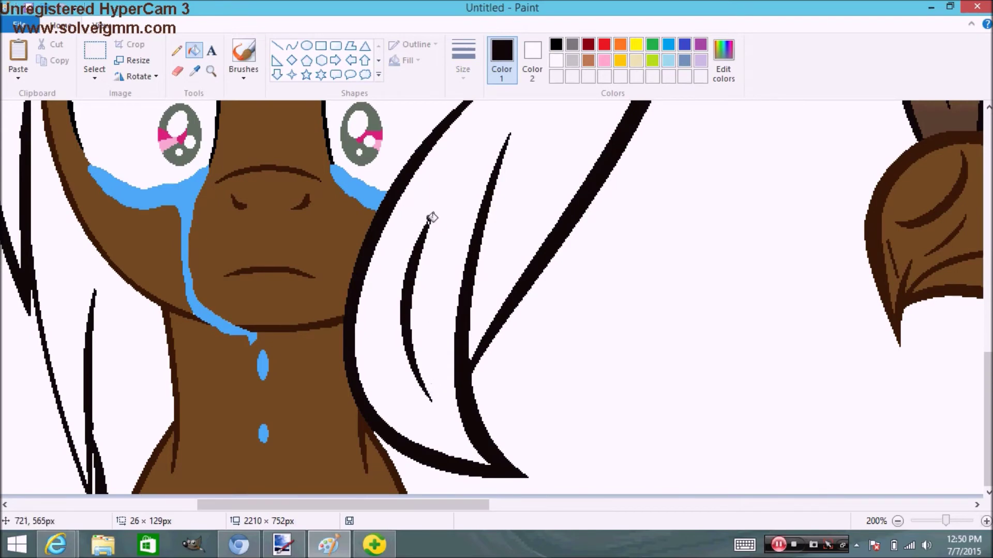
Draw two thin, slightly slanted near-black hair lines in the lower mane strands beside the neck, using the Line tool.
scroll(433, 215, up, 8)
click(897, 522)
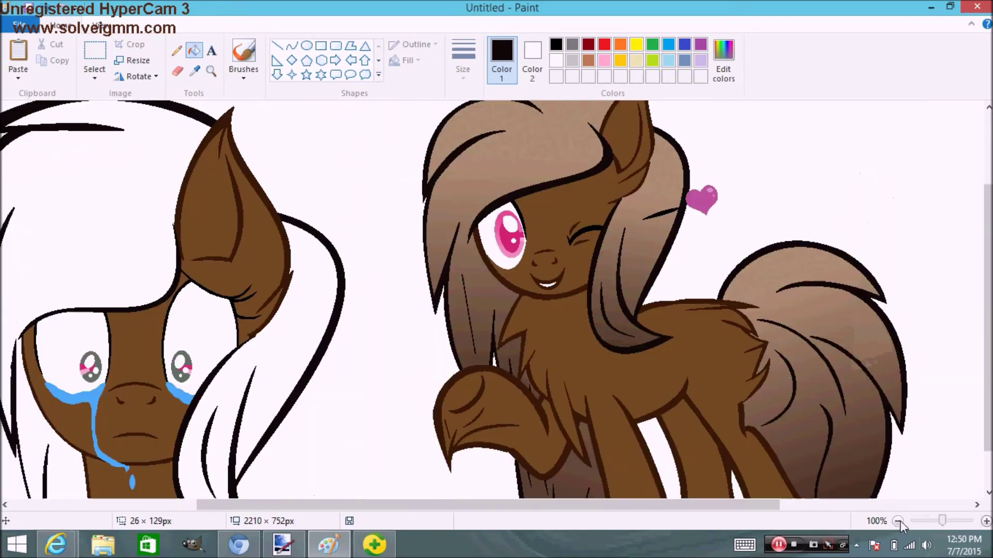
scroll(199, 245, up, 3)
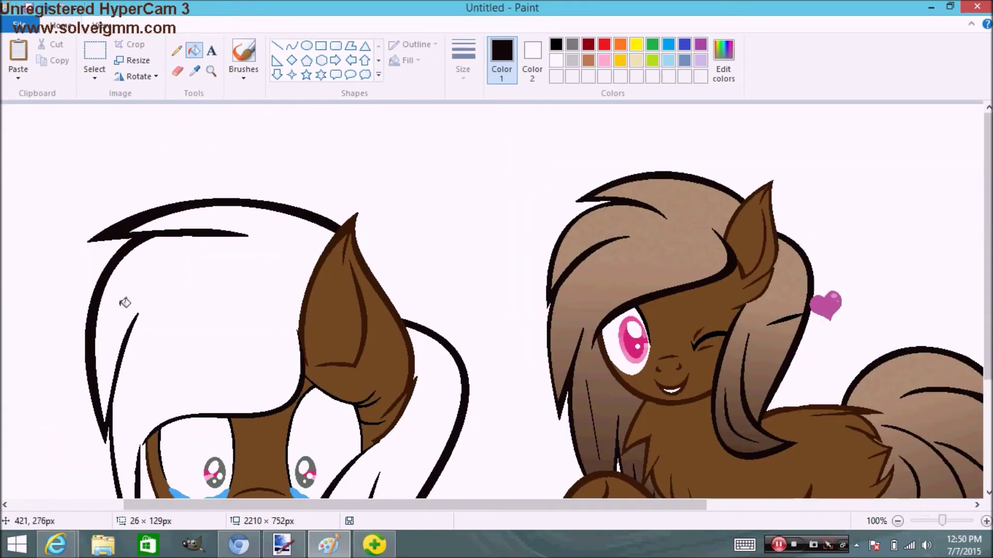
scroll(137, 340, down, 3)
click(277, 46)
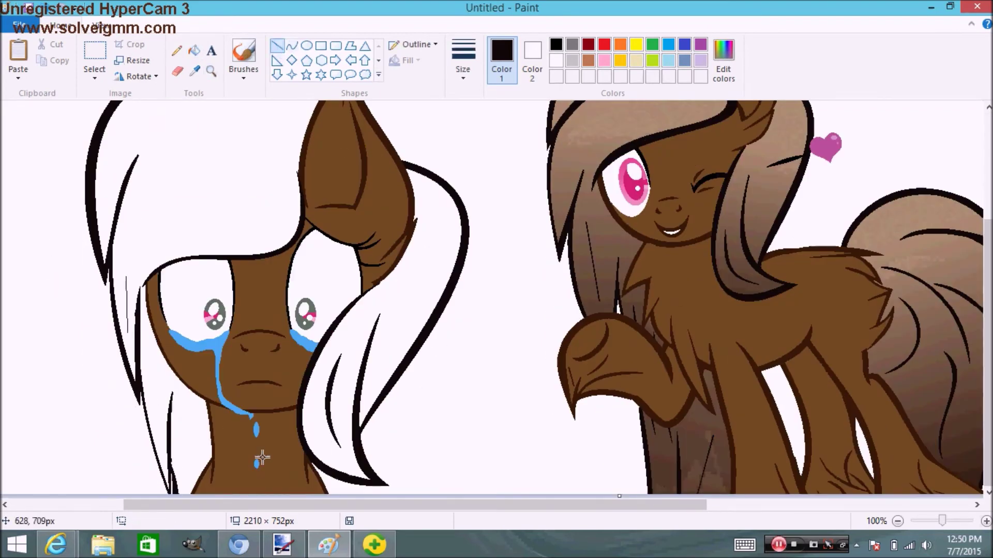
scroll(653, 197, up, 3)
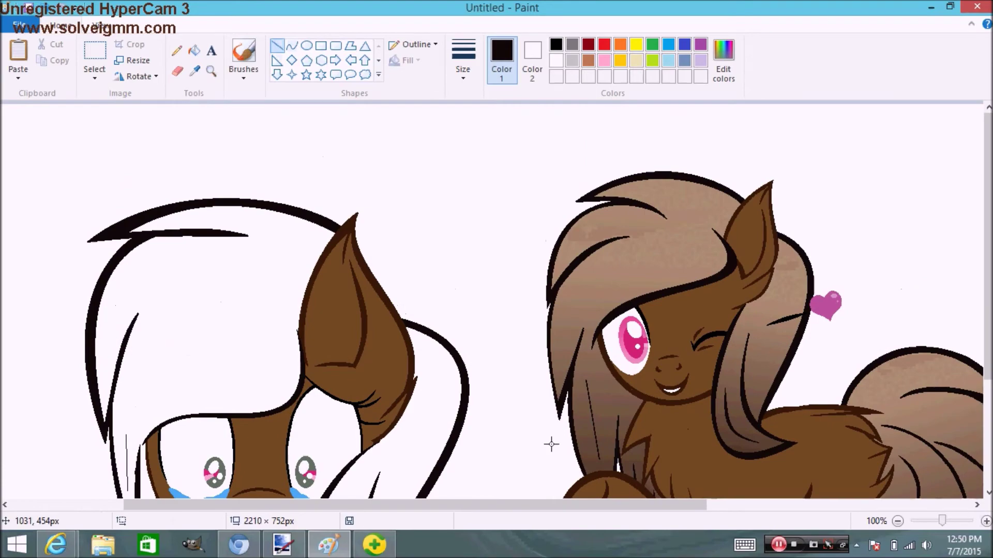
scroll(204, 171, down, 1)
scroll(107, 341, down, 2)
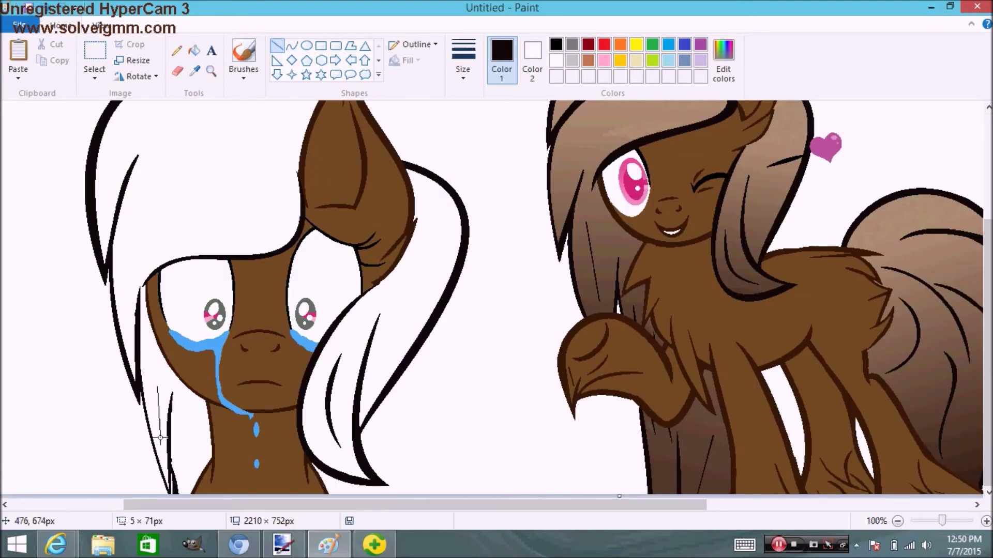
scroll(652, 159, up, 2)
scroll(291, 190, down, 2)
scroll(199, 160, up, 2)
scroll(133, 354, down, 2)
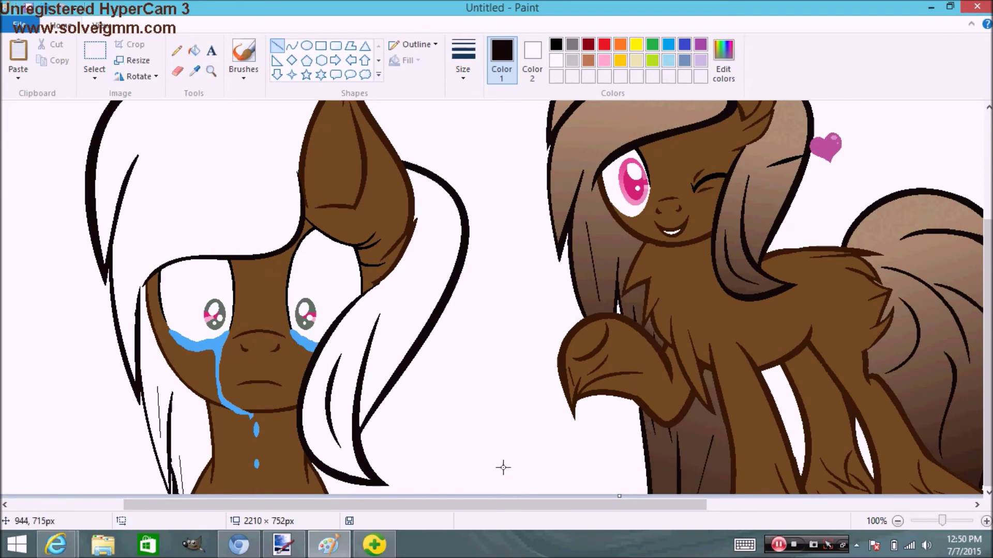
Restart the song video in the browser and return to Paint.
mouse_move(56, 544)
click(93, 482)
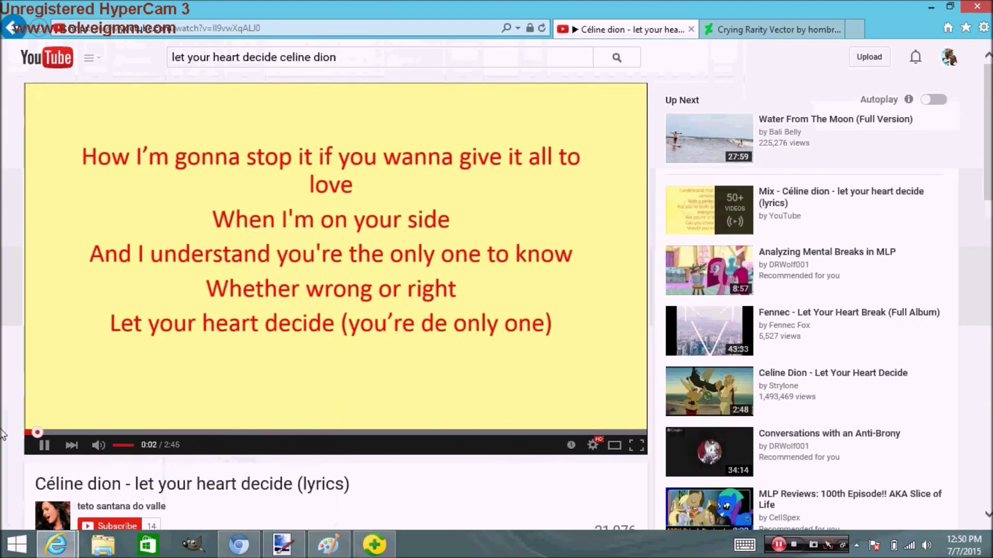
click(329, 544)
Rework the lower hair line beside the neck as a near-black line about 7 × 57 px reaching the canvas edge.
click(987, 521)
drag(347, 506, 359, 506)
scroll(343, 444, down, 5)
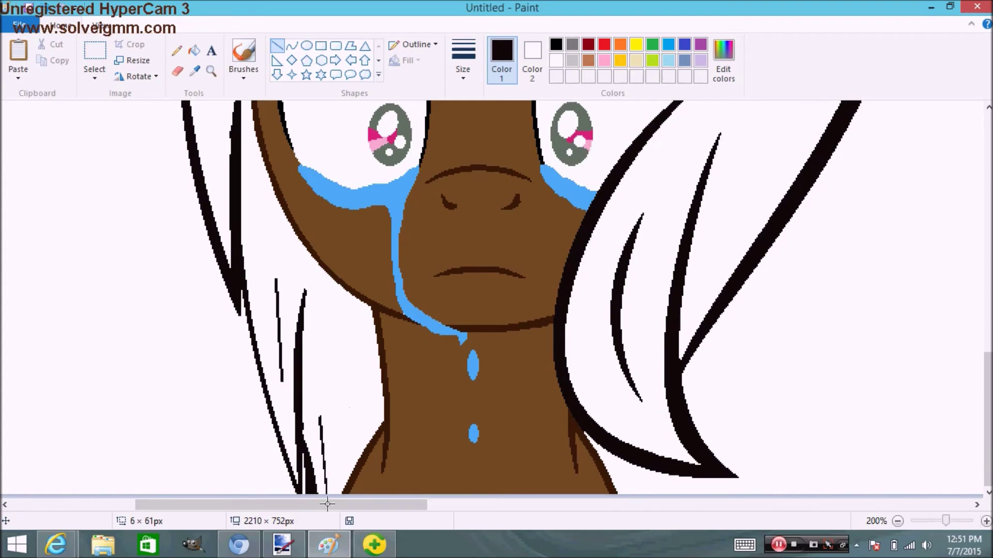
drag(321, 489, 327, 500)
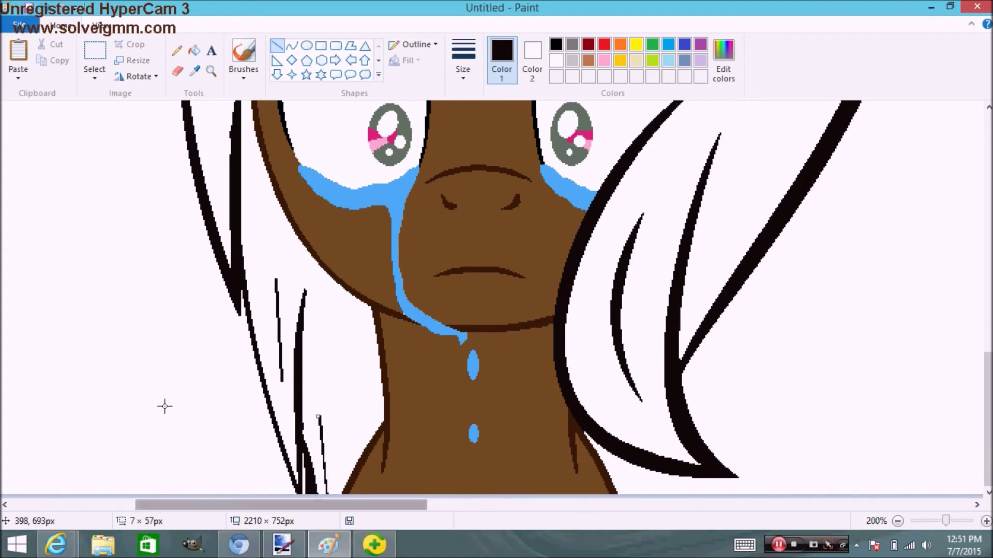
click(165, 406)
Cut the brown reference pony out of the canvas and move the crying pony into the canvas's upper-left corner.
scroll(168, 406, up, 5)
click(898, 521)
click(898, 522)
click(95, 51)
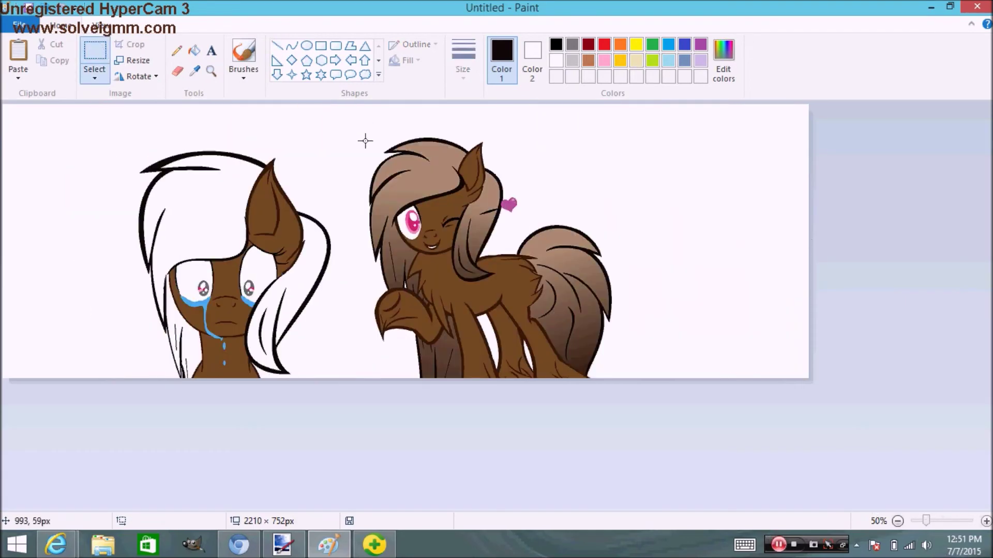
click(52, 44)
drag(85, 131, 344, 379)
drag(186, 238, 86, 219)
Shrink the canvas to 560 × 632 px so that it closely frames the crying pony.
drag(404, 379, 394, 332)
key(ctrl+z)
drag(406, 380, 403, 337)
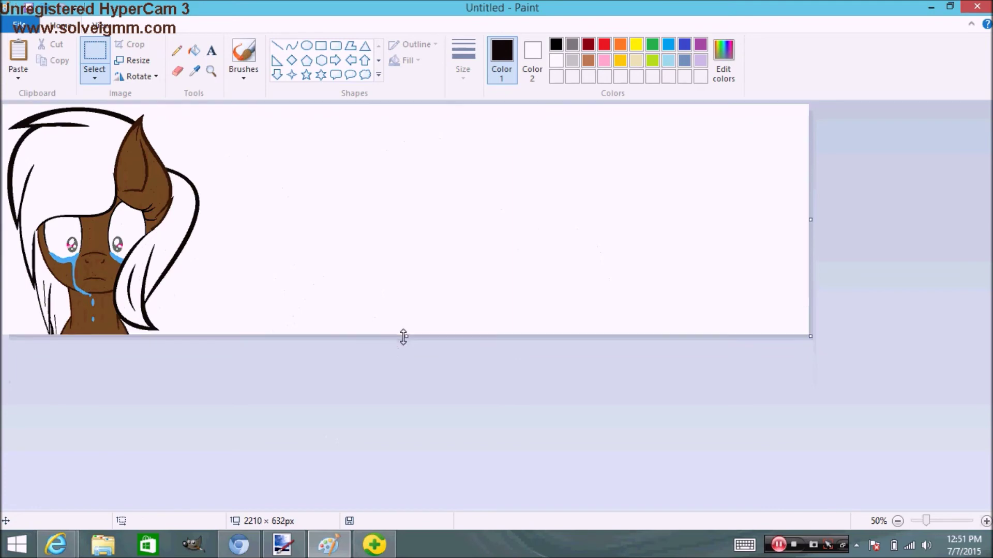
click(986, 521)
click(897, 521)
drag(810, 221, 209, 219)
Save the picture on the Desktop as a PNG named Untitled.
click(19, 25)
click(39, 111)
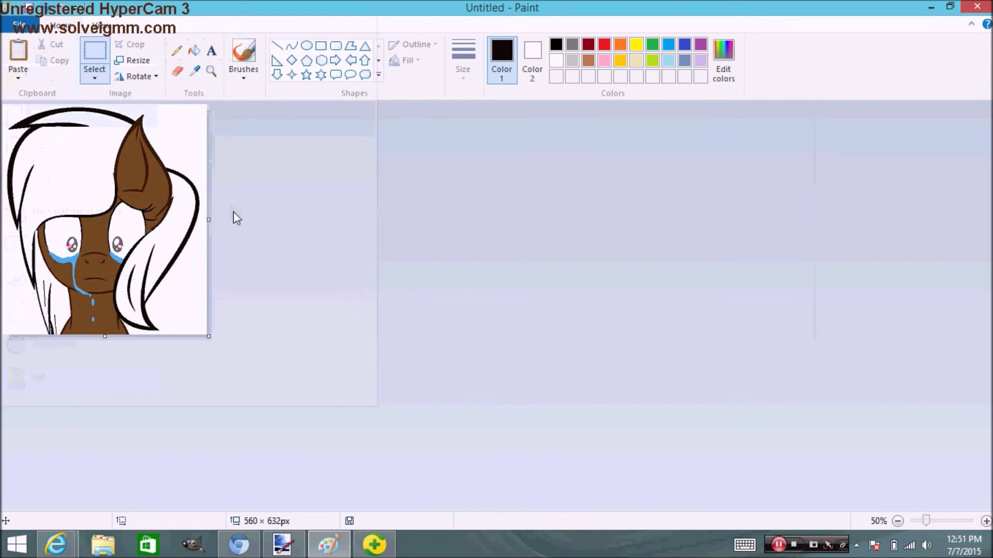
key(ctrl+s)
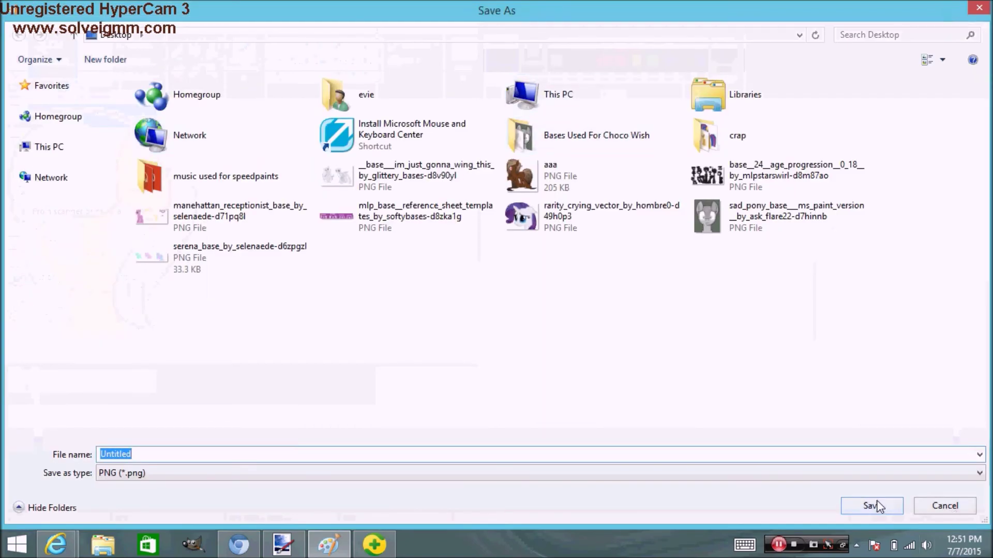
click(877, 502)
Switch to paint.net and open the Untitled picture from the desktop.
click(924, 6)
click(921, 8)
click(579, 311)
click(506, 308)
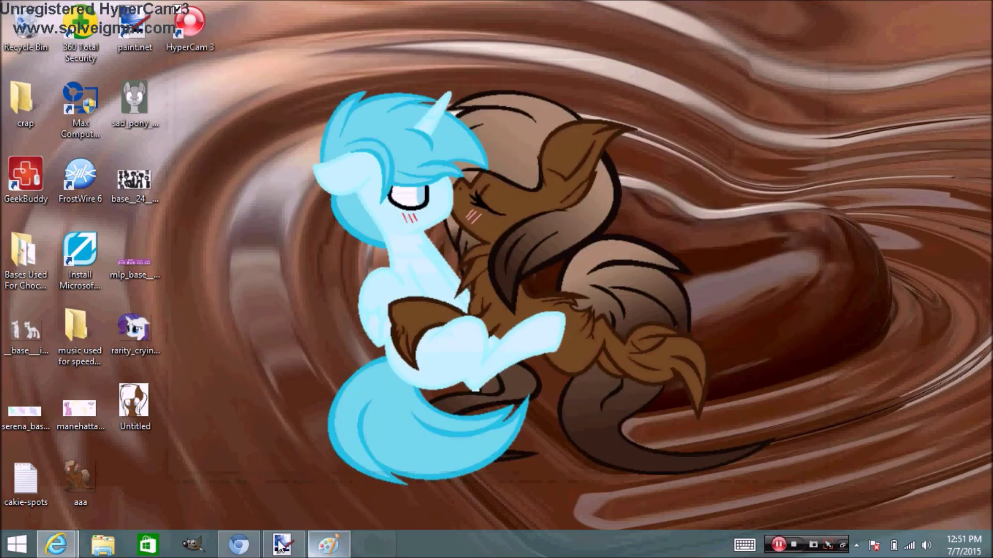
click(279, 544)
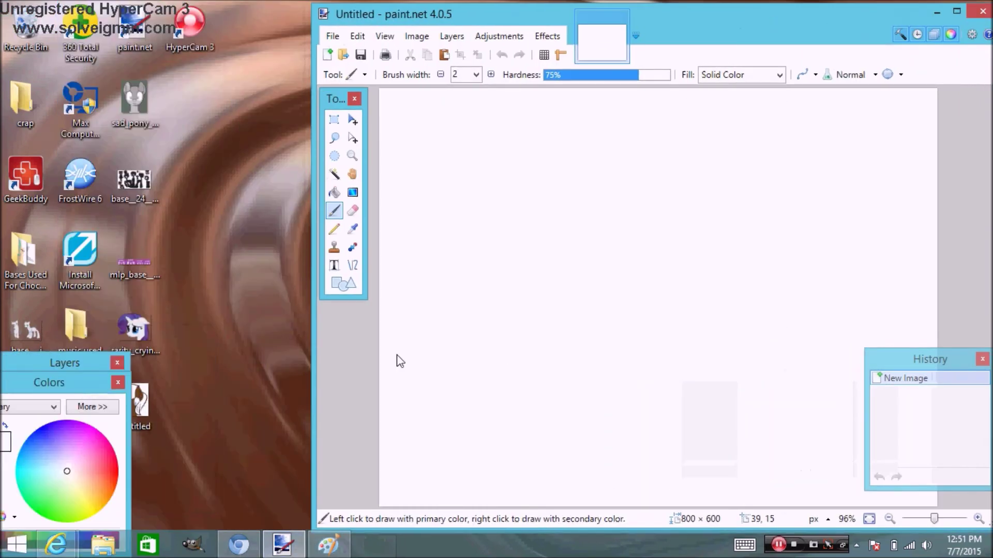
drag(397, 354, 500, 338)
click(553, 286)
Open the aaa reference picture from the desktop in paint.net, moving the floating Layers and Colors windows aside.
mouse_move(92, 359)
mouse_down()
mouse_move(195, 325)
mouse_move(270, 406)
mouse_up()
drag(71, 391, 195, 543)
drag(89, 470, 541, 335)
click(606, 288)
drag(693, 22, 433, 19)
Pick the mane's light brown from the reference pony as primary colour and its dark brown as secondary colour.
click(94, 225)
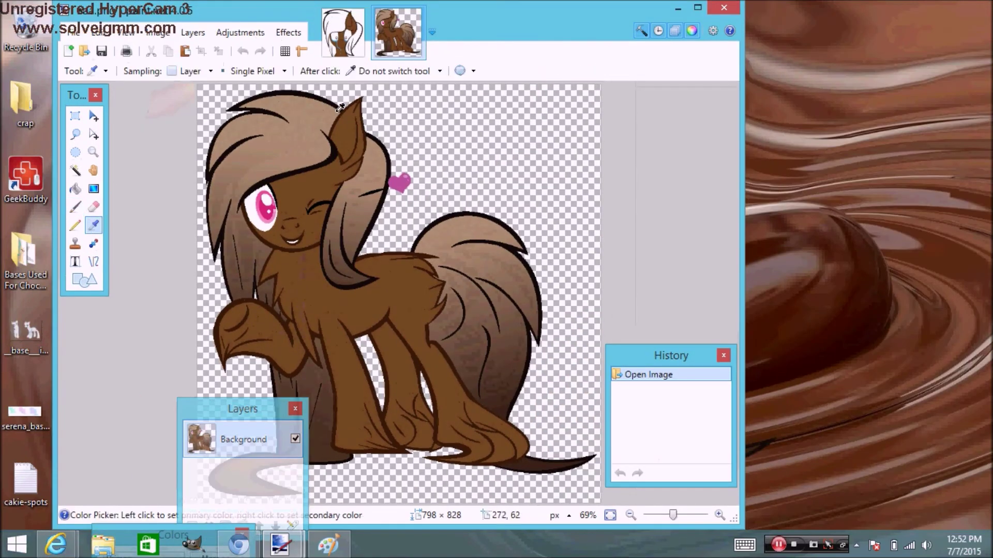
drag(234, 409, 117, 338)
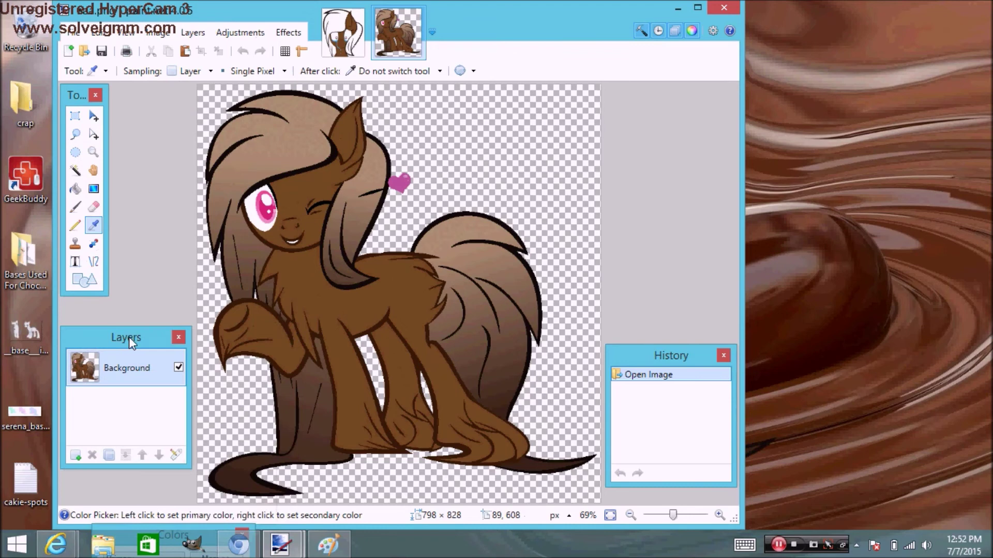
drag(238, 533, 123, 305)
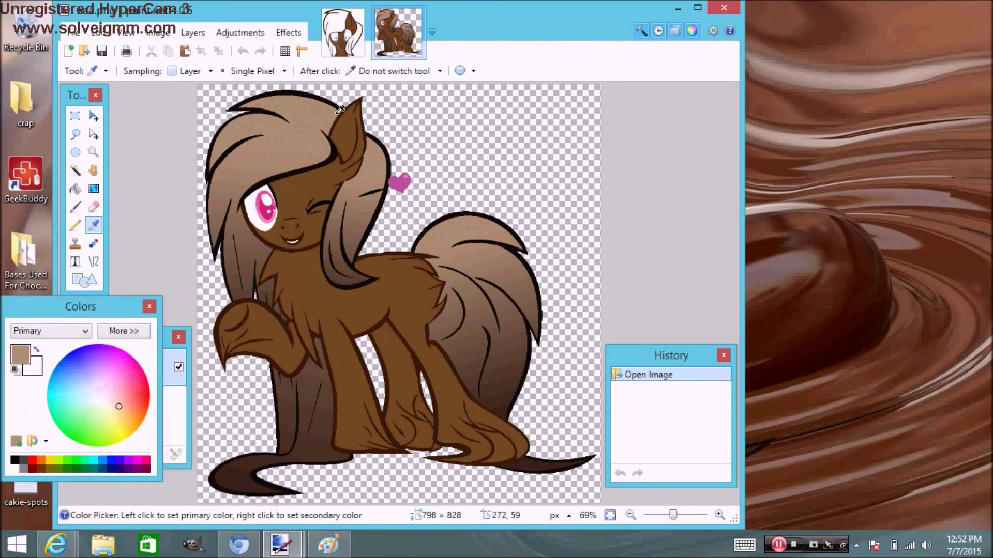
click(174, 355)
click(37, 352)
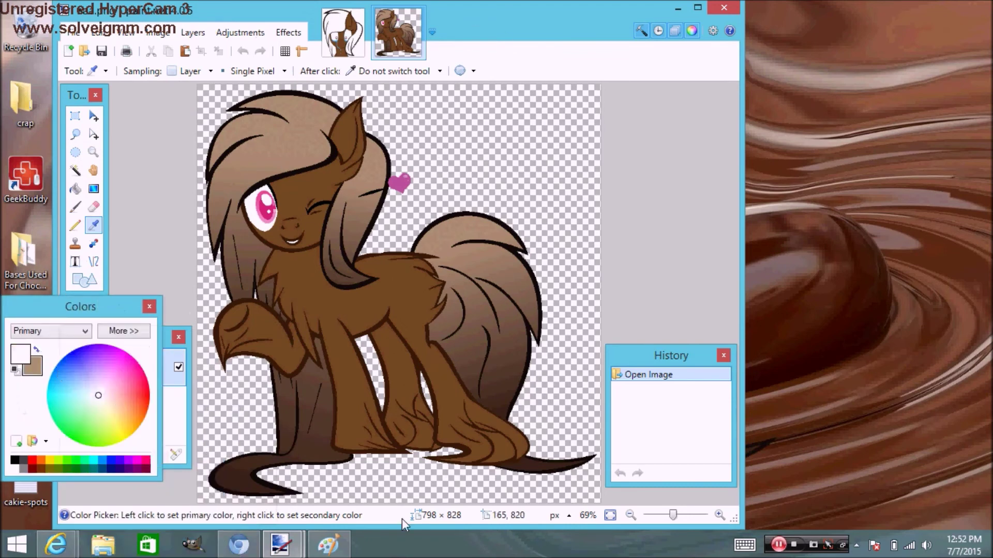
click(37, 351)
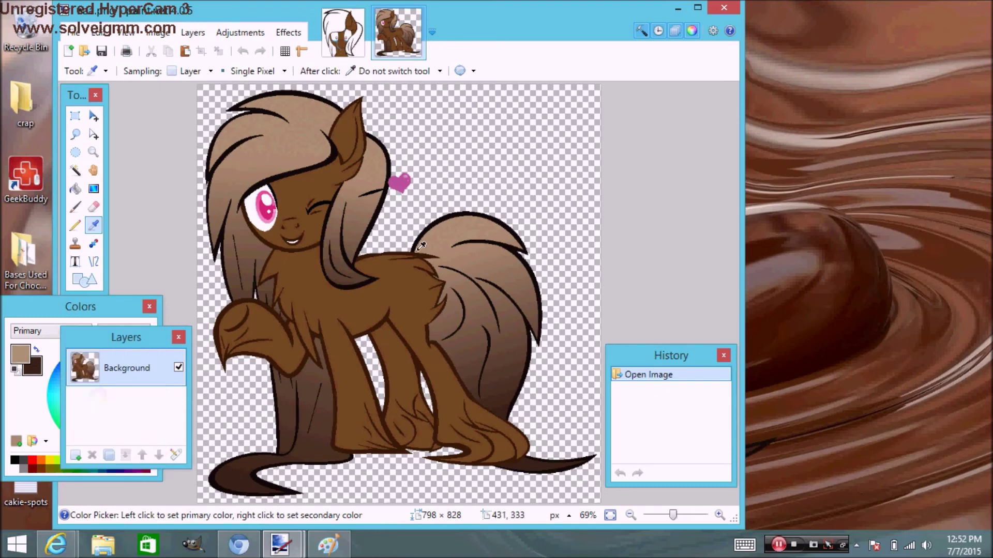
In the Untitled picture, select the white background around the pony with Magic Wand at 21% tolerance and cut it, including the small area by the lower strands.
key(ctrl+Tab)
click(75, 170)
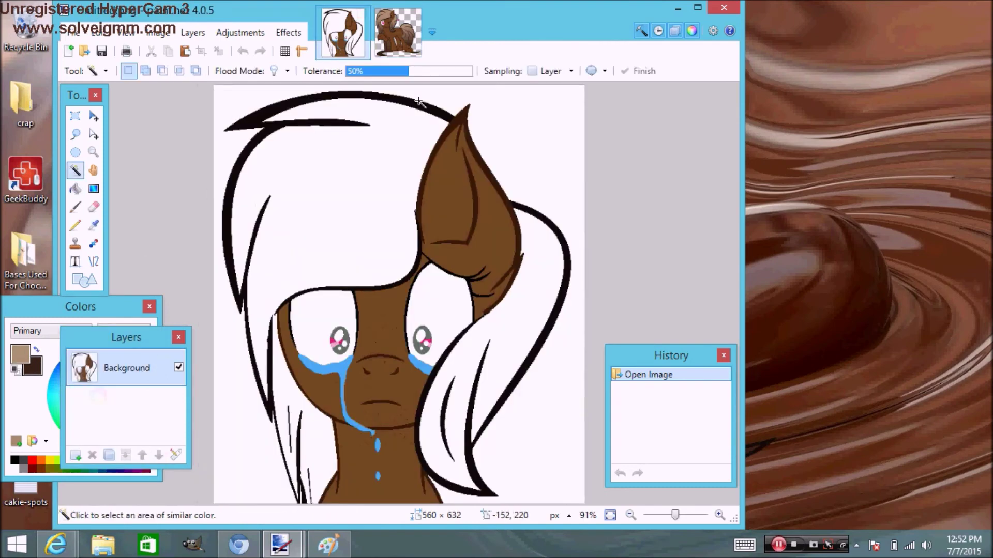
click(564, 167)
key(ctrl+x)
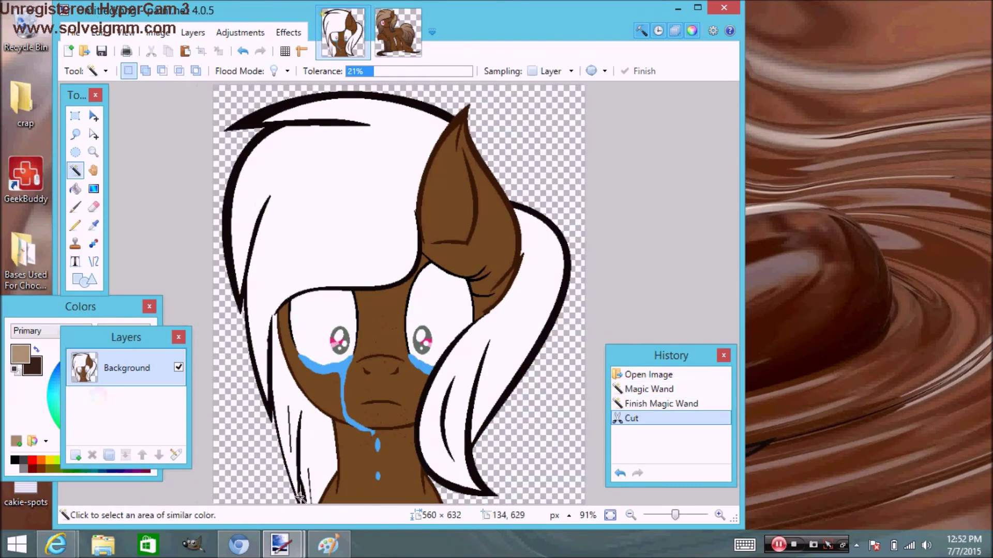
click(299, 497)
click(152, 55)
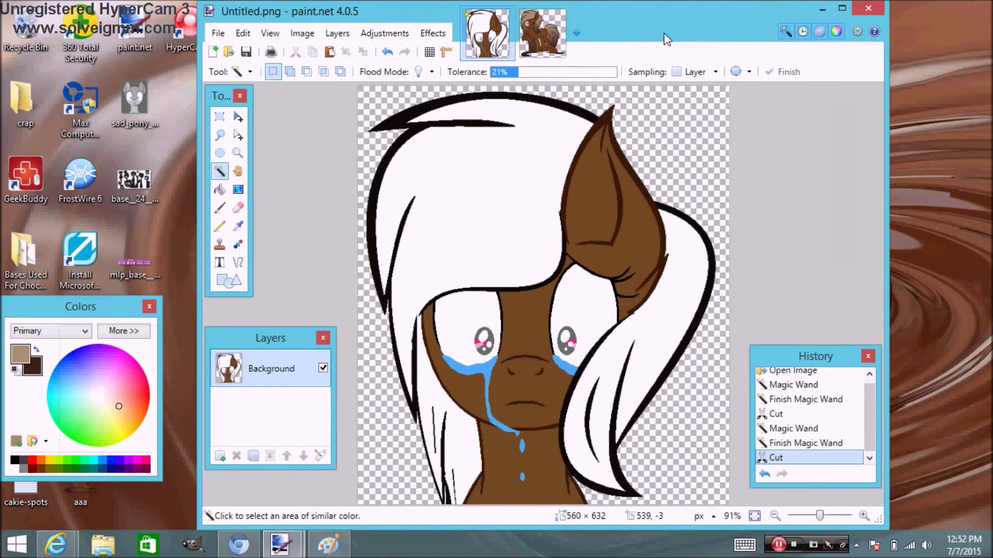
Switch to Paint and open the aaa reference picture in a smaller window.
click(324, 547)
click(949, 9)
mouse_move(62, 301)
mouse_down()
mouse_move(73, 456)
mouse_move(529, 250)
mouse_up()
click(829, 9)
drag(711, 359, 693, 533)
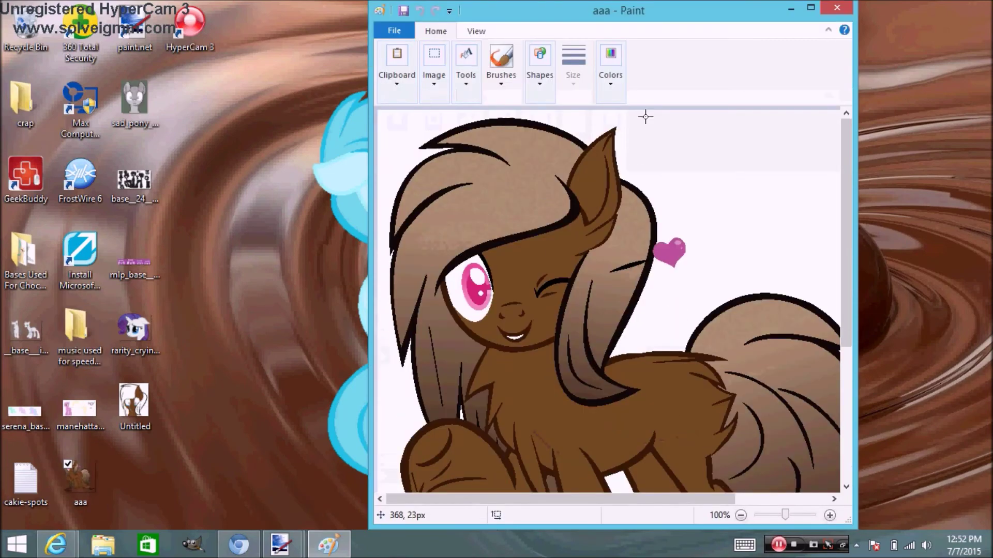
Arrange the Paint window with the aaa reference and the paint.net window side by side.
drag(656, 11, 291, 45)
drag(274, 324, 271, 494)
click(337, 545)
click(338, 545)
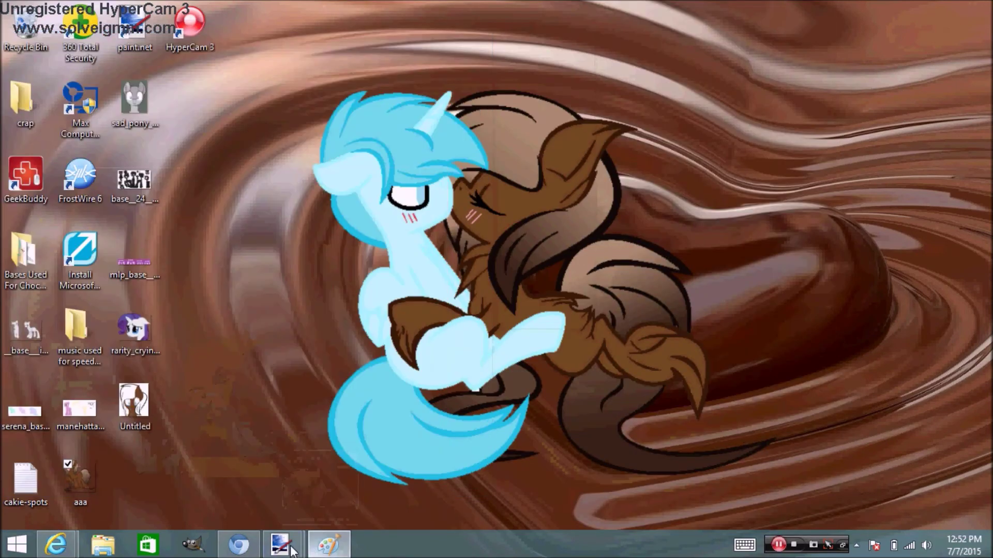
click(289, 546)
click(222, 475)
drag(702, 21, 791, 23)
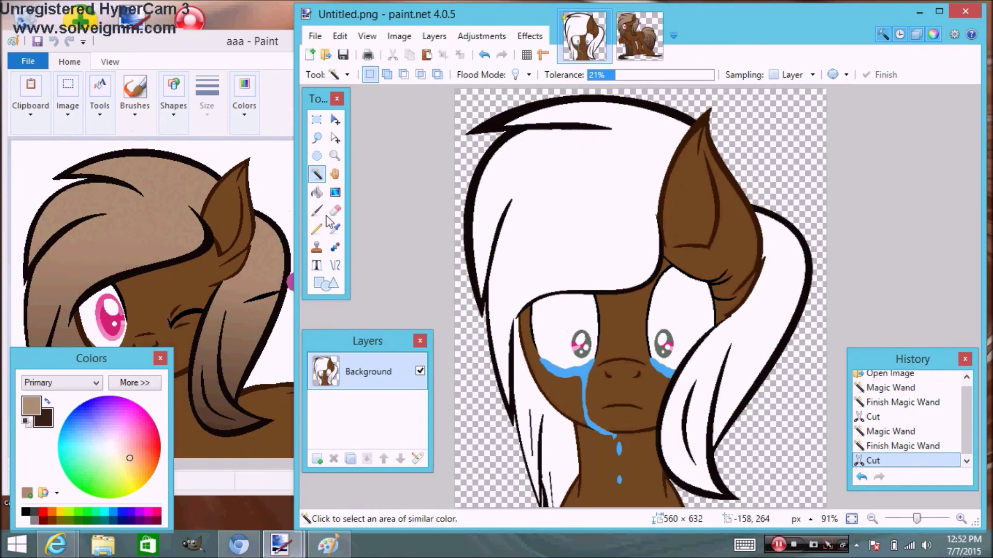
Select the main mane and its neck-side strands with Magic Wand and fill them with a linear gradient from light to dark brown.
click(561, 201)
key(g)
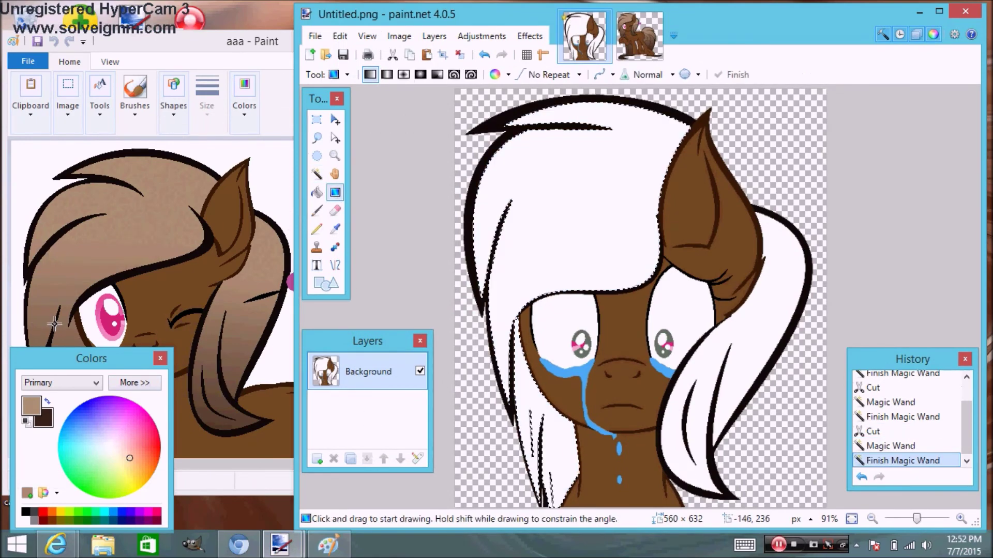
mouse_move(611, 169)
mouse_down()
mouse_move(510, 312)
mouse_move(498, 495)
mouse_move(509, 485)
mouse_up()
drag(237, 40, 246, 25)
drag(492, 172, 481, 273)
click(705, 10)
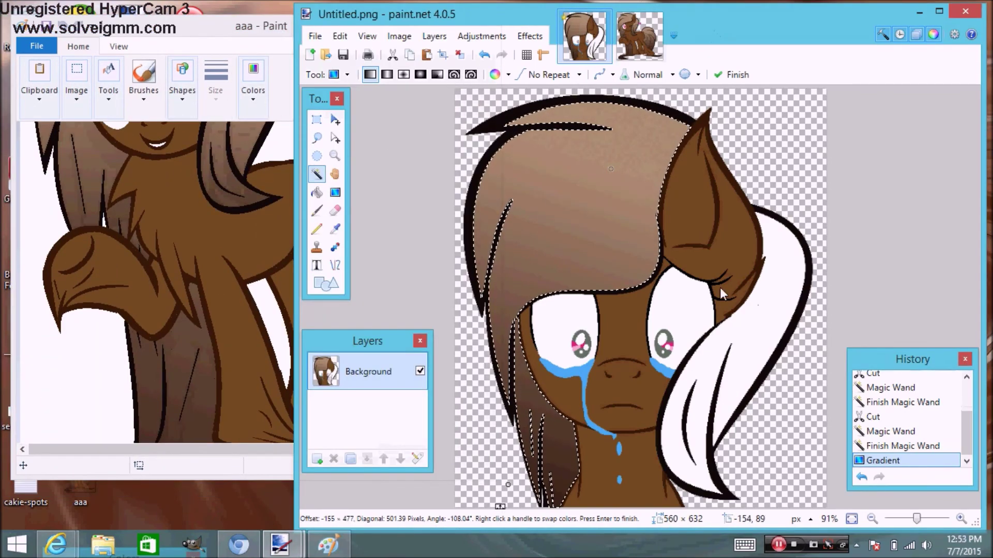
Fill the white side lock beside the cheek with the light-to-dark brown gradient, adjust the gradient's ends and clear the selection.
click(317, 173)
click(767, 337)
key(g)
drag(786, 263, 774, 239)
drag(717, 456, 711, 473)
click(317, 120)
click(434, 238)
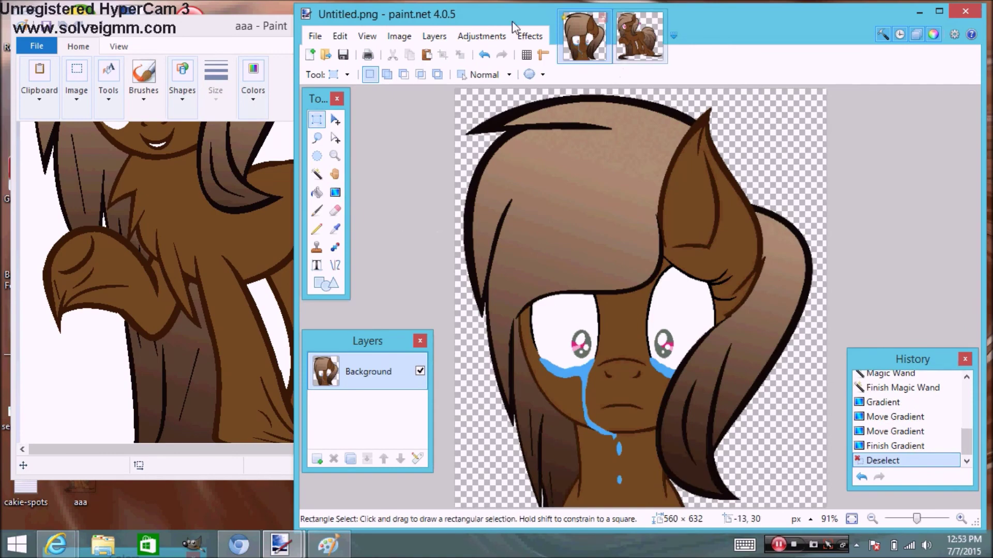
Close the aaa reference in Paint and look through the crap folder for another reference picture.
click(290, 38)
click(448, 23)
double_click(33, 114)
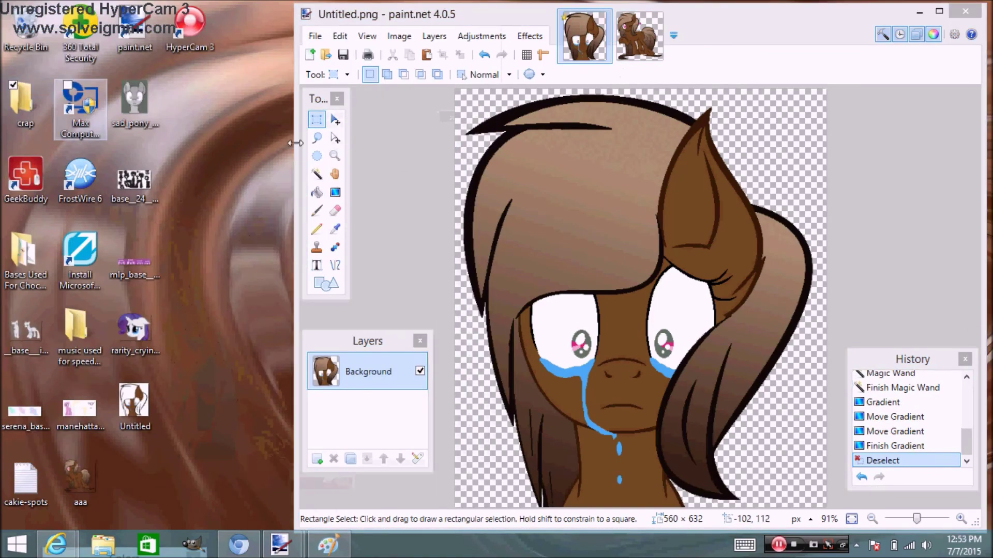
click(843, 51)
drag(930, 104, 923, 177)
drag(685, 94, 739, 207)
drag(925, 162, 926, 186)
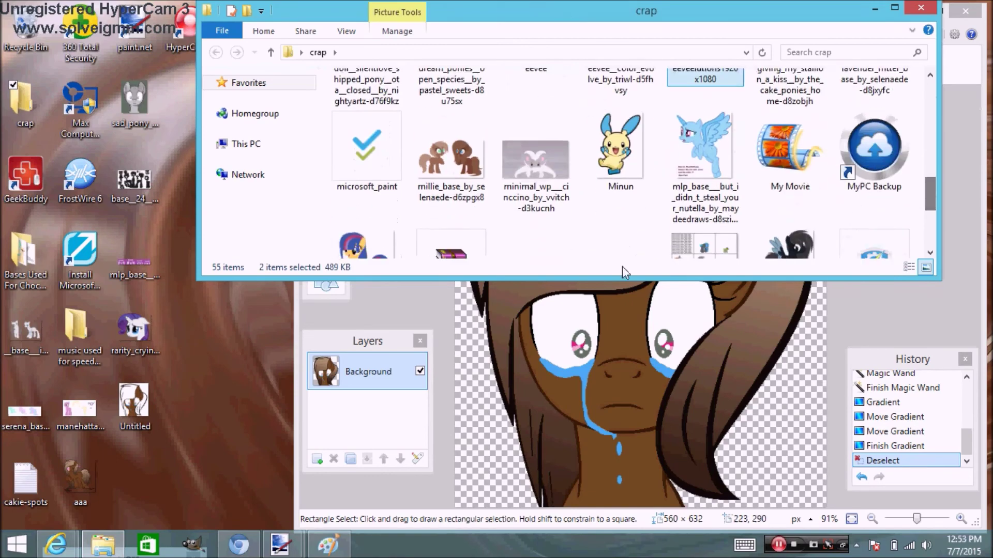
scroll(648, 223, down, 3)
Minimise the song video and open cursterms_by_dreadful_etiquette-d8we1ea.png from the crap folder in paint.net.
double_click(78, 473)
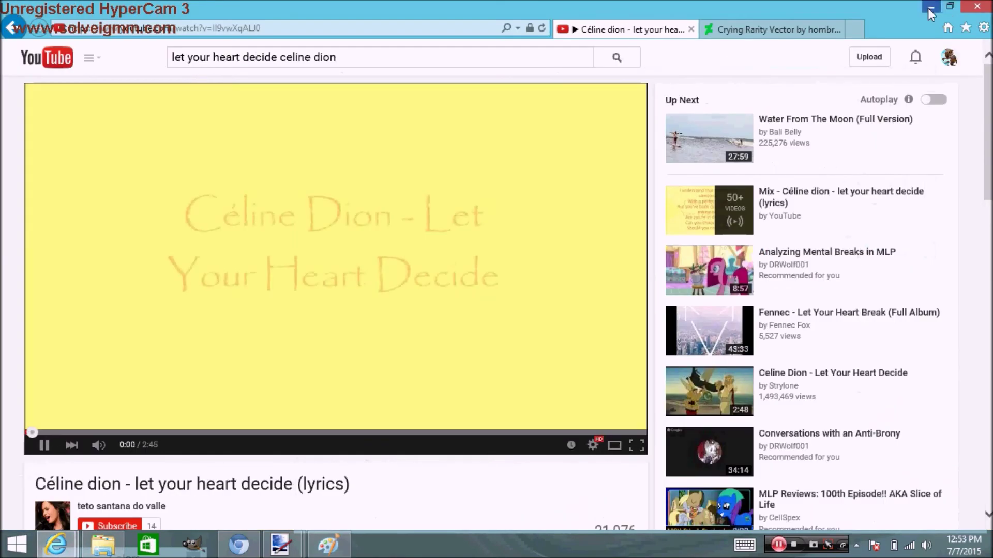
click(929, 8)
drag(930, 228, 932, 93)
mouse_move(706, 171)
mouse_down()
mouse_move(194, 384)
mouse_move(231, 334)
mouse_move(578, 340)
mouse_up()
click(561, 279)
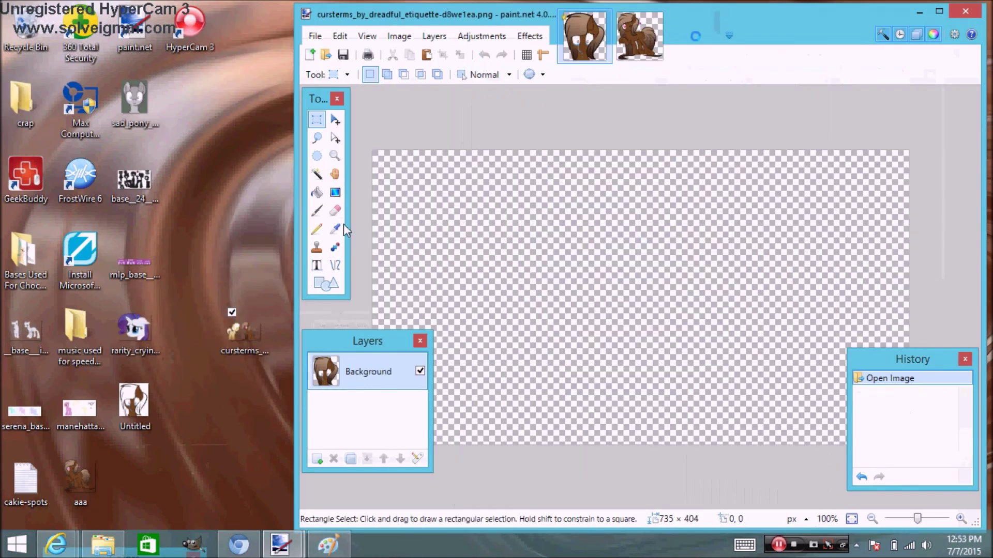
Activate the Color Picker for the cursterms picture and reposition the paint.net window.
key(k)
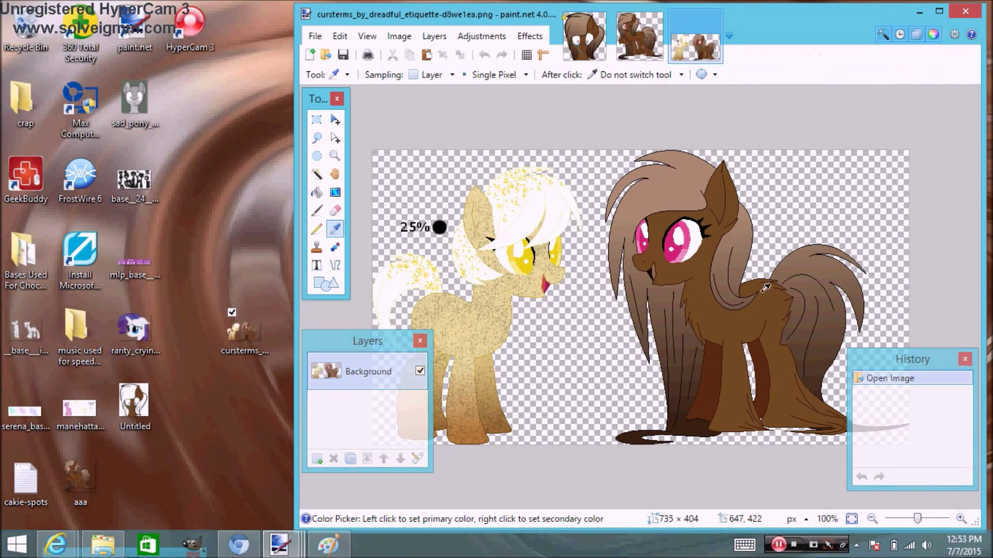
drag(814, 14, 709, 10)
click(210, 32)
click(231, 230)
right_click(148, 545)
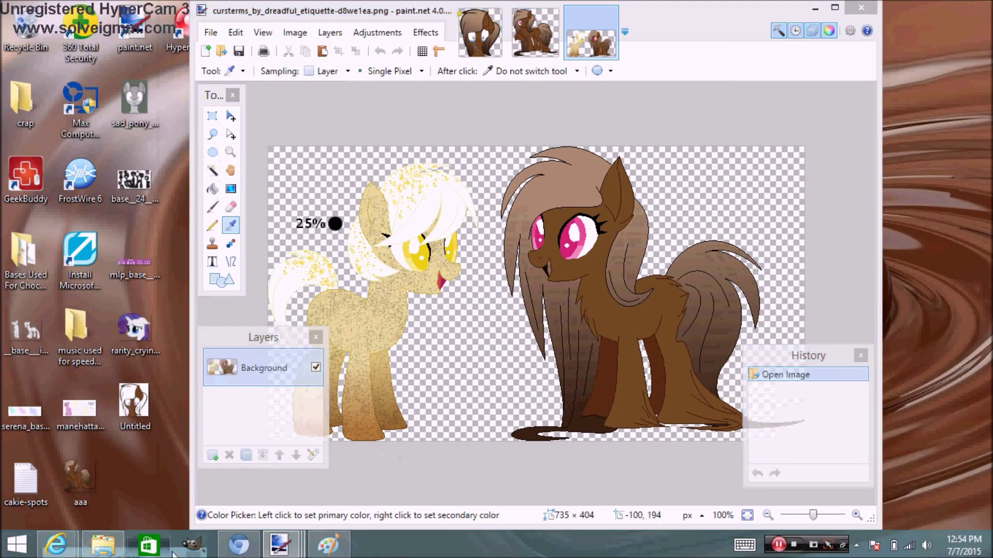
click(544, 97)
click(365, 33)
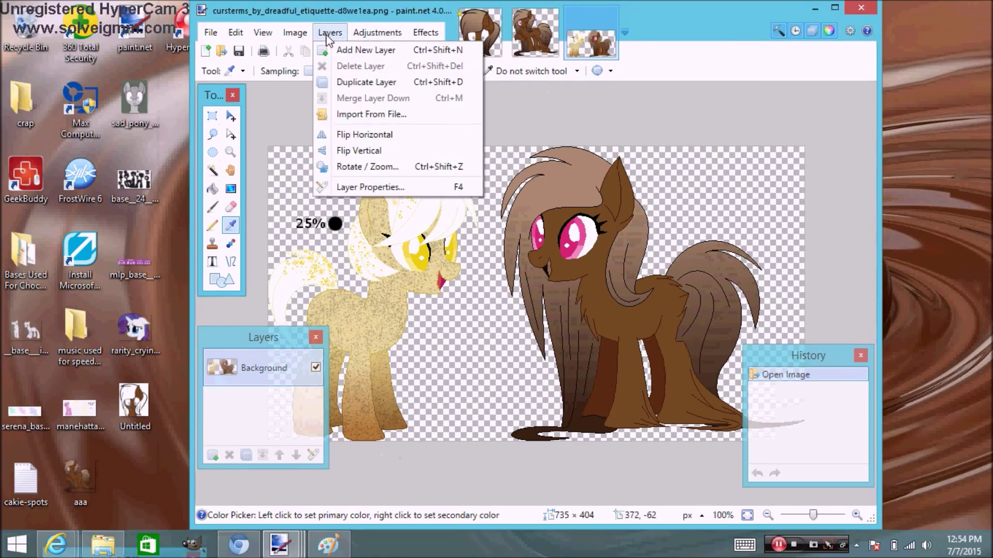
click(425, 32)
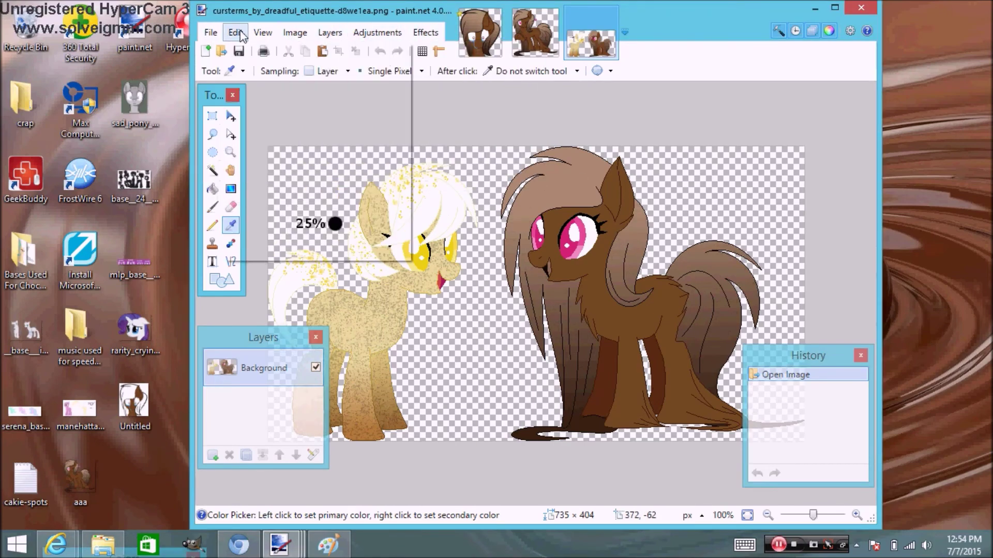
click(233, 32)
mouse_move(262, 34)
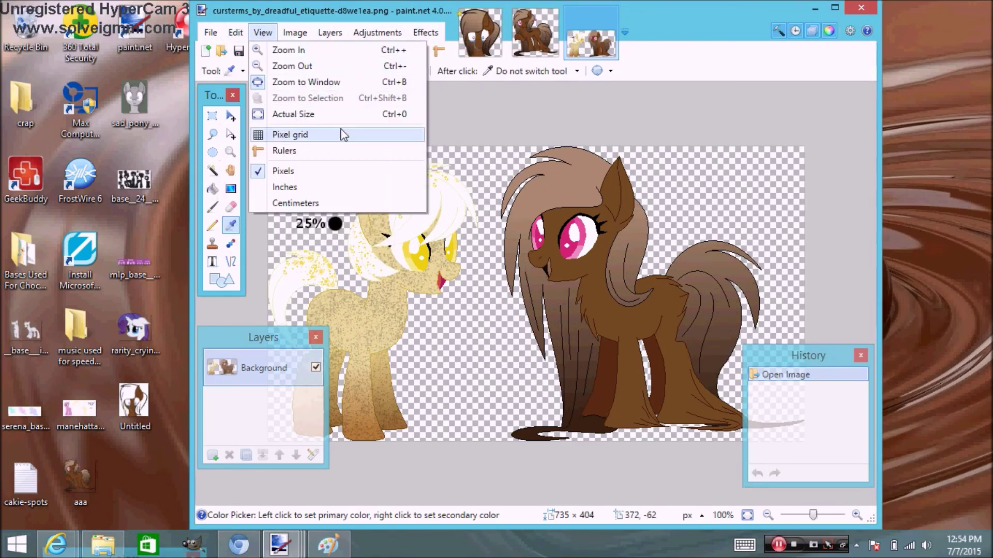
mouse_move(354, 37)
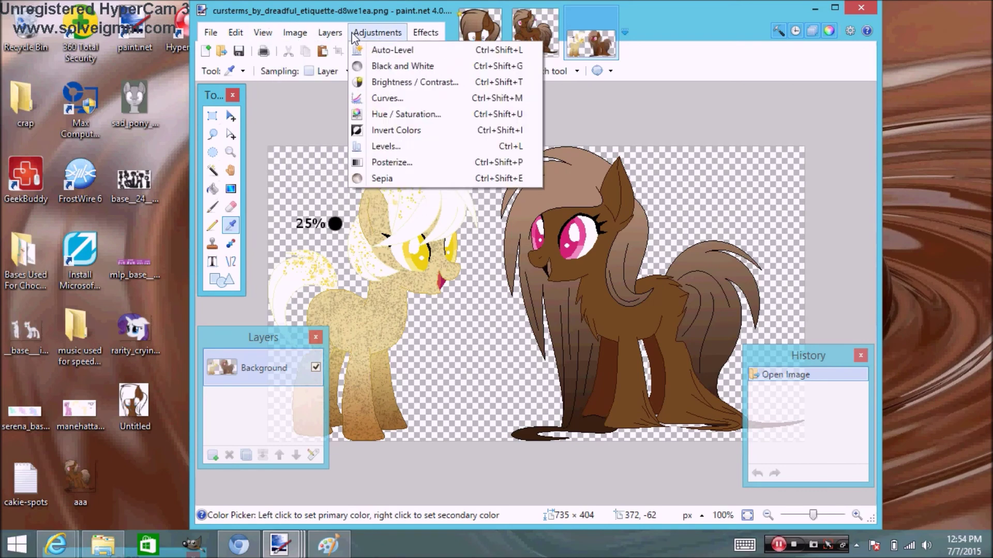
drag(745, 29, 971, 84)
drag(647, 66, 394, 11)
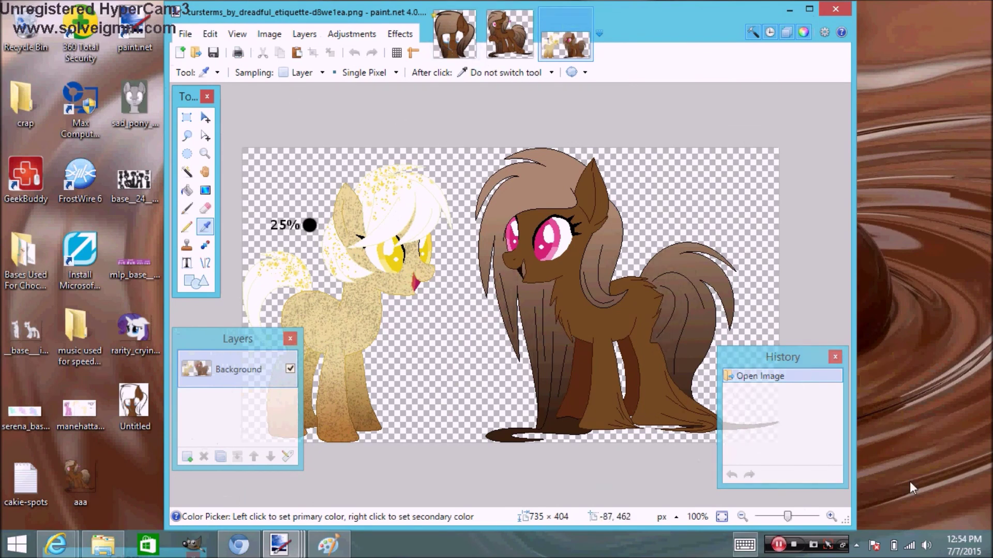
Move the floating History and Tools windows outward, clear of the cursterms picture.
drag(791, 359, 898, 270)
right_click(188, 99)
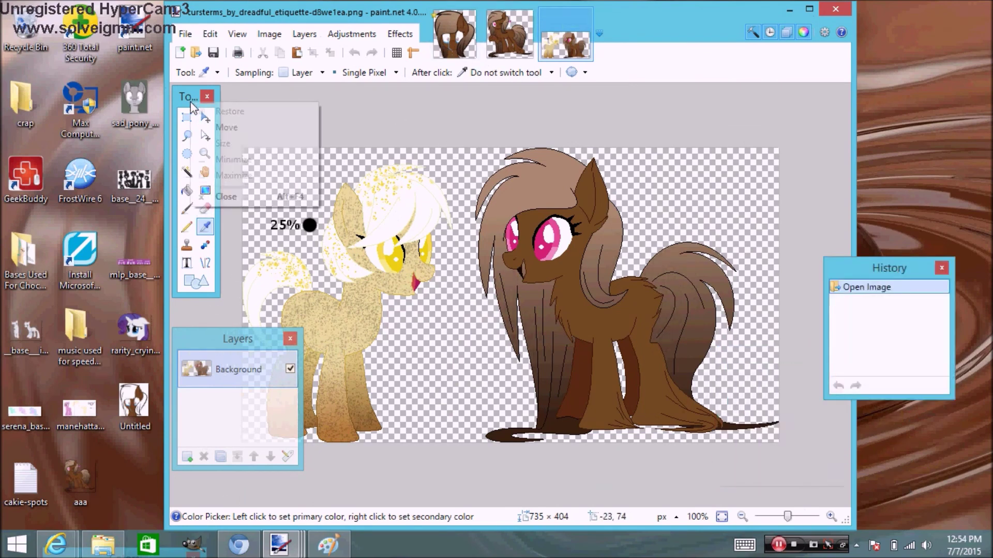
click(228, 127)
click(167, 104)
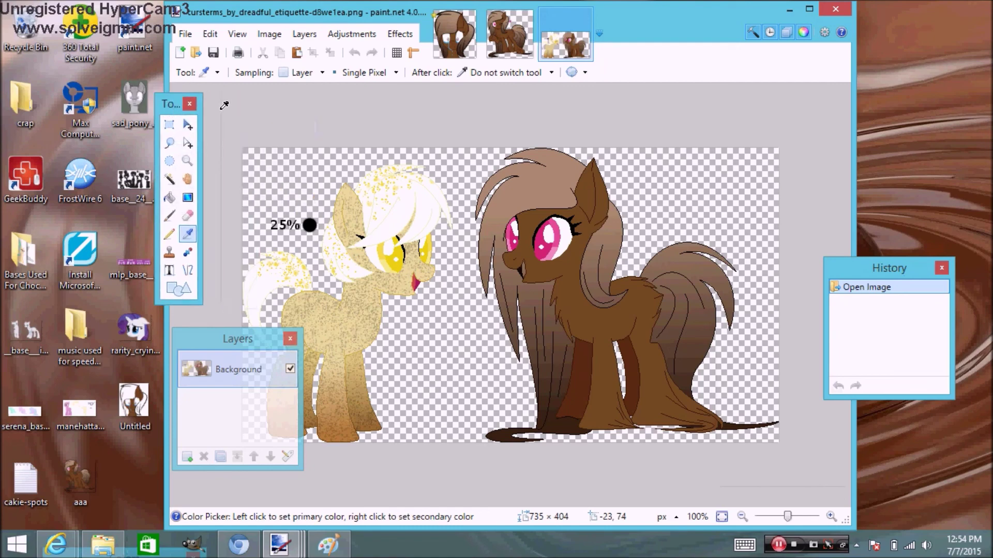
Bring the cursterms reference picture back to the front in paint.net.
right_click(192, 548)
right_click(118, 547)
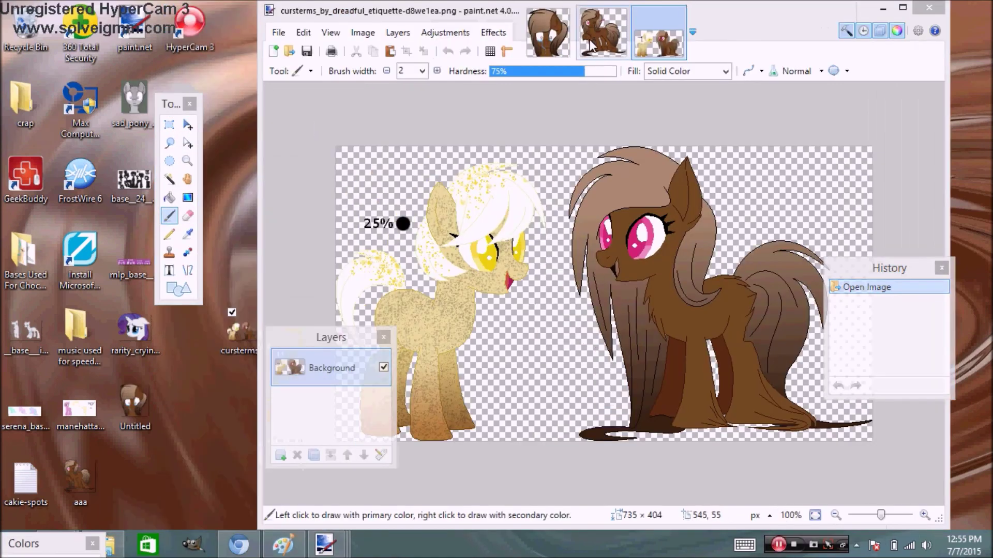
click(603, 32)
click(656, 44)
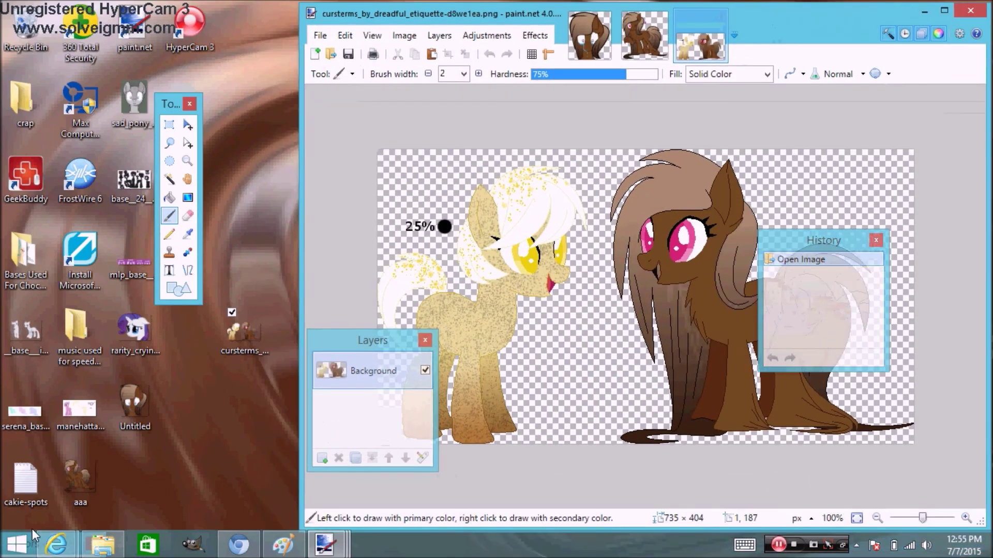
right_click(169, 524)
click(558, 375)
right_click(369, 17)
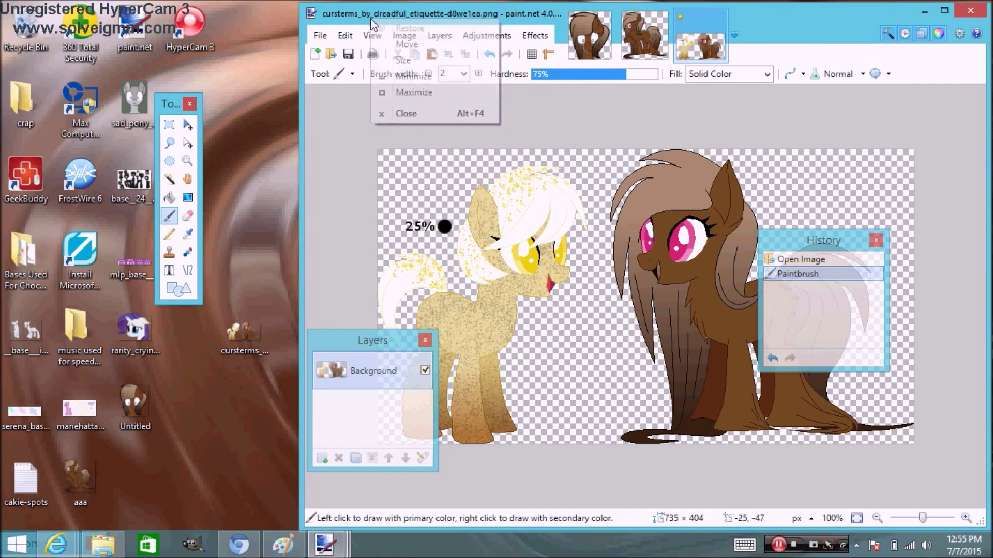
click(420, 42)
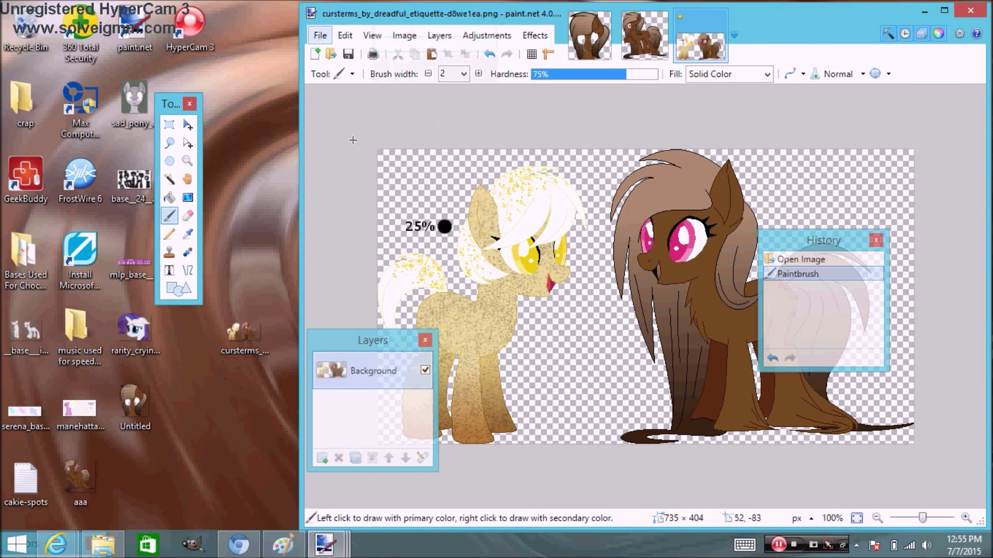
key(ctrl+z)
Show the Colors window, sample the brown reference pony's pink iris with the Color Picker, and swap the primary and secondary colours.
key(F8)
key(k)
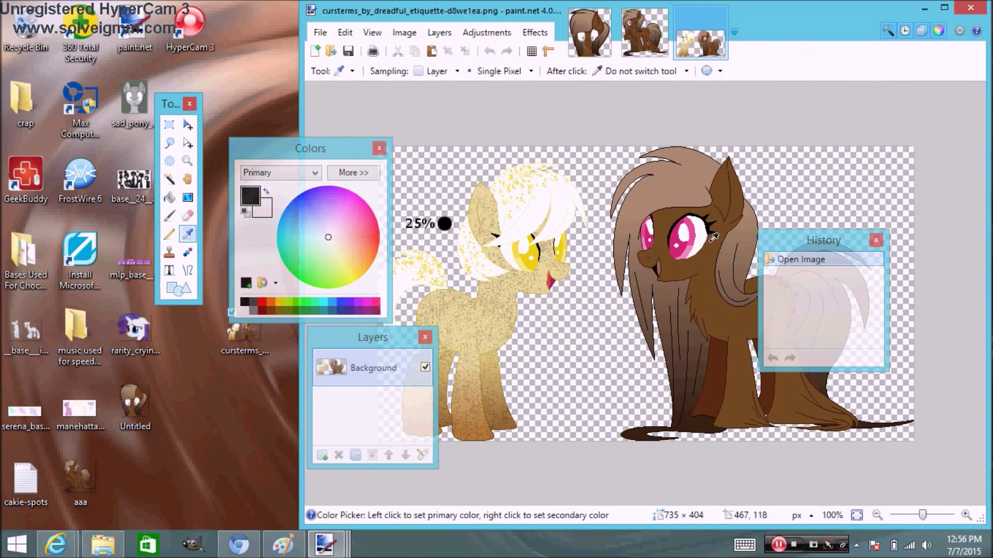
click(690, 226)
drag(299, 155, 103, 275)
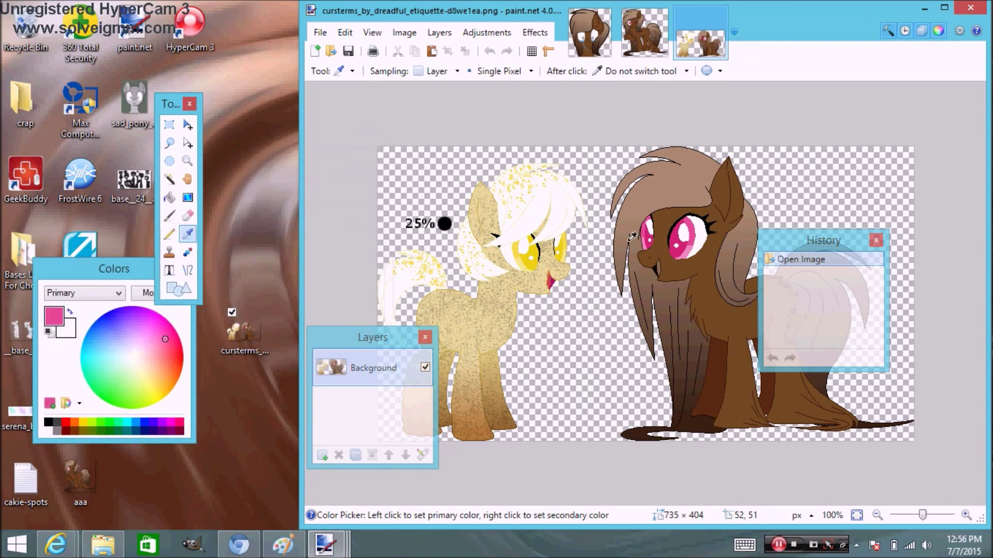
click(72, 310)
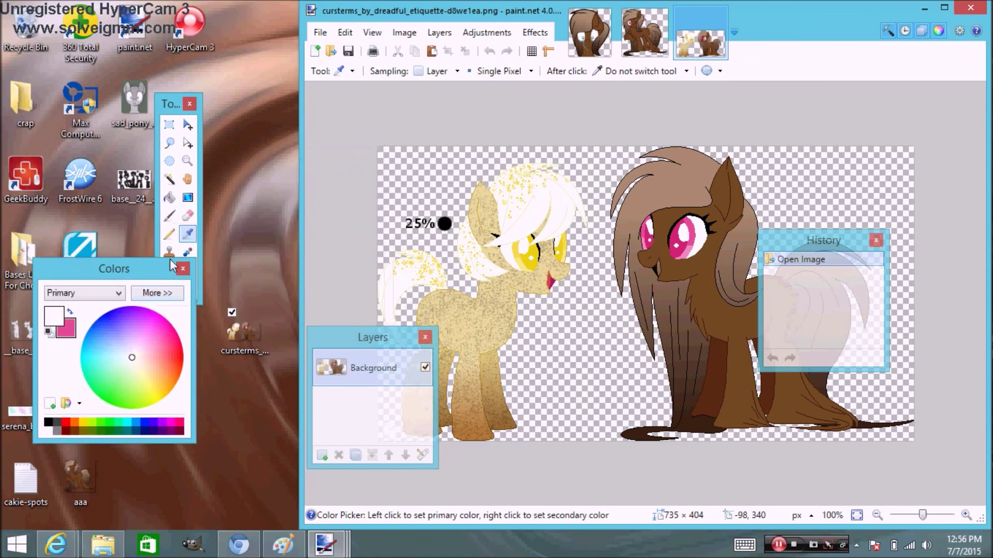
Fill the crying pony's first iris in Untitled.png with a dark-to-light pink gradient and select the other iris with the Magic Wand.
click(169, 179)
click(589, 31)
click(586, 333)
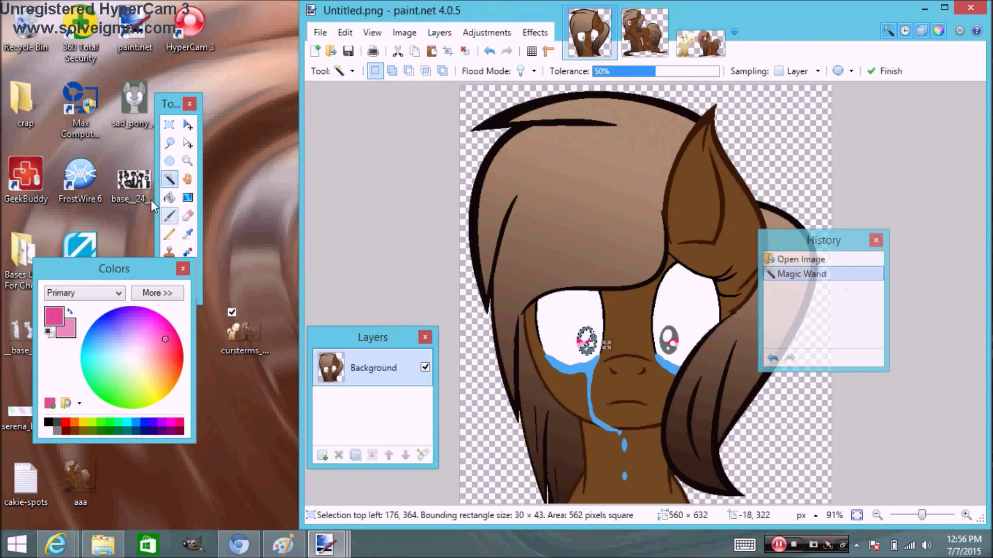
click(187, 197)
drag(597, 371, 598, 371)
click(169, 179)
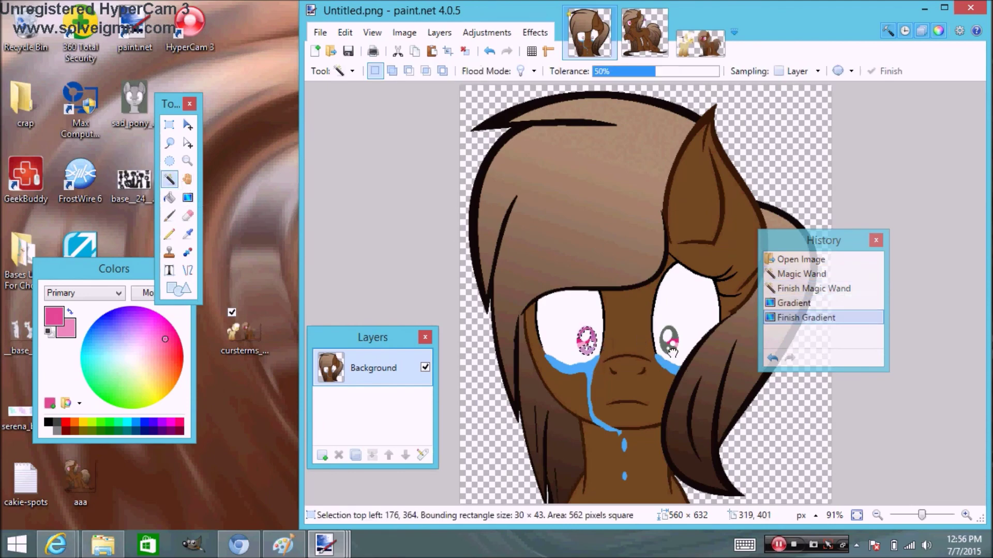
click(669, 340)
Switch to Internet Explorer and restart the Céline Dion lyrics video from the beginning.
mouse_move(73, 551)
click(114, 436)
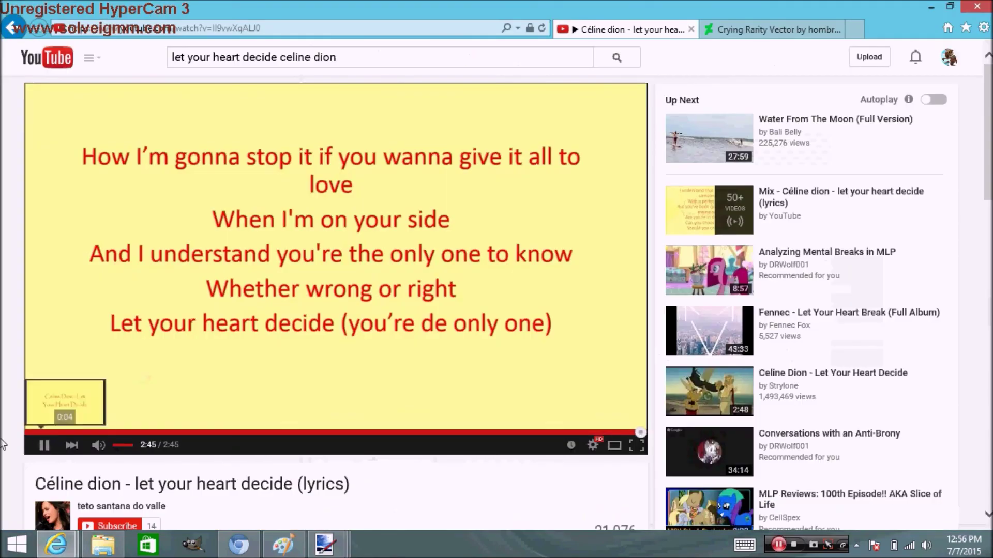
click(278, 548)
click(278, 548)
mouse_move(325, 546)
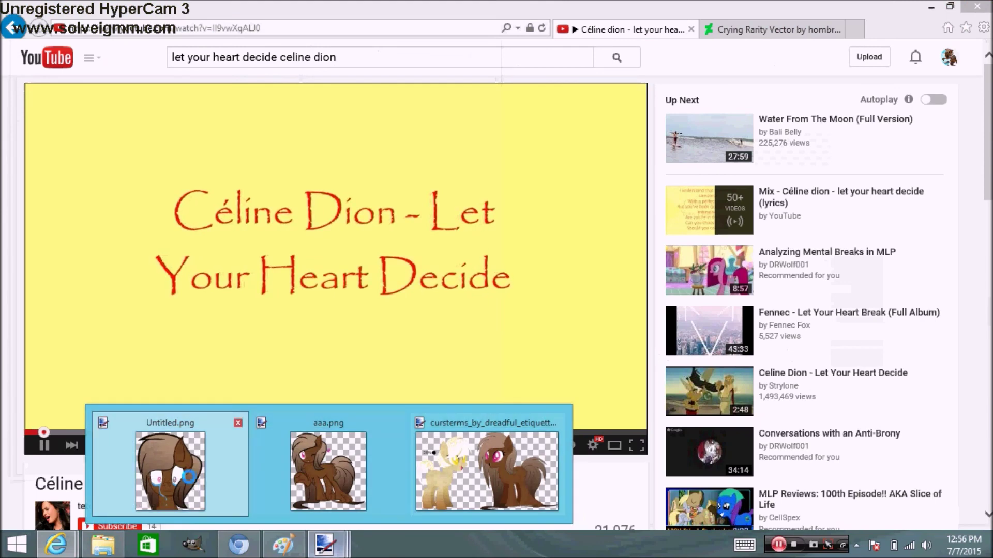
Return to Untitled.png in paint.net and fill the selected second iris with a short, near-vertical pink gradient.
click(155, 468)
key(g)
drag(657, 362, 656, 374)
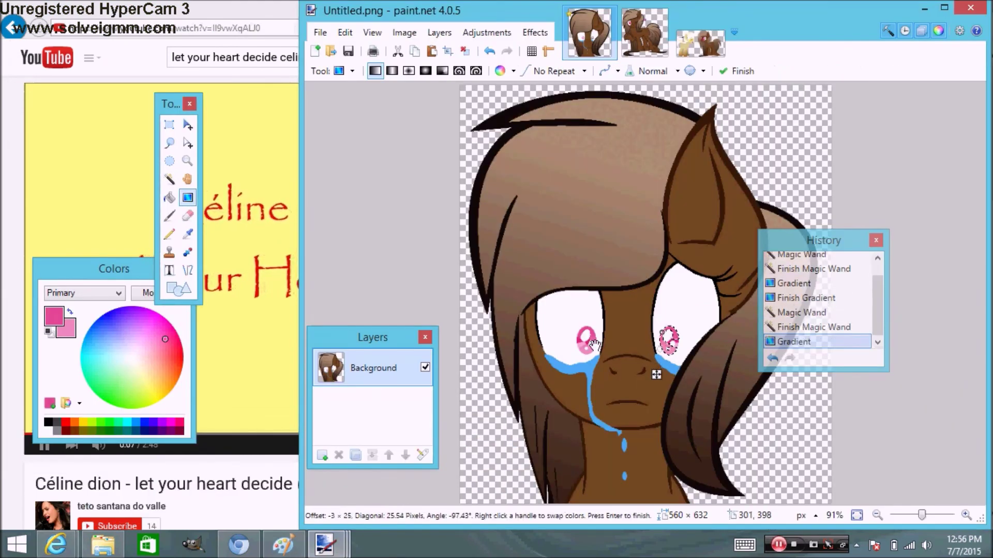
Save the recoloured crying pony picture with Save As.
click(320, 32)
click(340, 147)
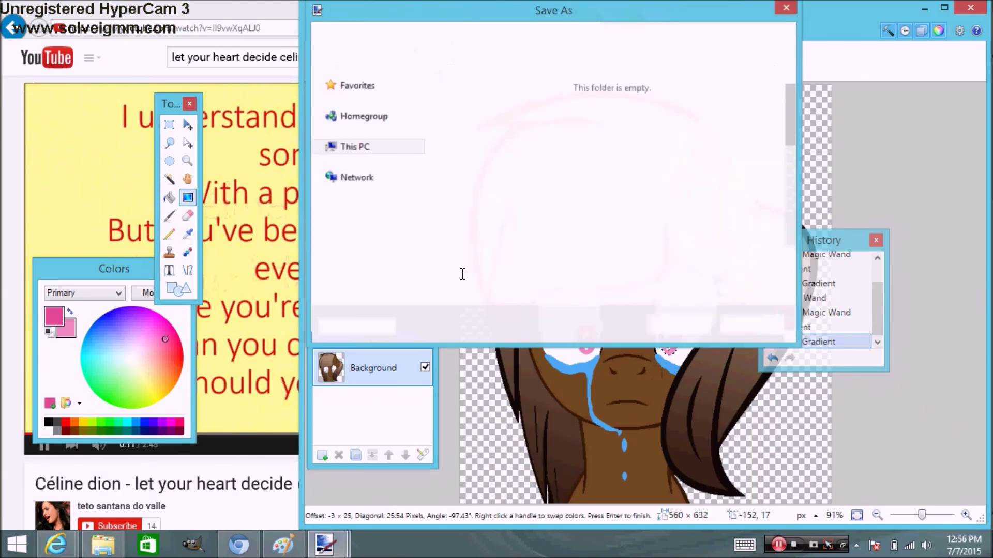
click(679, 325)
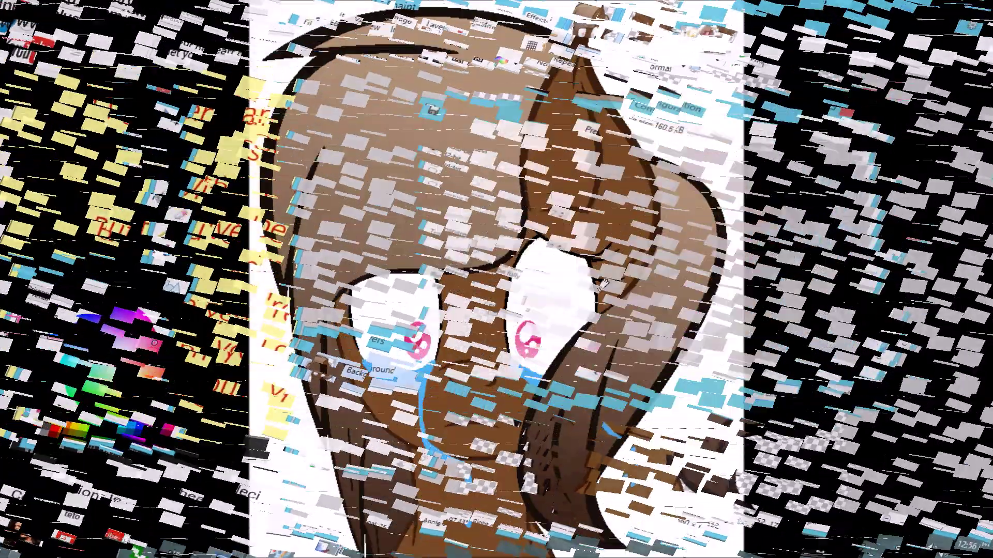